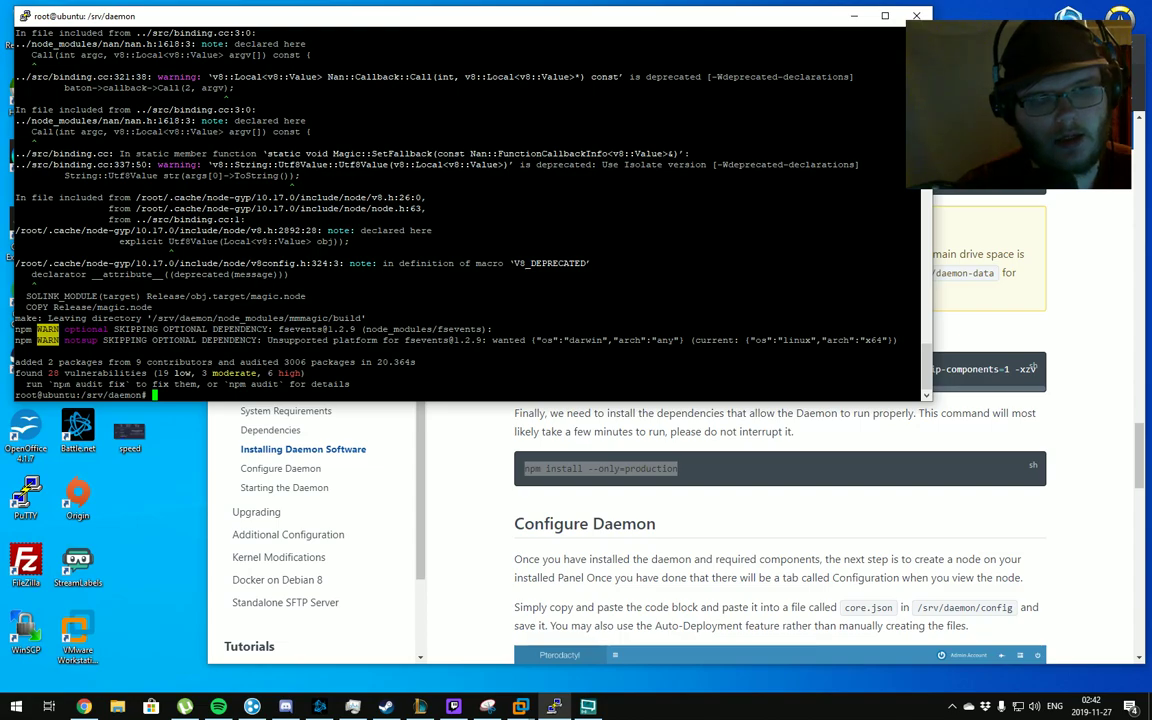
Paste and run the suggested 'npm audit fix', fixing 21 of 28 vulnerabilities
left_click_drag(53, 384, 125, 384)
right_click(121, 383)
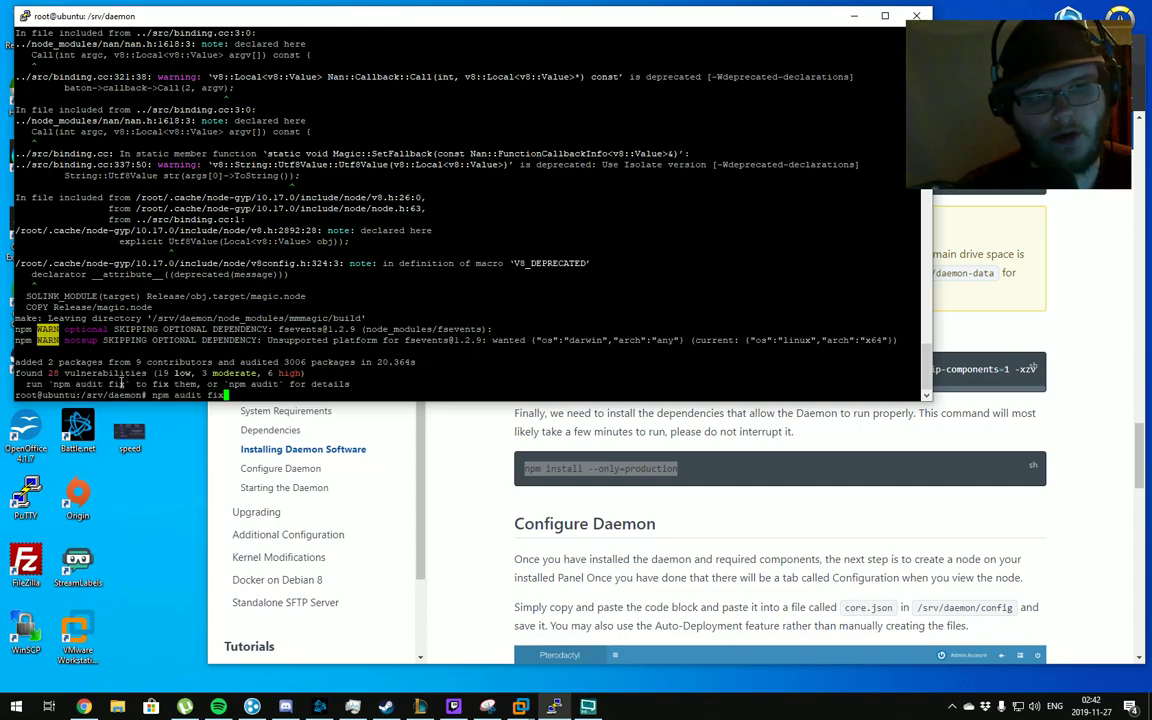
key("Return")
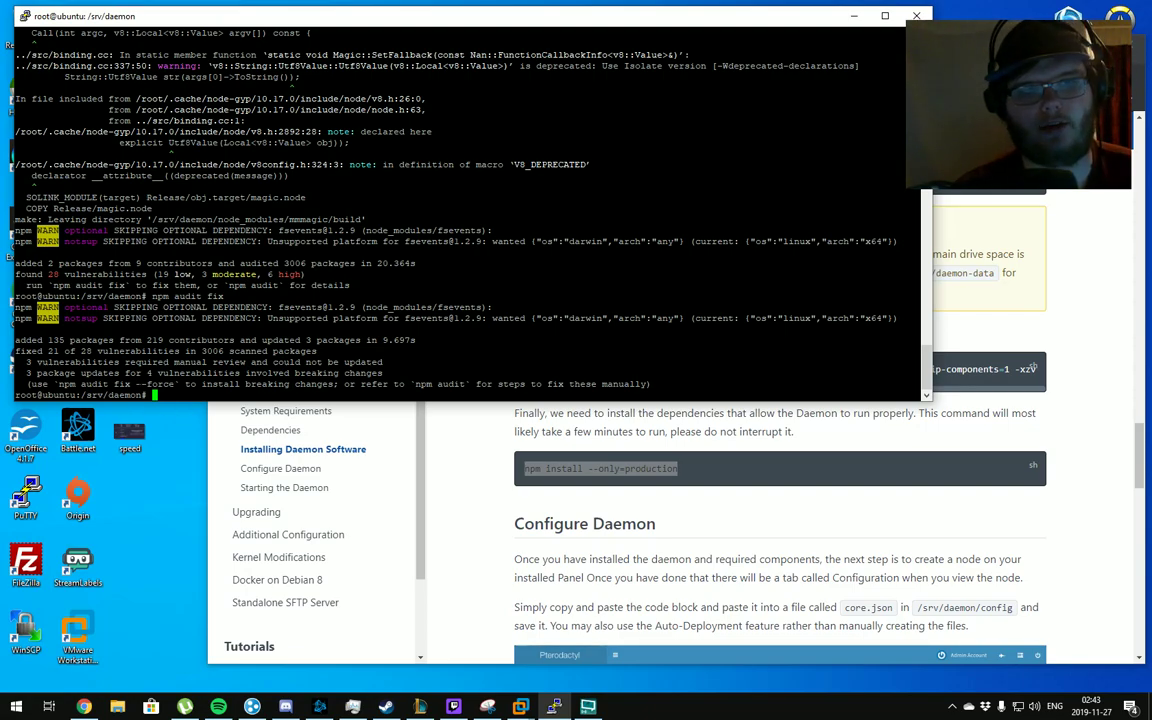
scroll(520, 530, "down", 3)
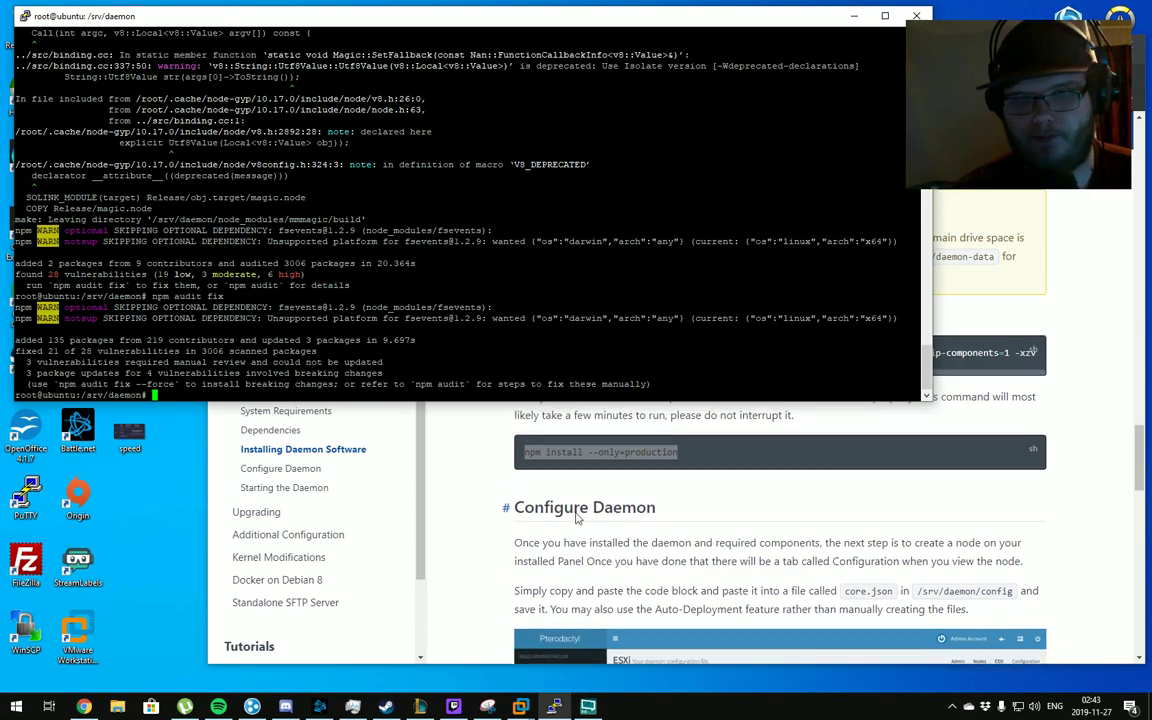
Under Admin > Locations, add a location with short code 'local' and description 'local'
left_click(493, 462)
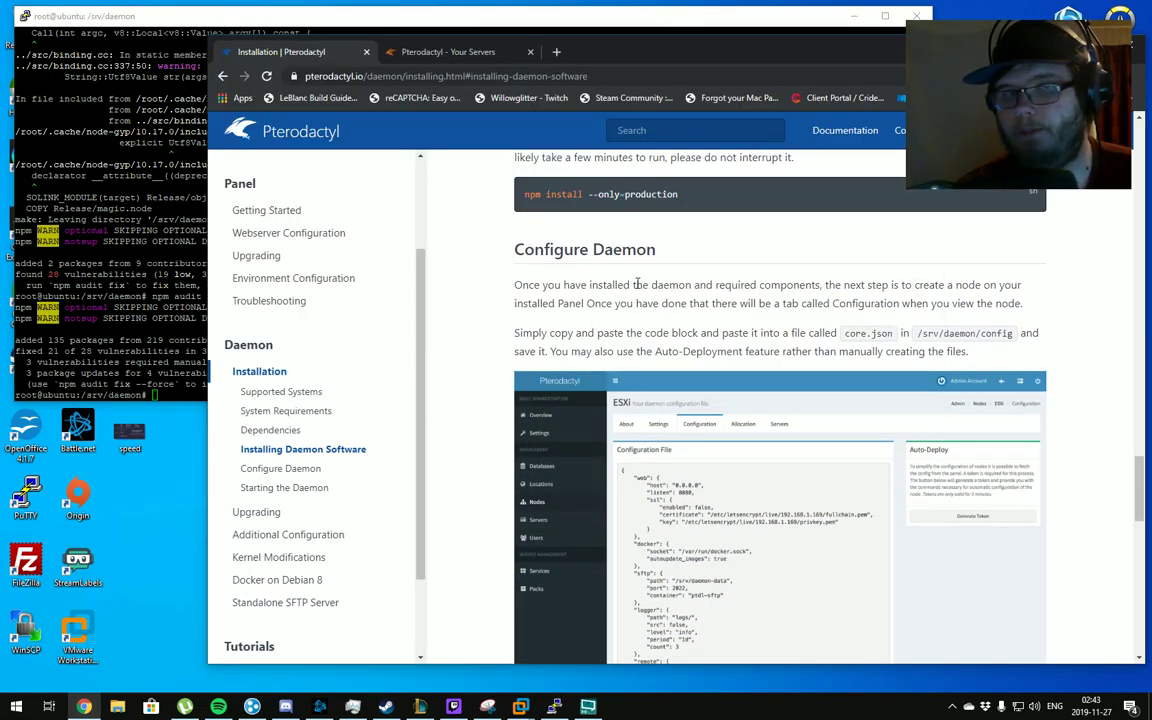
left_click_drag(639, 44, 601, 40)
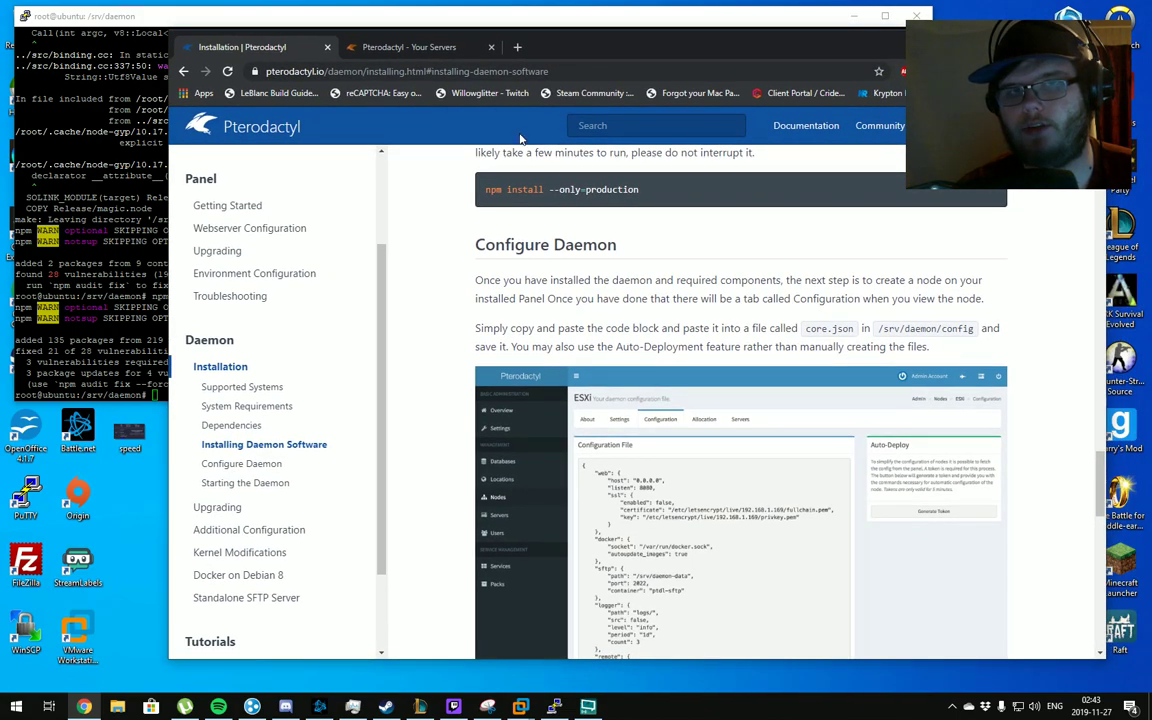
left_click(422, 52)
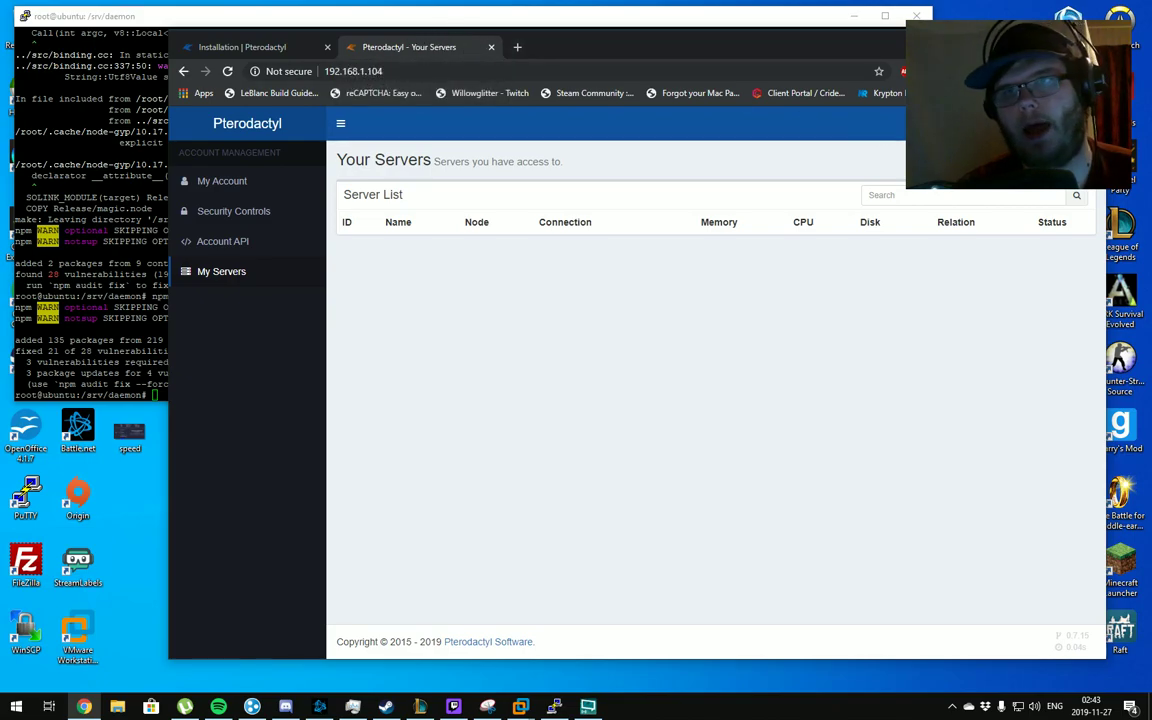
left_click(1040, 123)
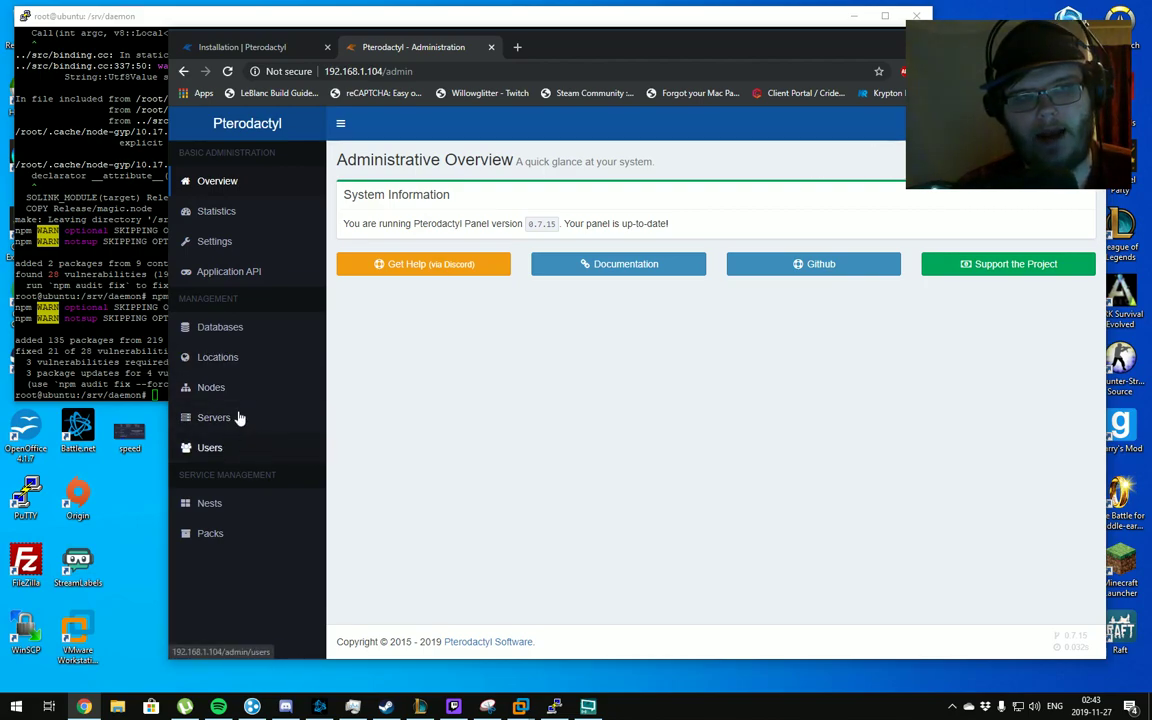
left_click(217, 357)
left_click(1072, 198)
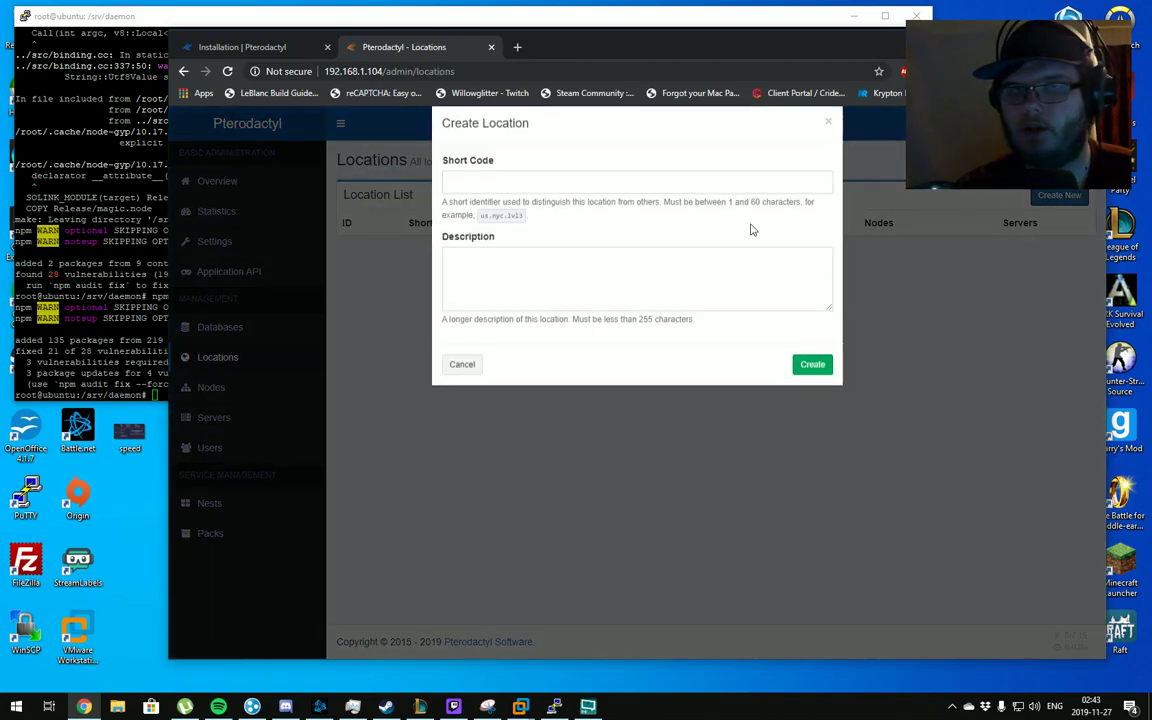
left_click(511, 208)
type("local")
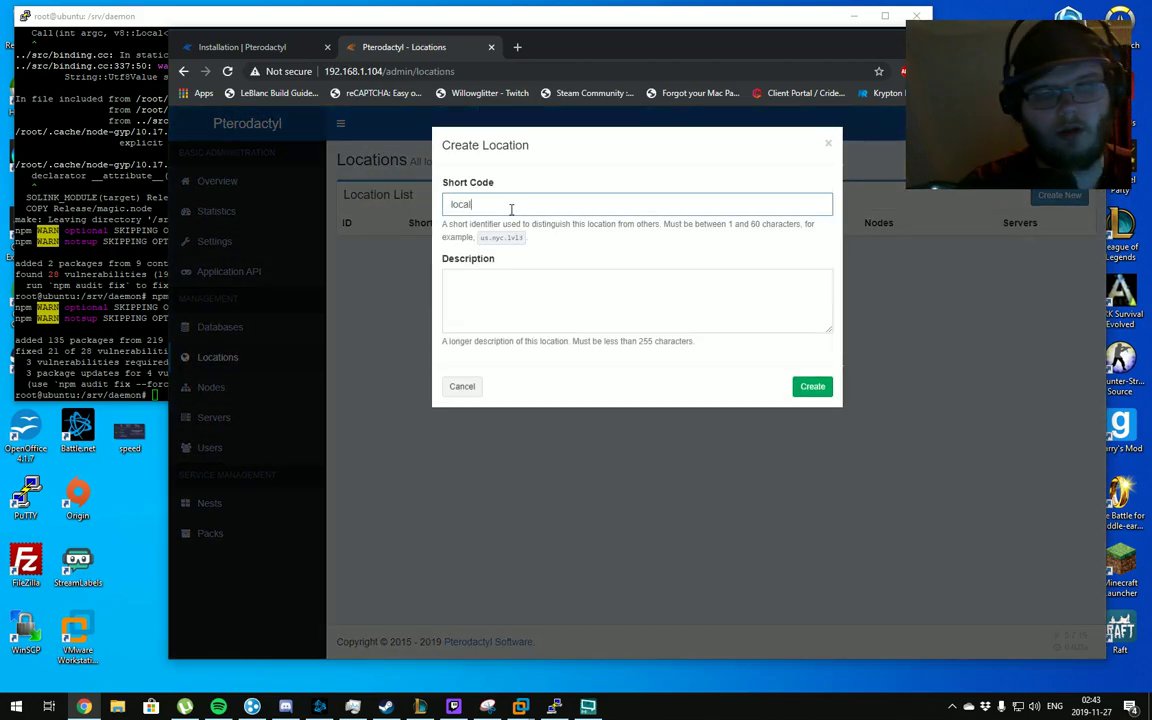
key("Tab")
type("local")
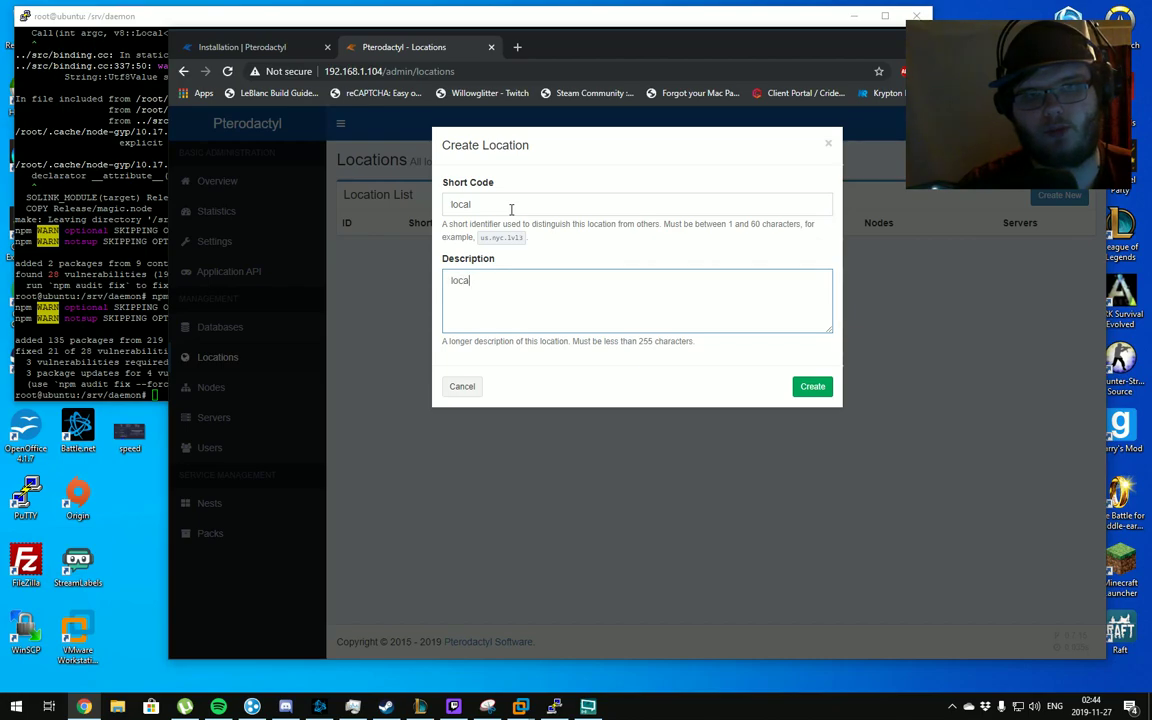
left_click(815, 382)
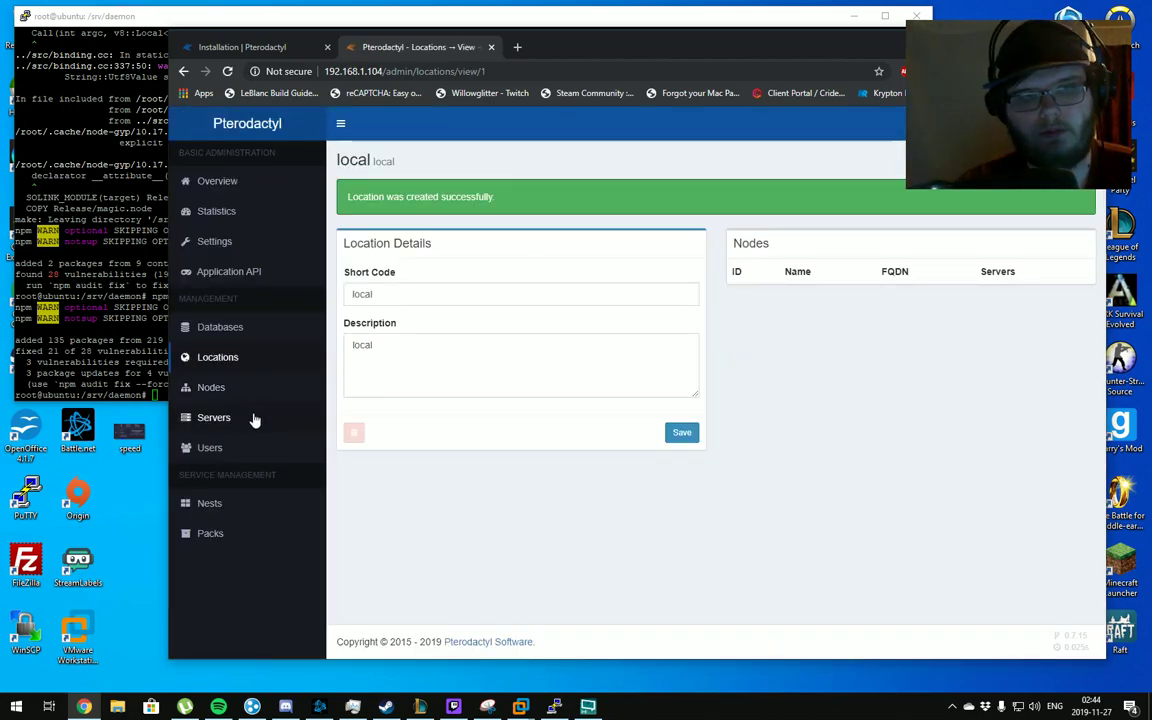
Start a new node named 'local' with the description 'local'
left_click(250, 395)
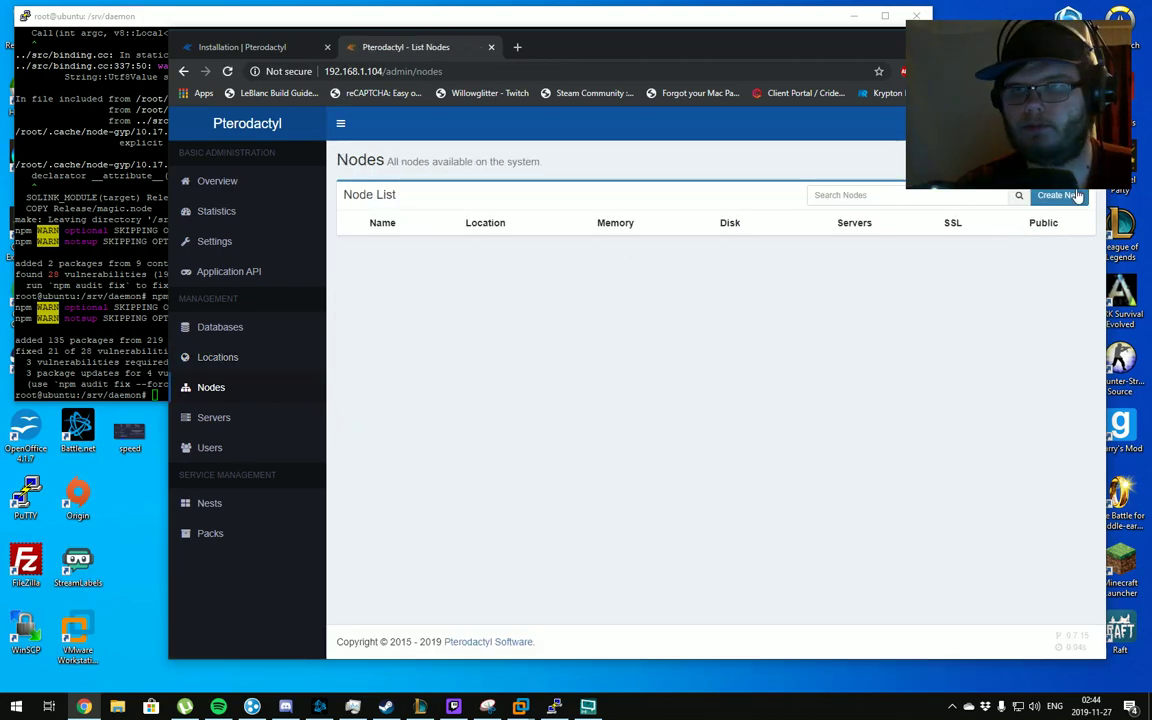
left_click(1045, 195)
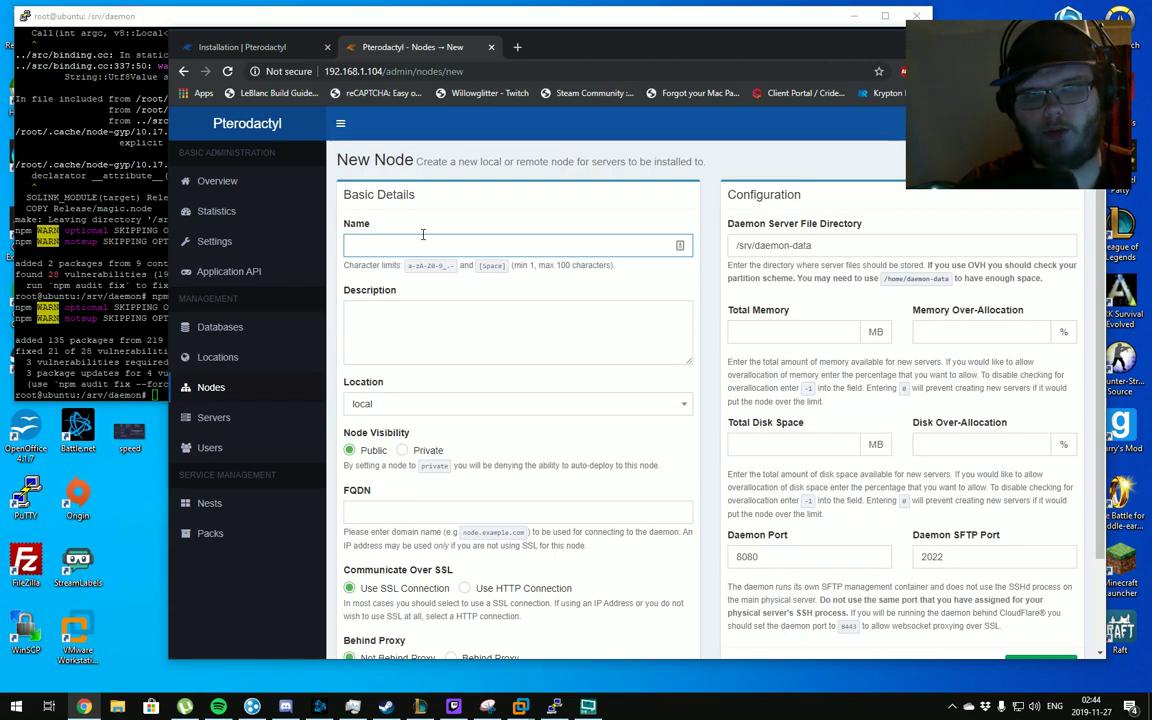
type("local")
key("Tab")
type("lol")
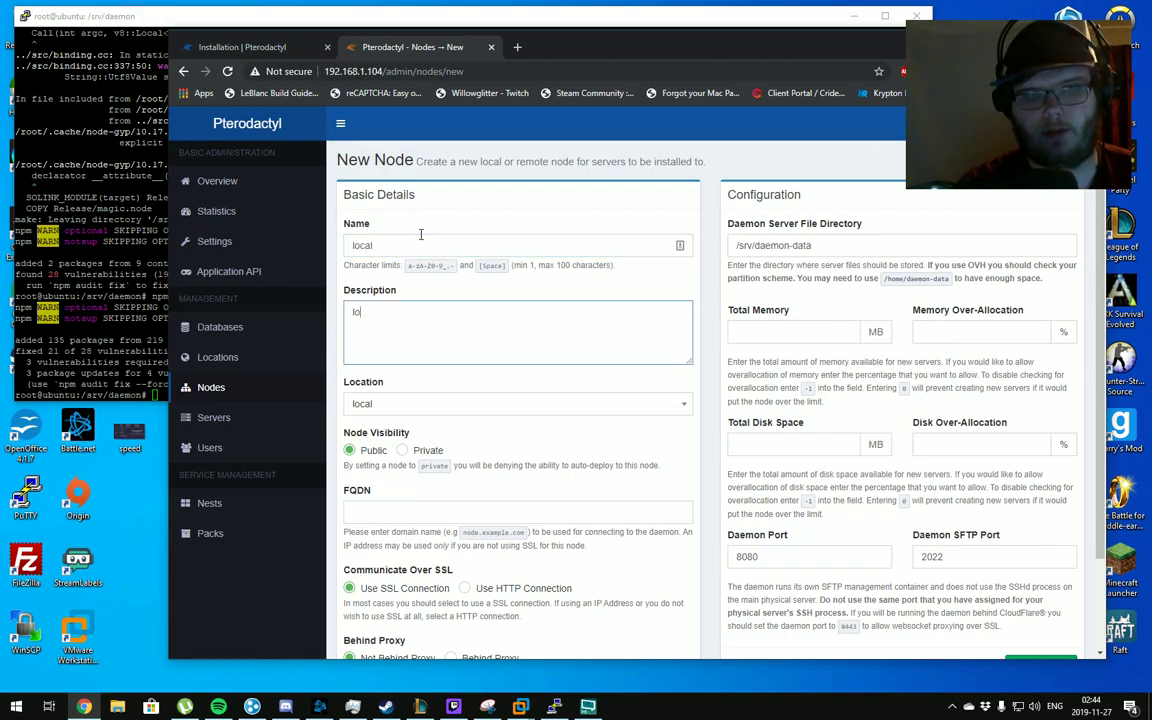
key("BackSpace")
type("cal")
scroll(435, 254, "down", 2)
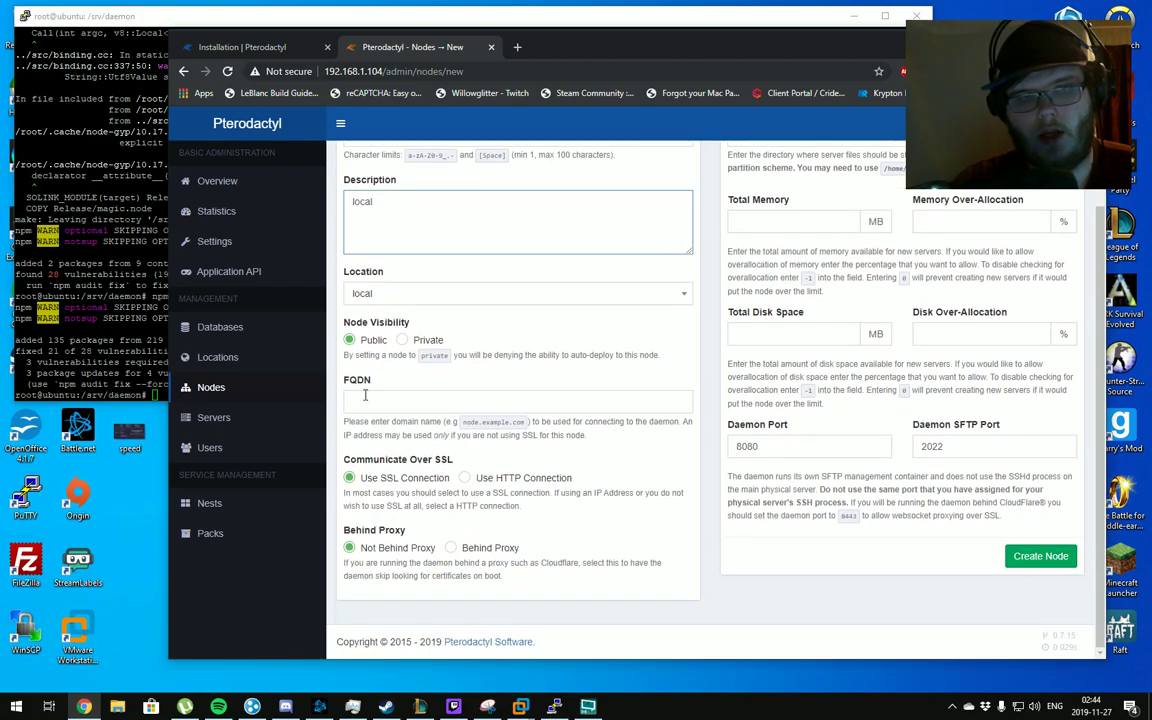
Set the node FQDN to 192.168.1.104 over HTTP, keeping the default daemon directory
left_click(366, 403)
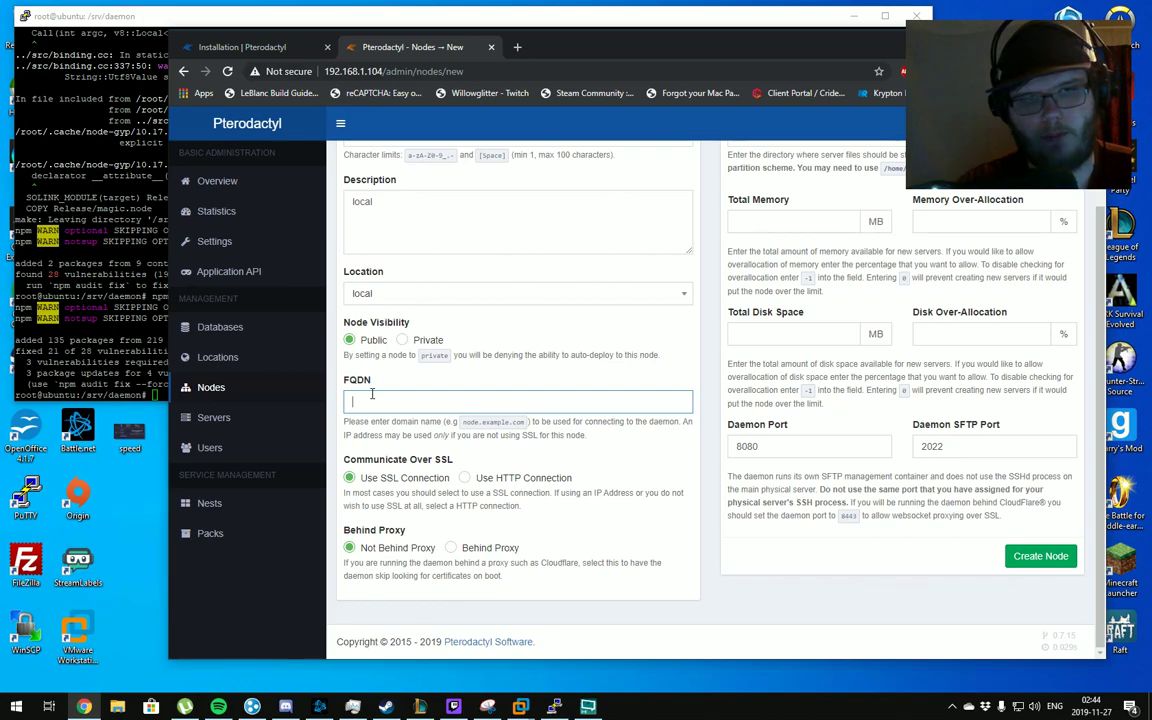
type("192")
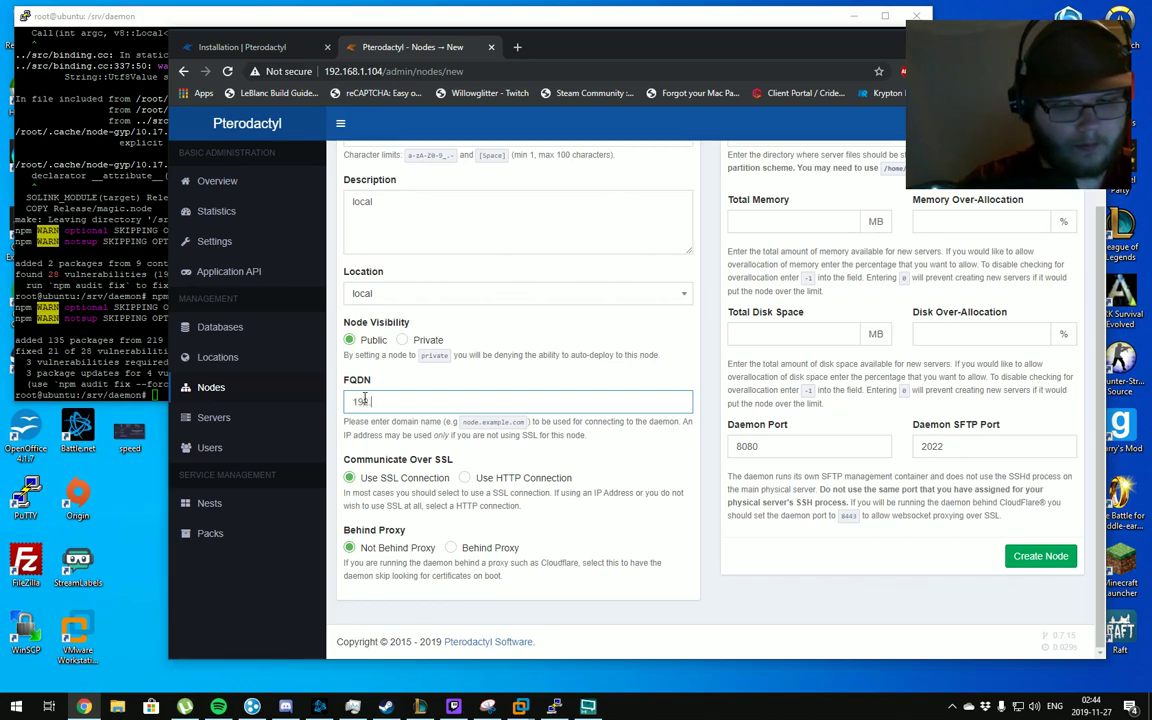
type(".168.1.")
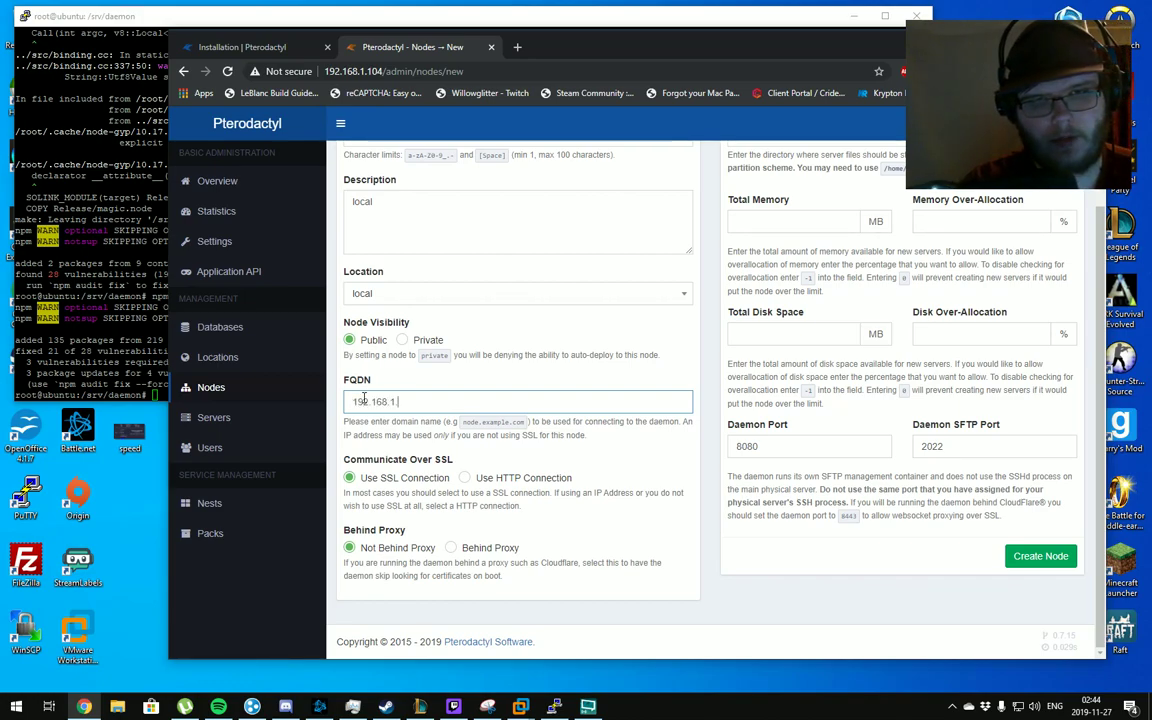
type("104")
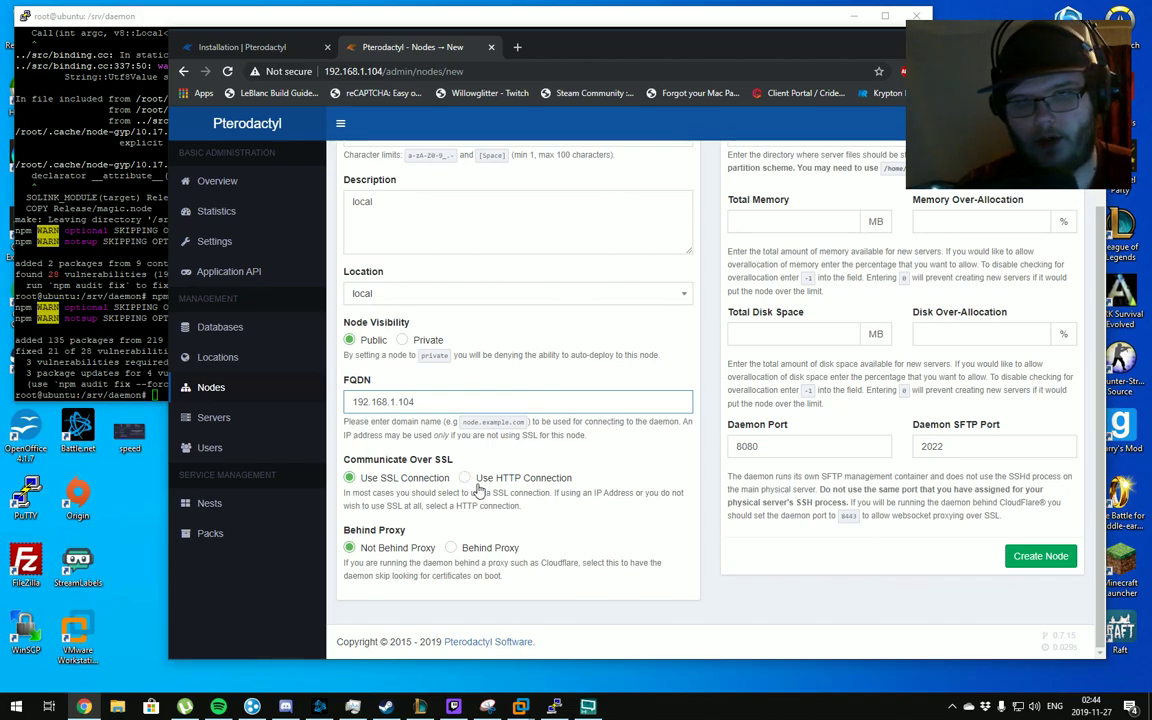
left_click(488, 480)
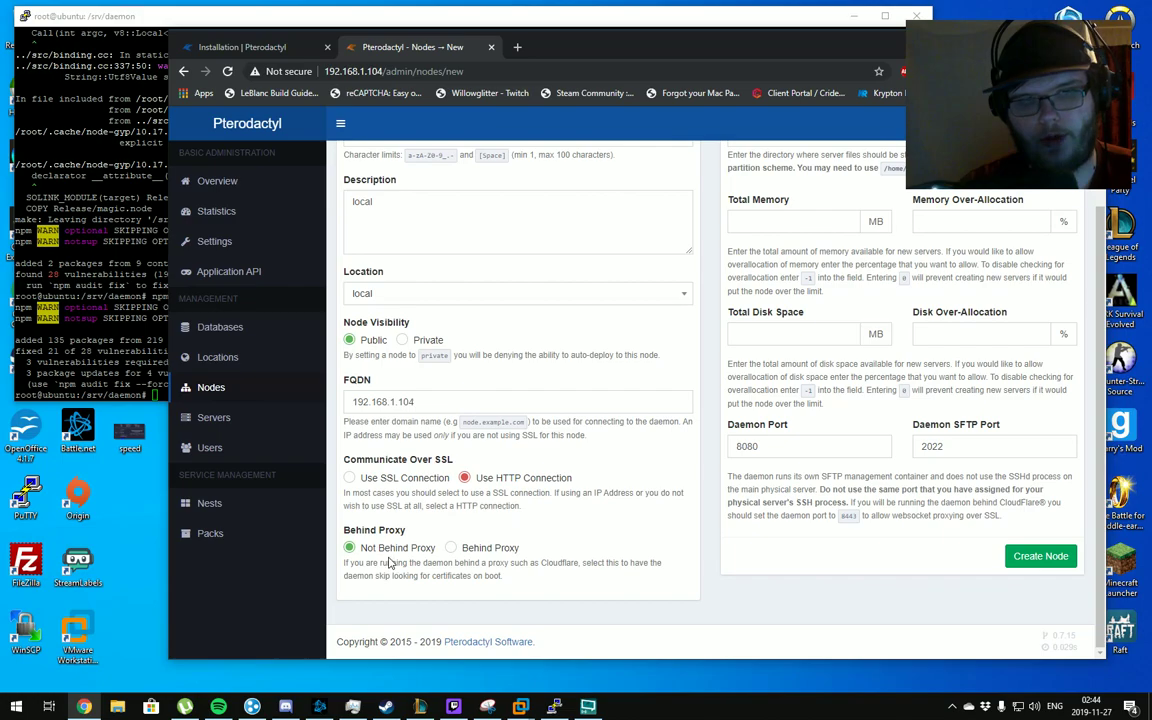
scroll(687, 364, "up", 2)
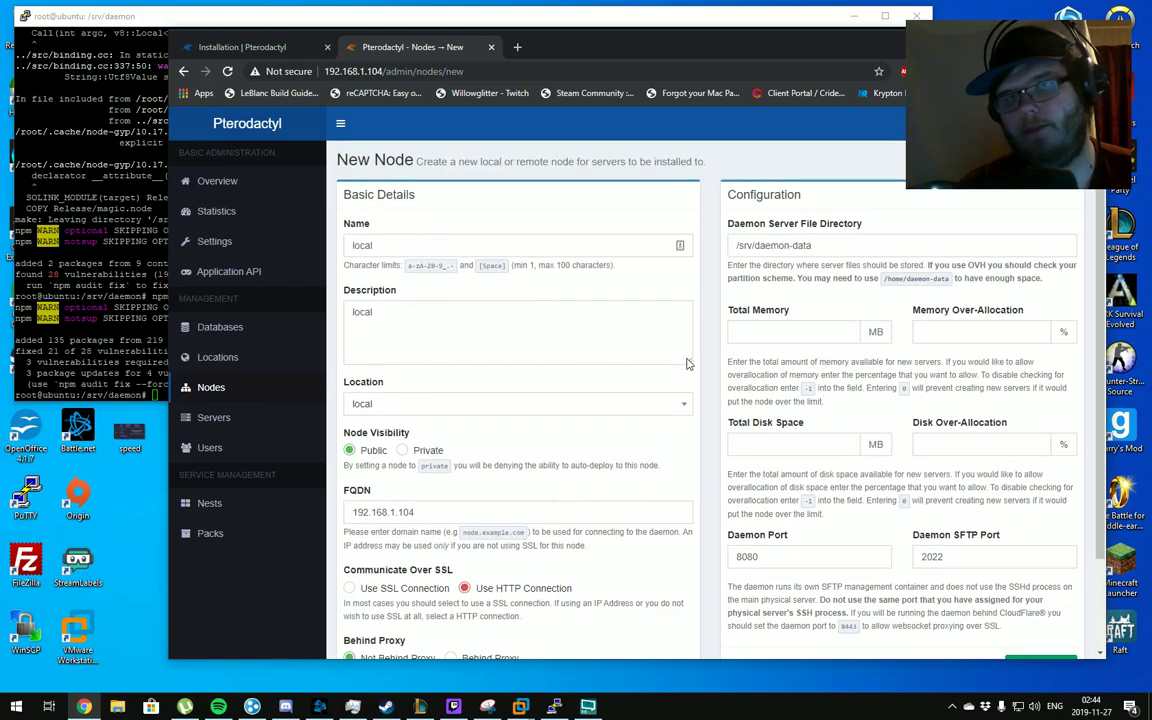
left_click(754, 245)
key("ctrl+a")
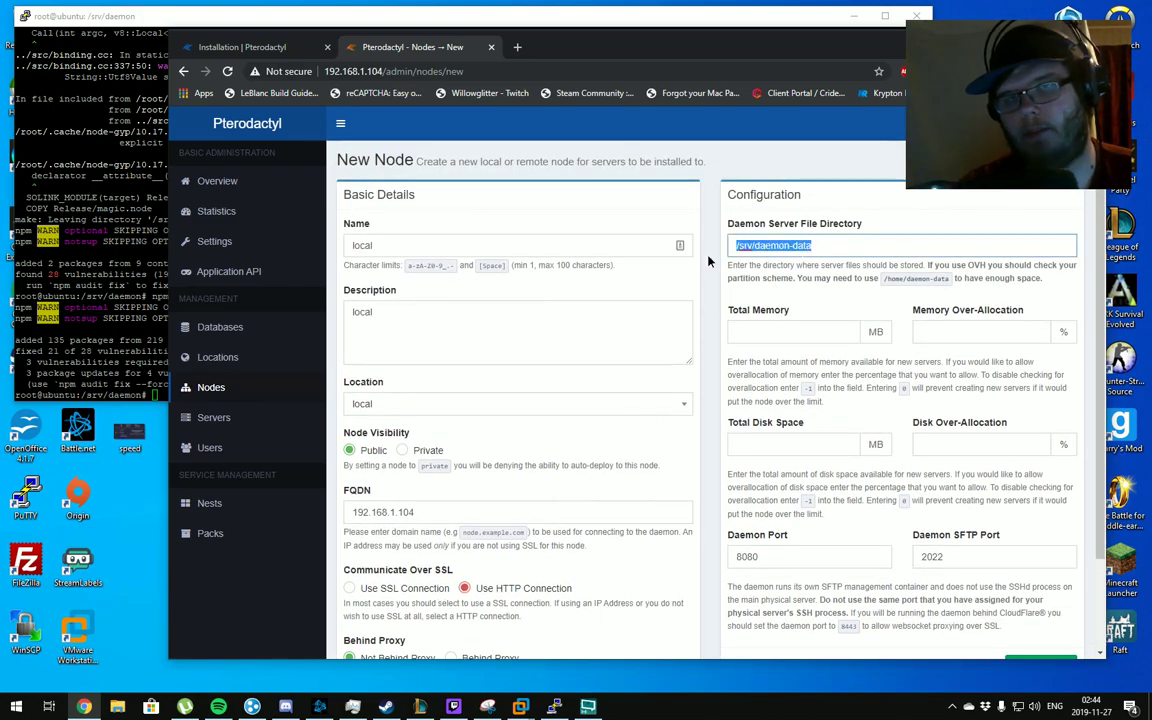
left_click_drag(812, 245, 698, 265)
key("End")
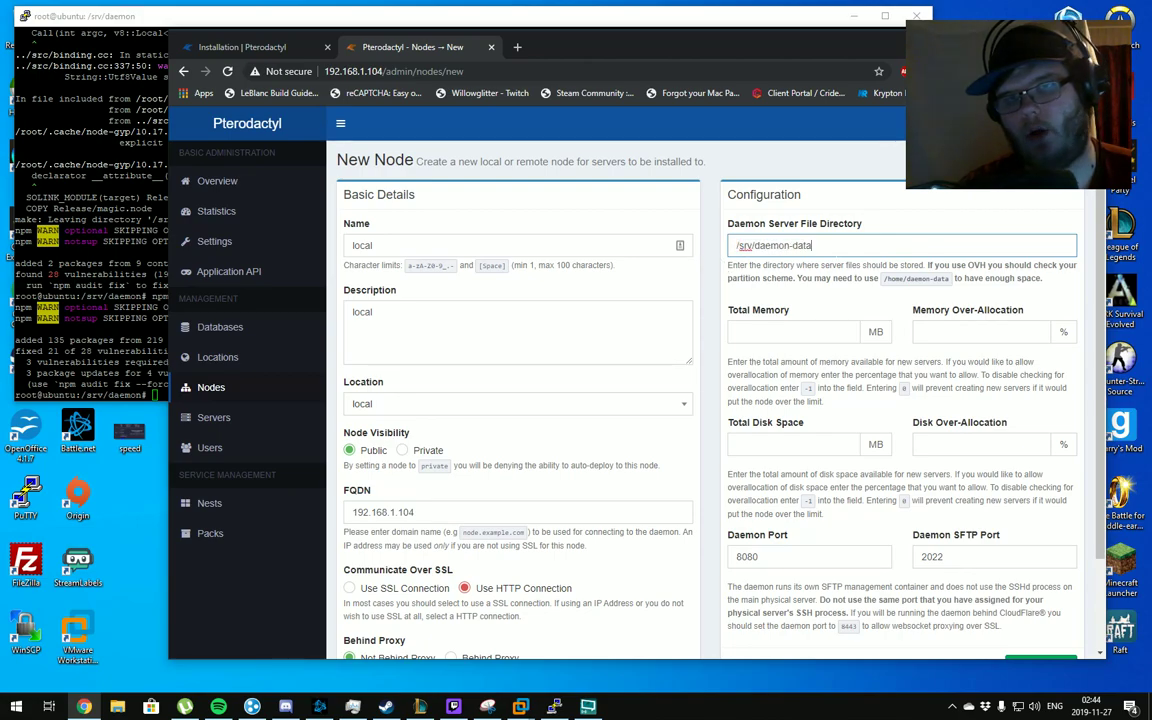
key("ctrl+a")
key("End")
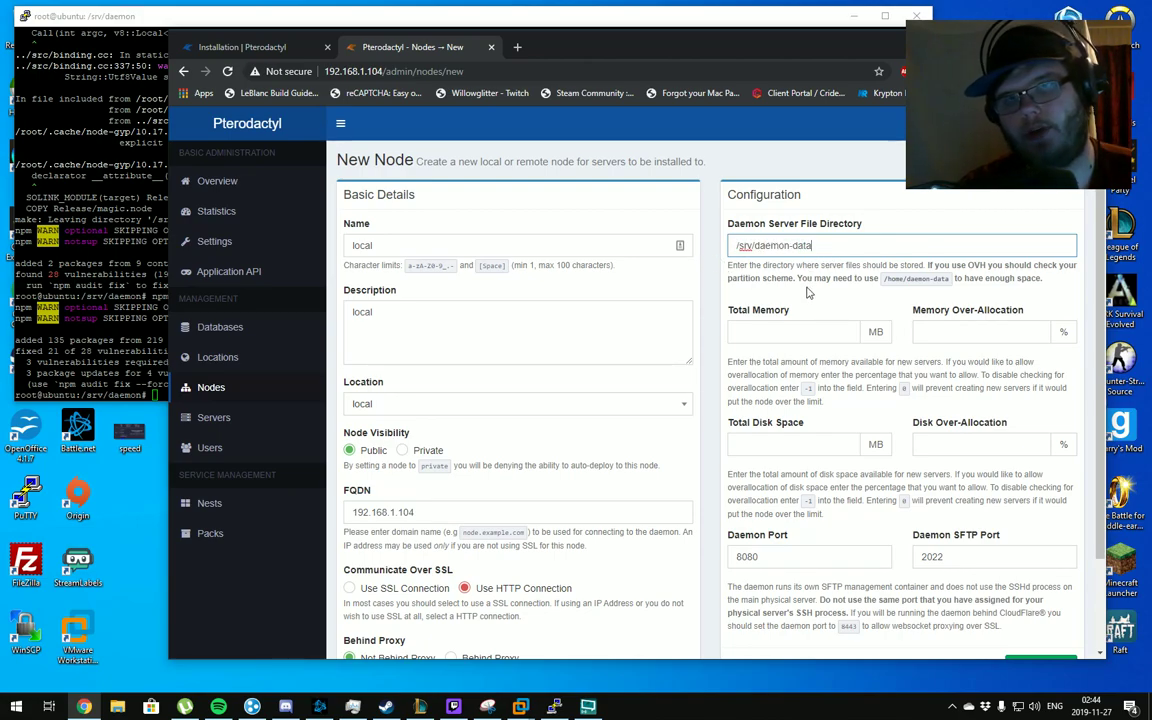
left_click(729, 268)
scroll(808, 293, "down", 1)
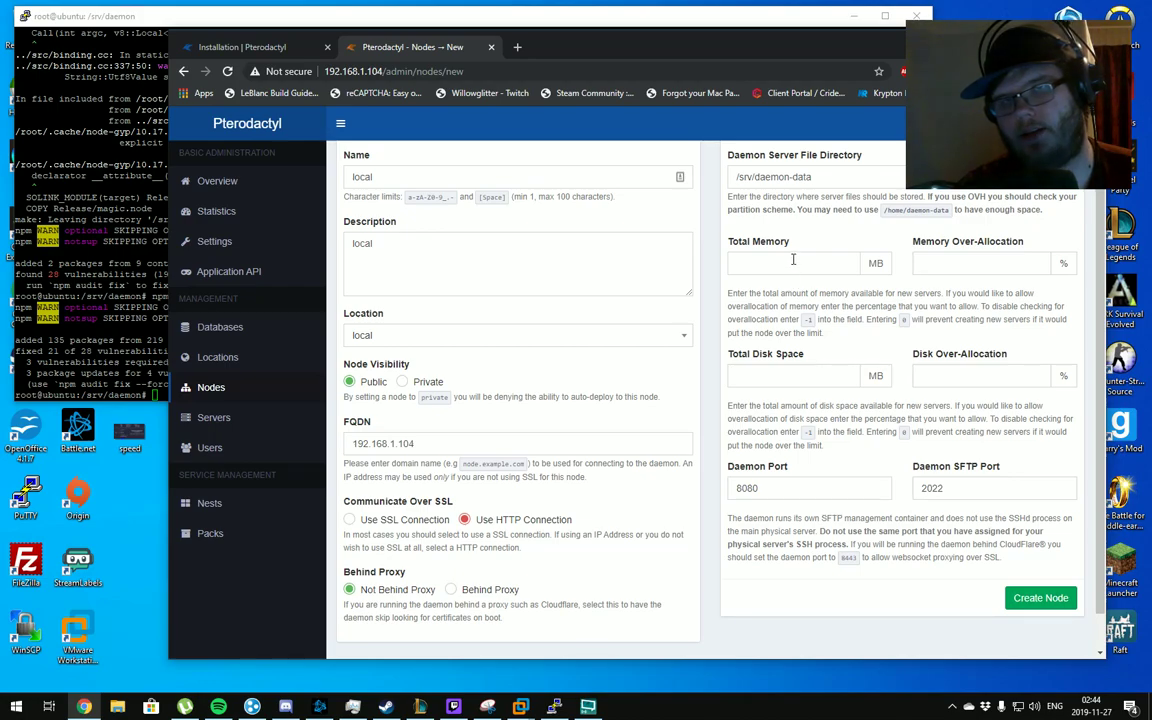
Give the node 4096 MB memory and 40000 MB disk, then create it
left_click(793, 260)
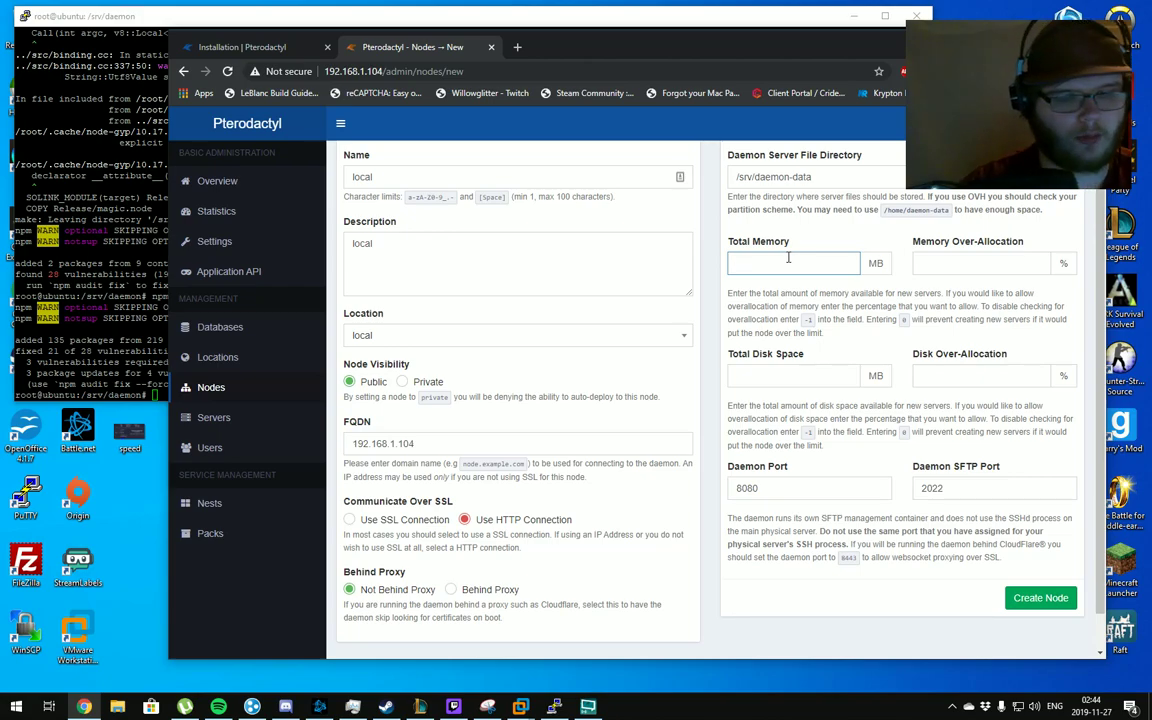
type("4096")
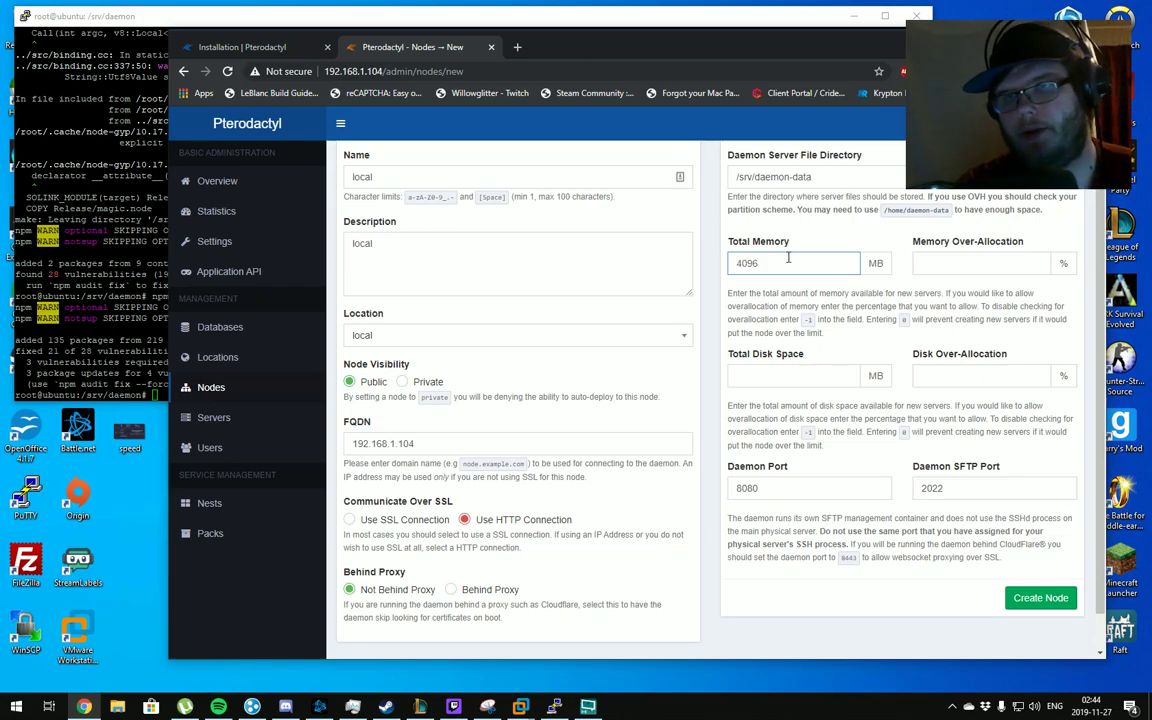
key("Tab")
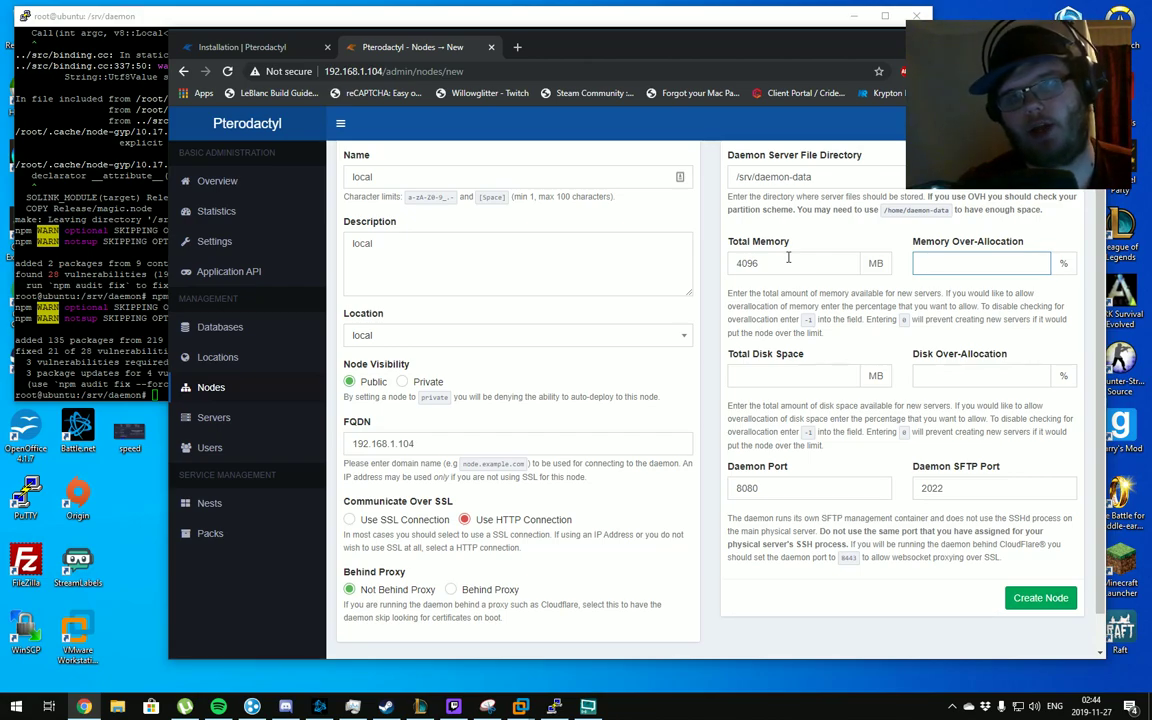
type("100")
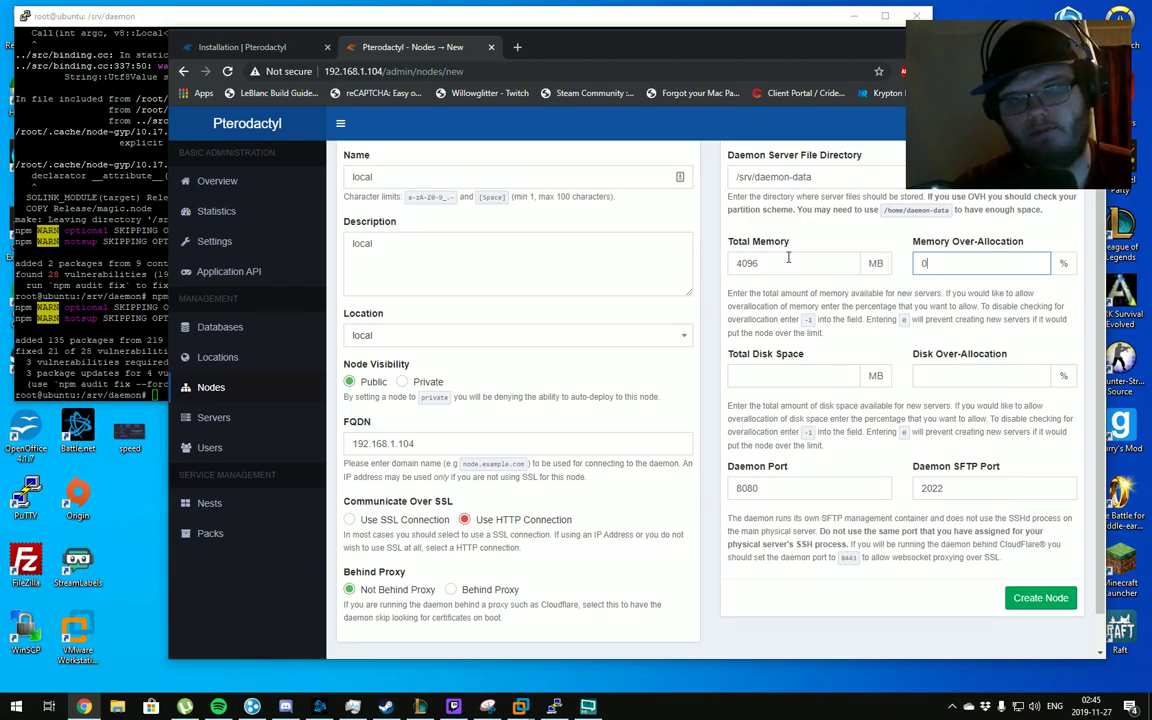
key("Tab")
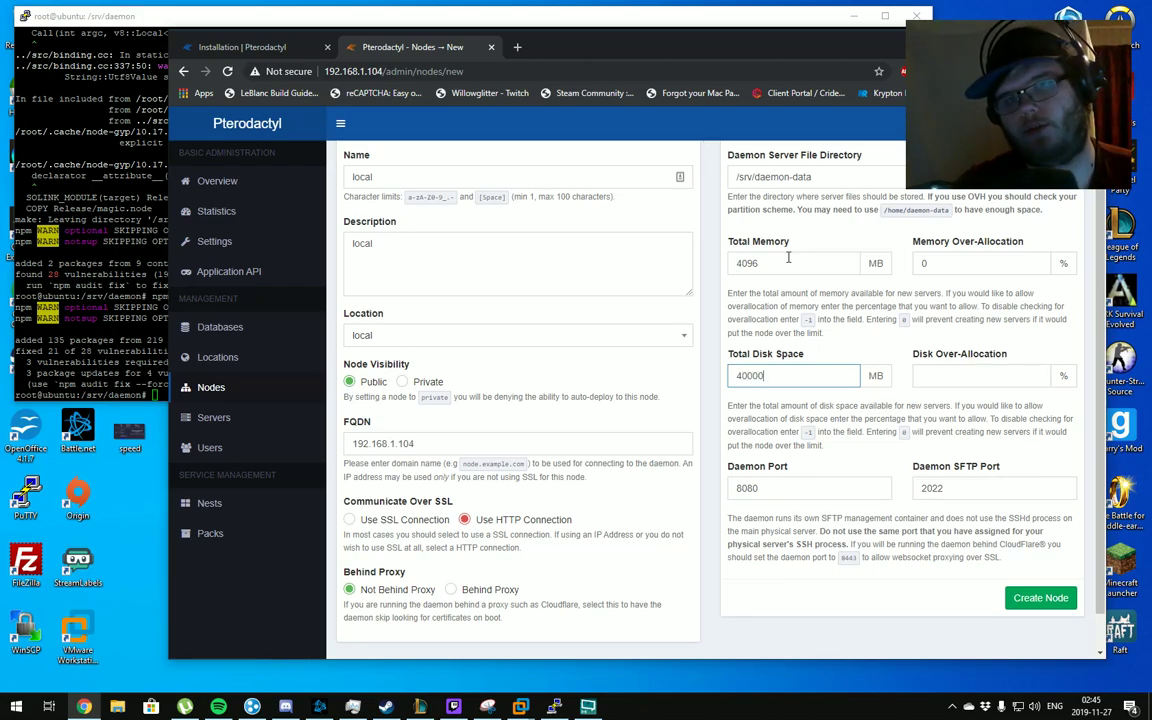
key("Tab")
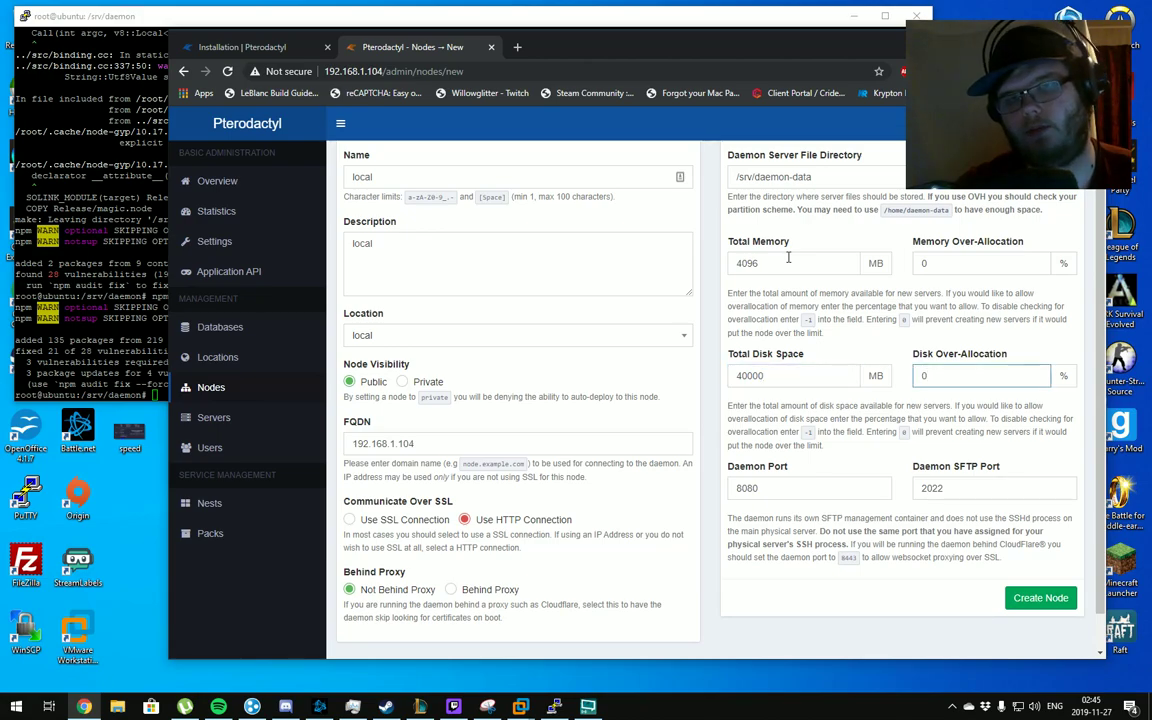
scroll(760, 330, "down", 1)
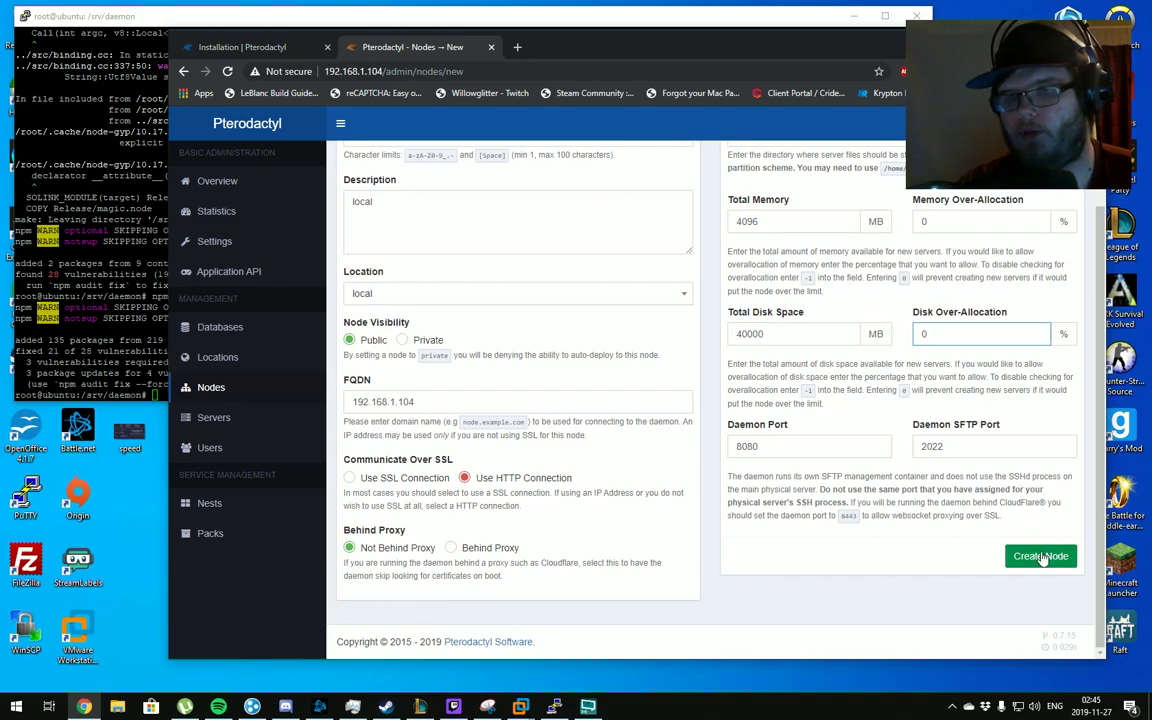
left_click(1041, 557)
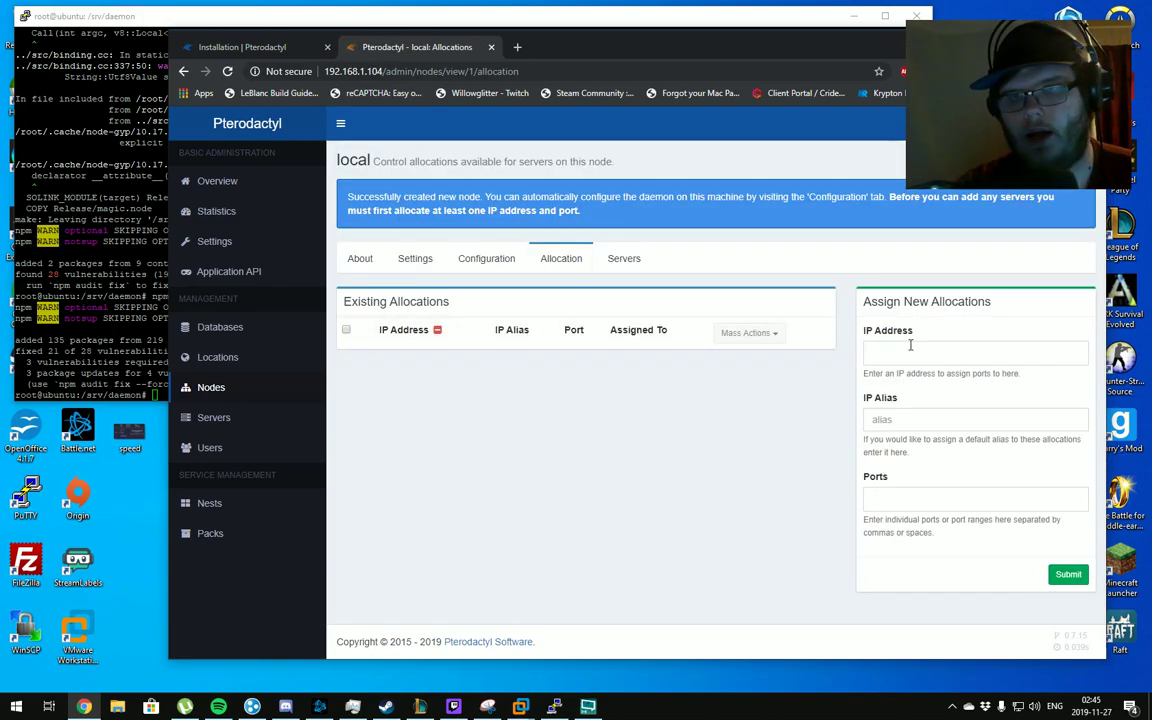
Allocate IP 192.168.1.104 with port 25565 to the local node
left_click(911, 351)
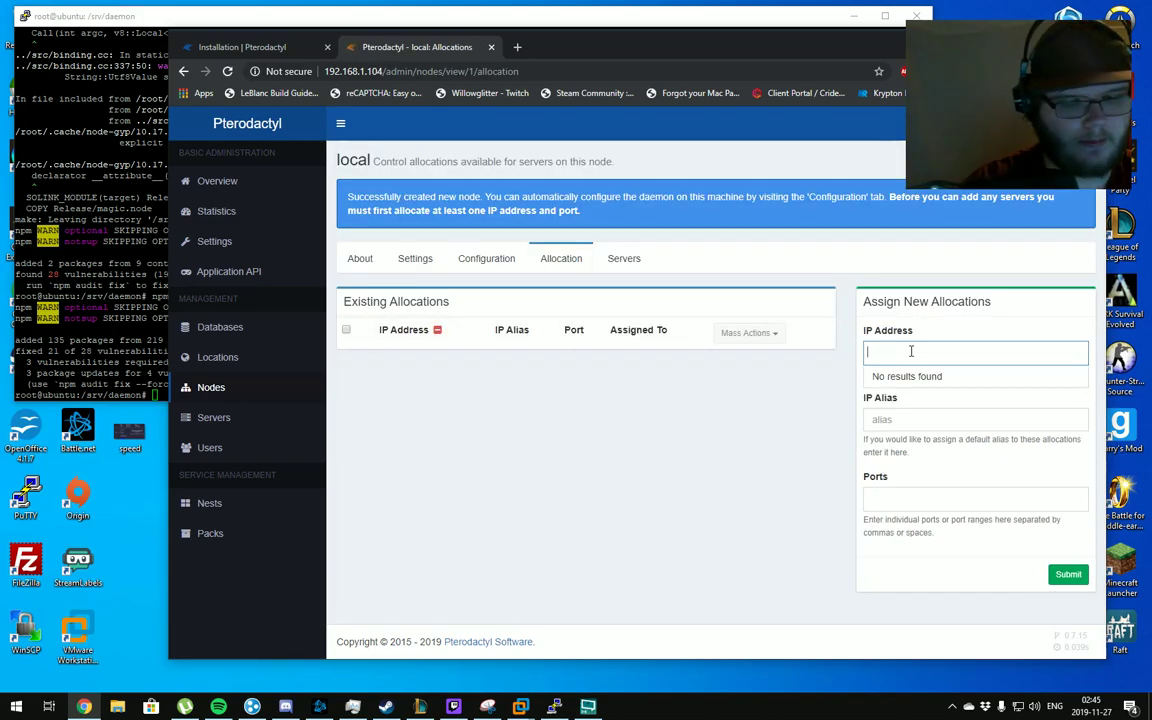
type("192.168.1.10192.168.1.10")
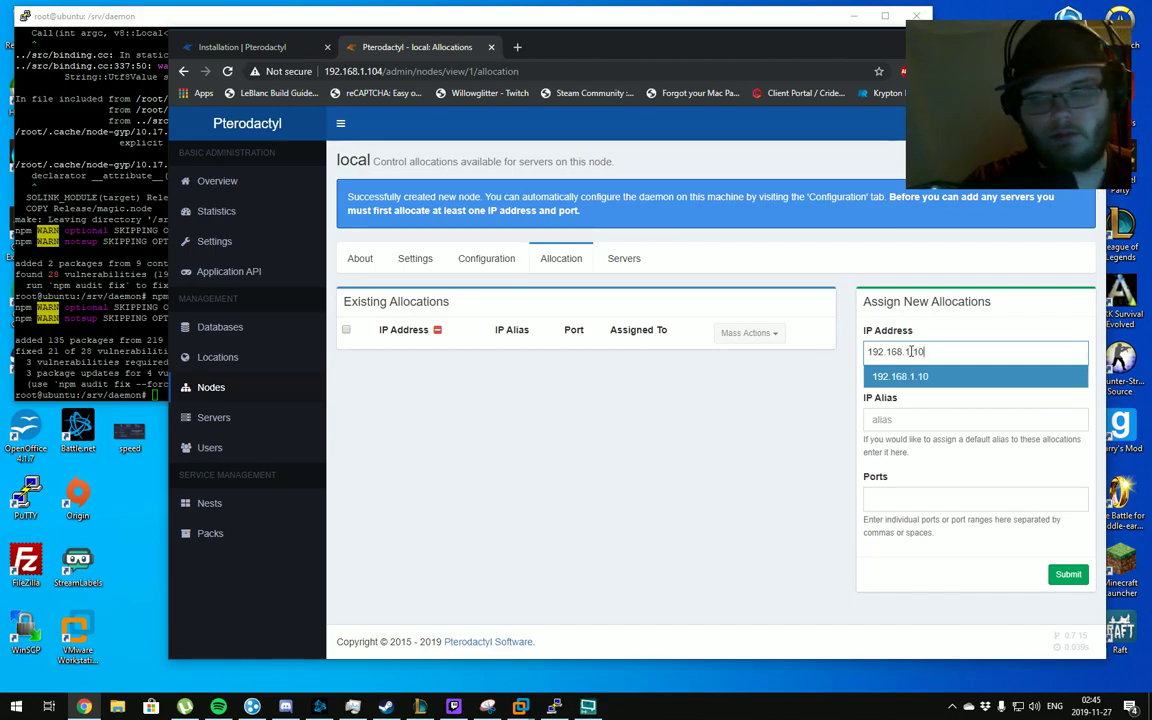
type("4")
left_click(908, 377)
left_click(908, 495)
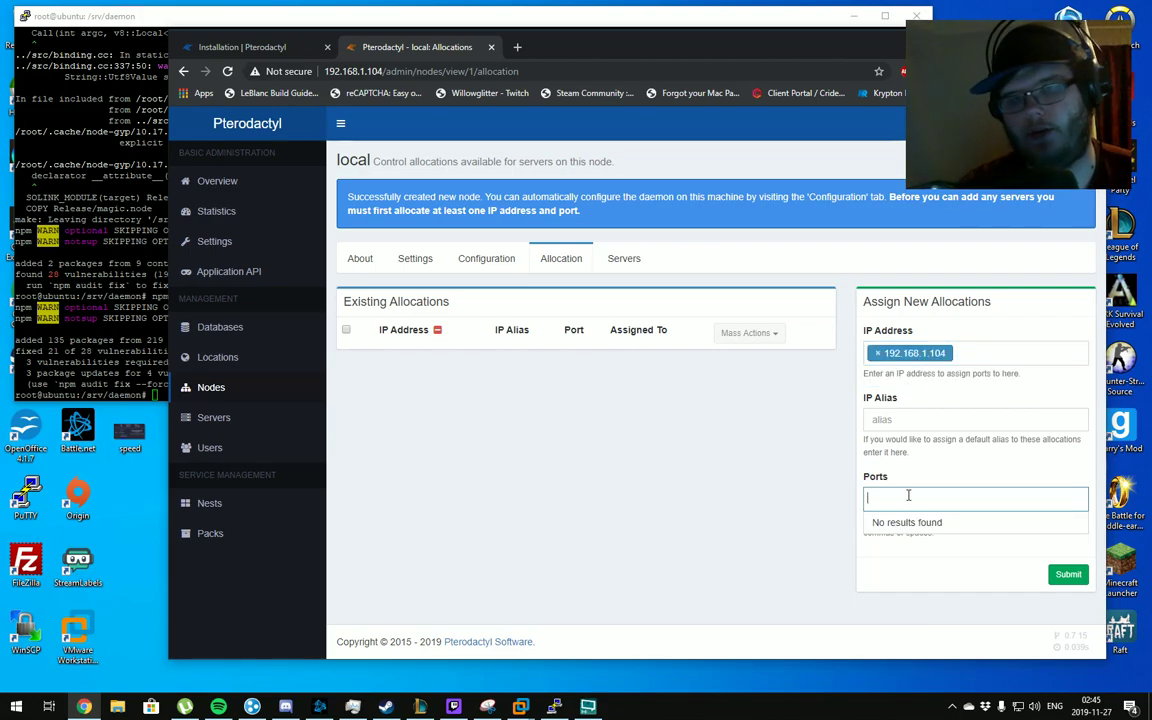
type("25565")
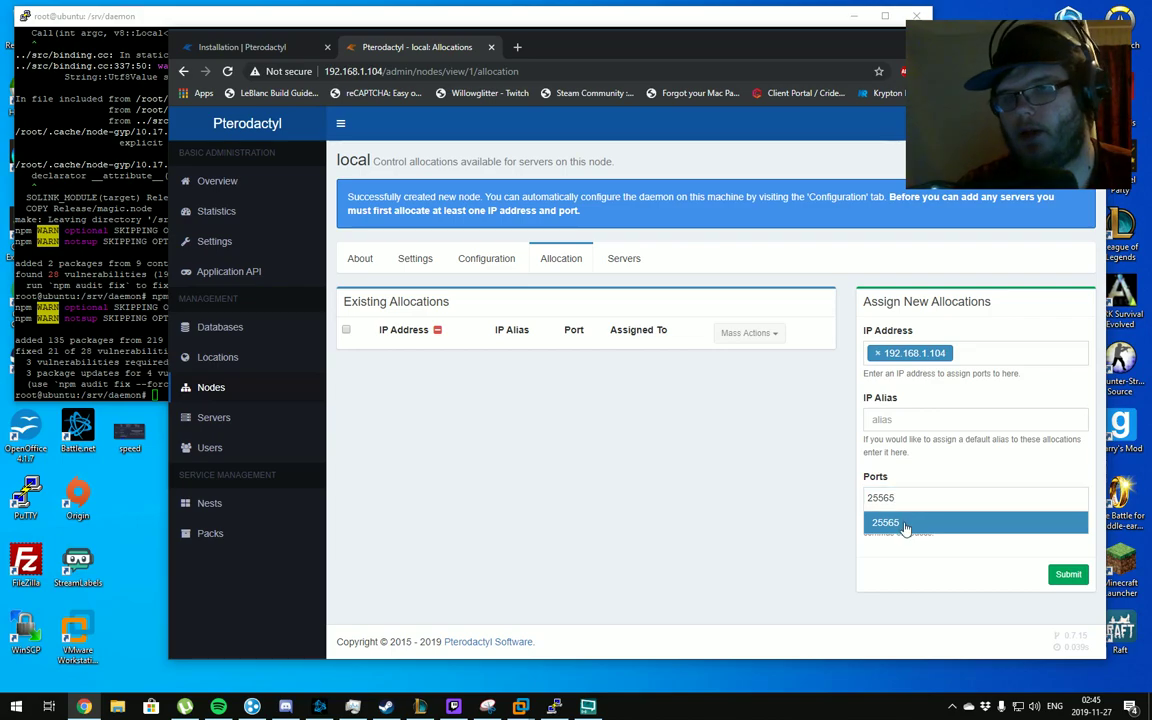
left_click(905, 524)
left_click(1065, 580)
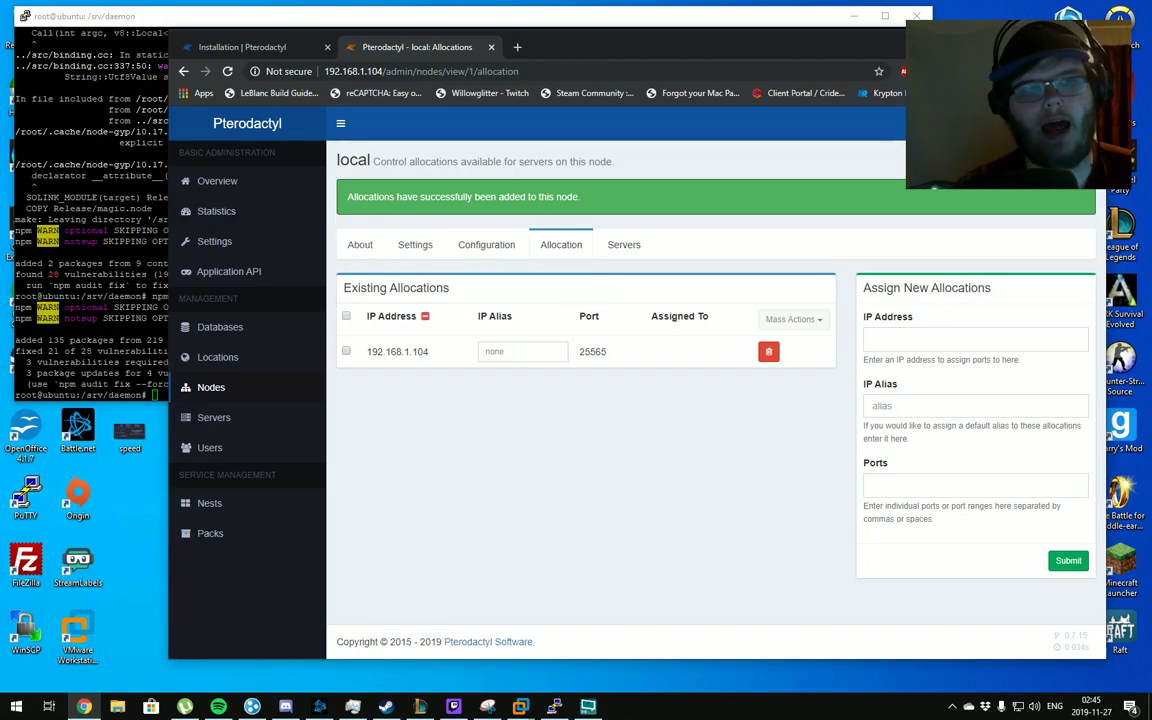
Generate an auto-configure token on the node's Configuration page and select its command
key("alt+Tab")
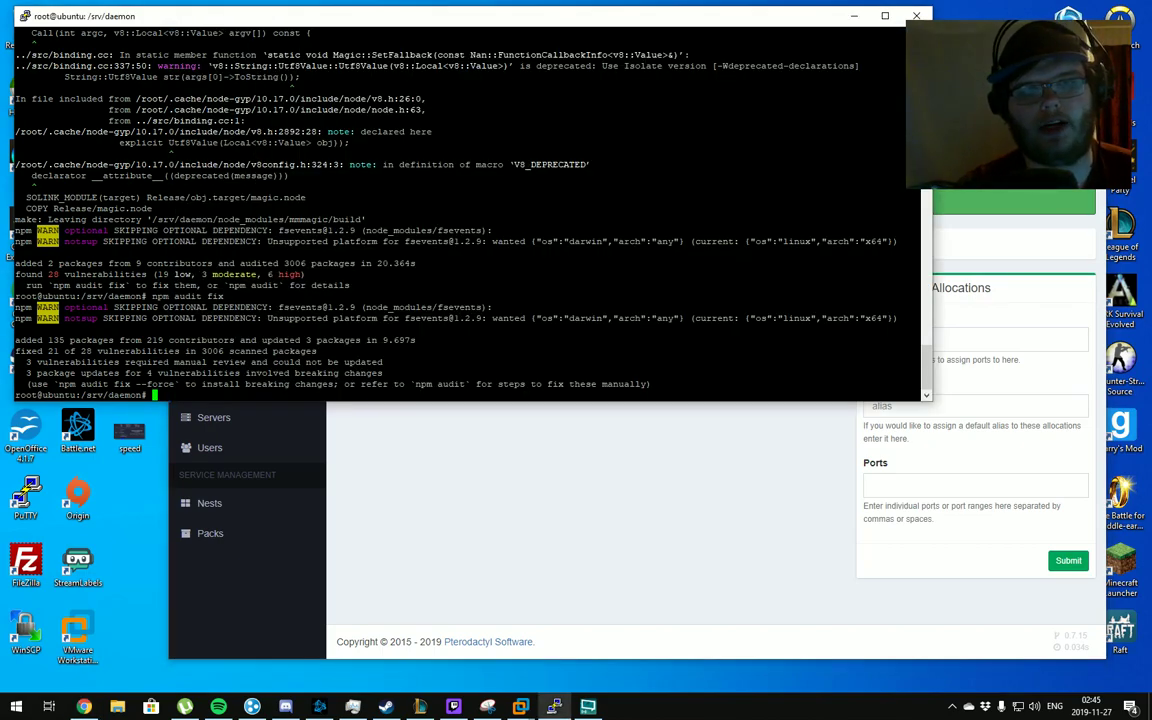
left_click(522, 404)
left_click(507, 247)
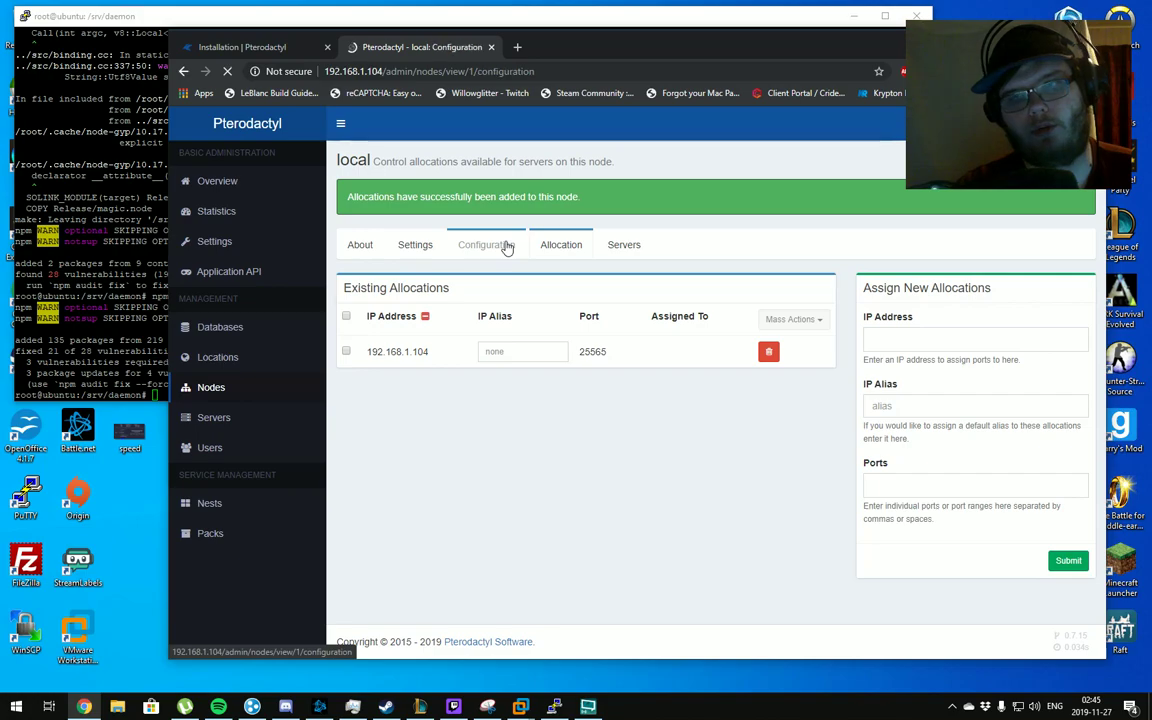
left_click(960, 361)
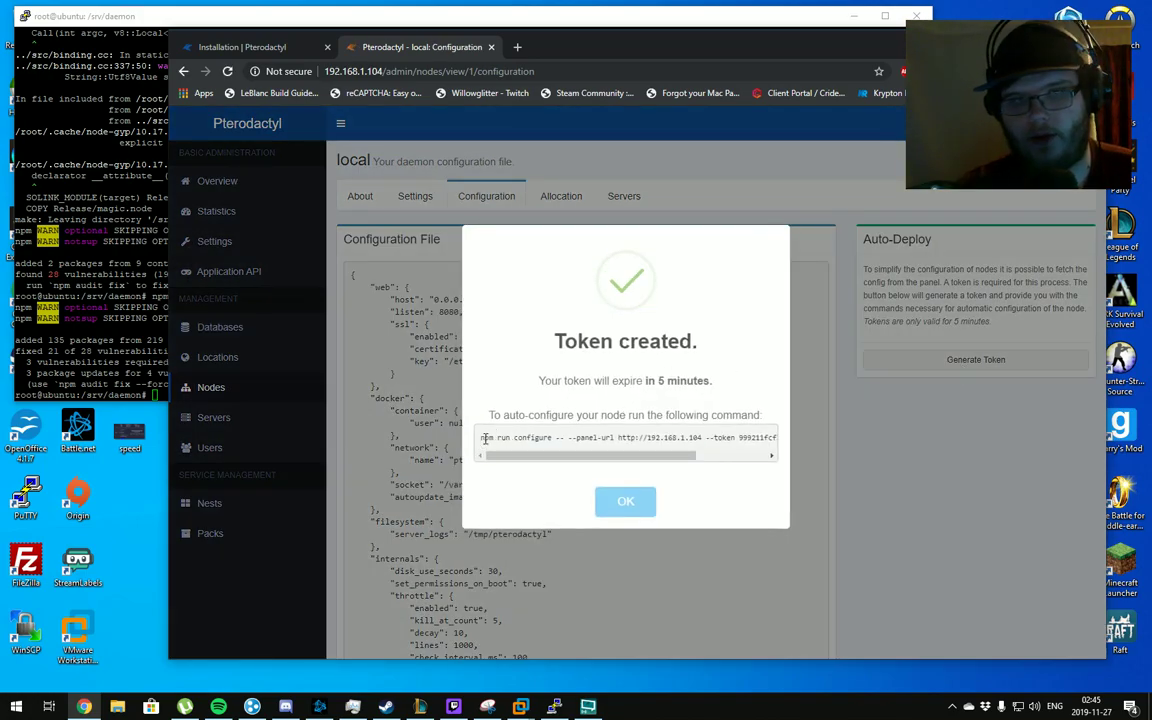
left_click_drag(484, 438, 772, 438)
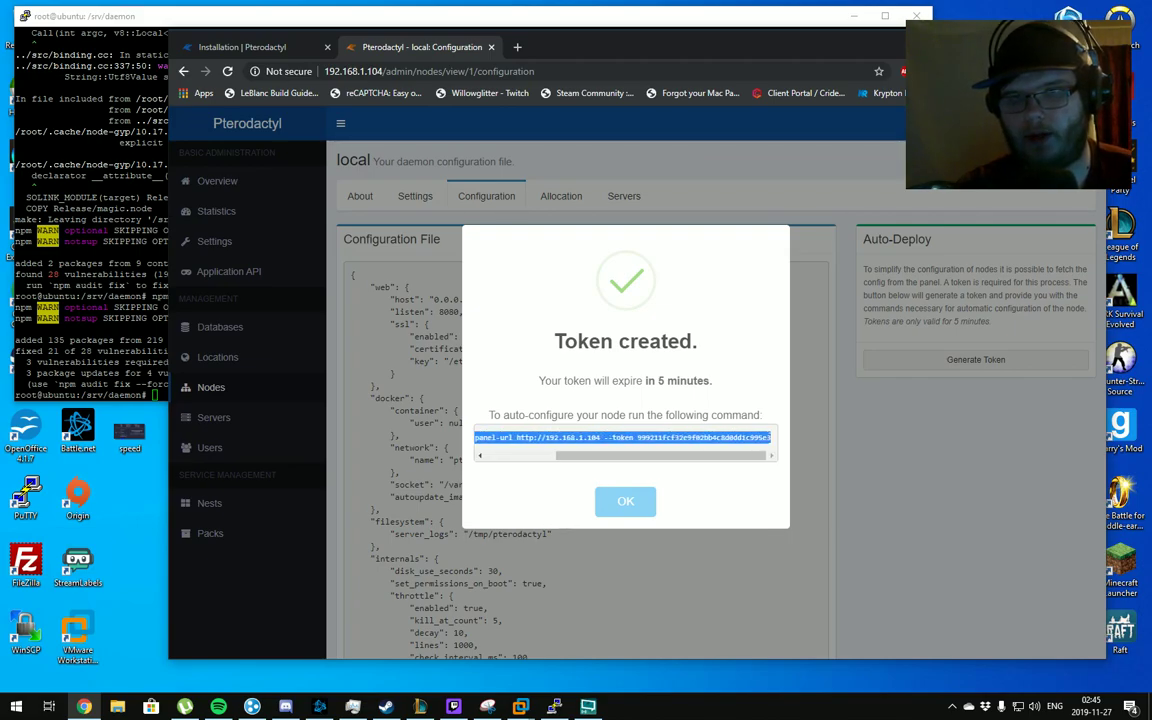
Copy the auto-configure command, run it in PuTTY, and dismiss the token dialog
key("ctrl+c")
key("alt+Tab")
key("shift+Insert")
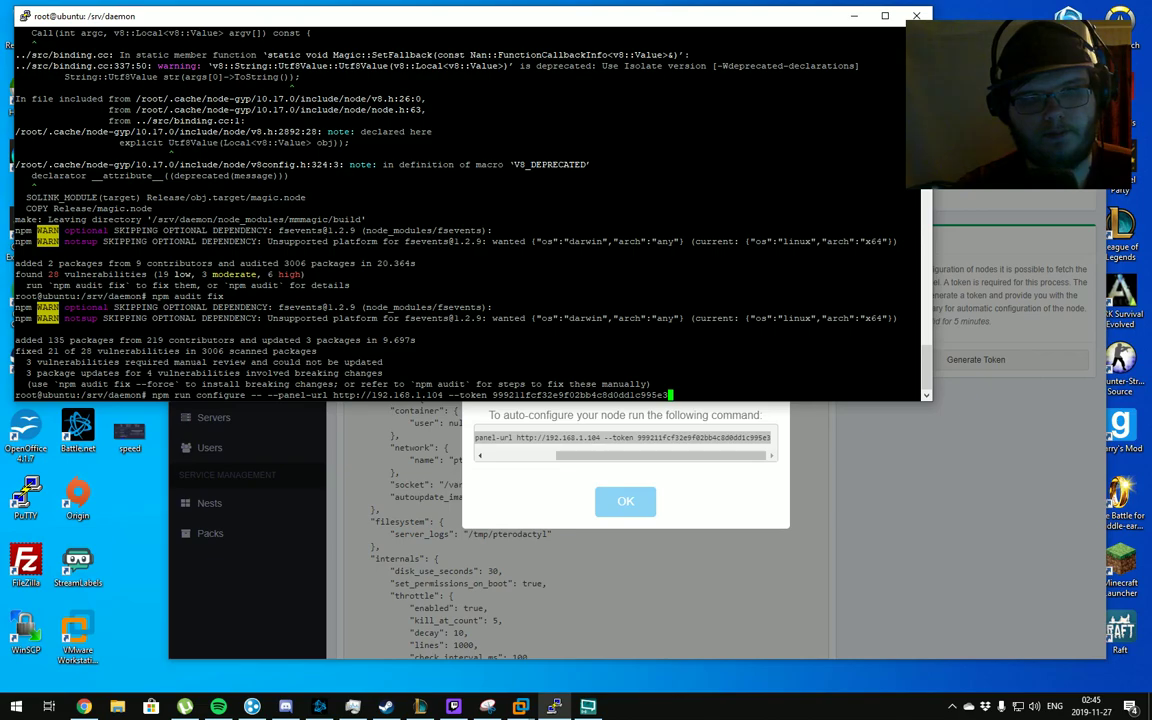
key("Return")
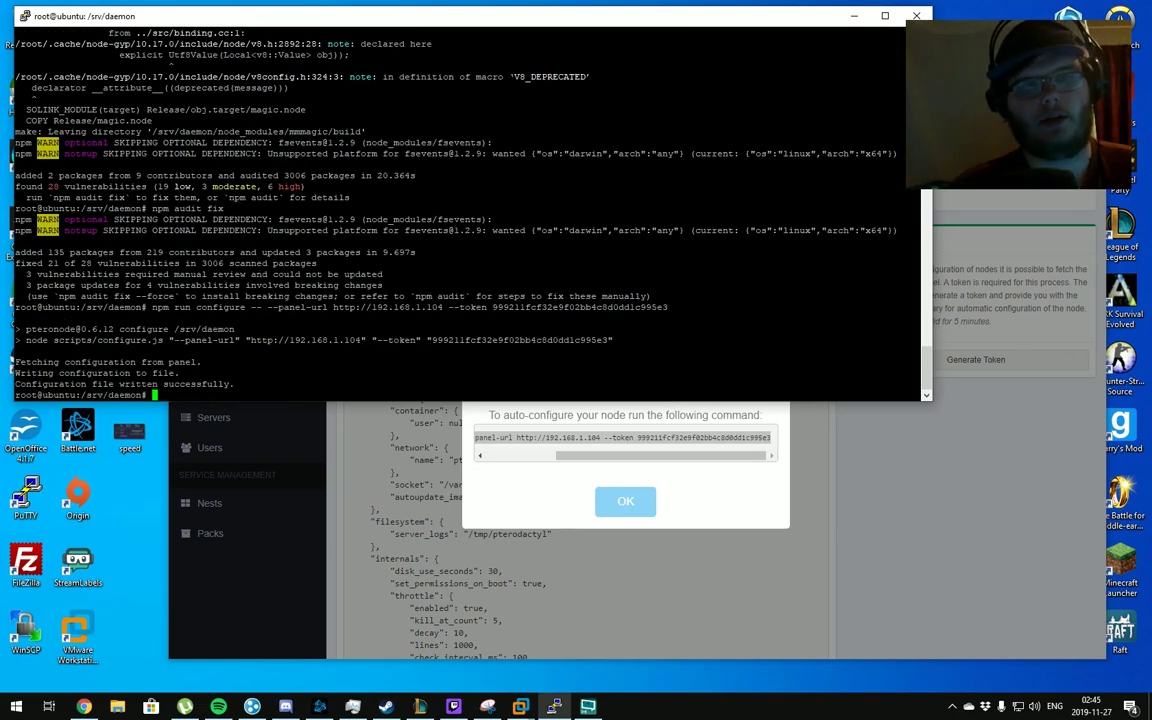
left_click(625, 501)
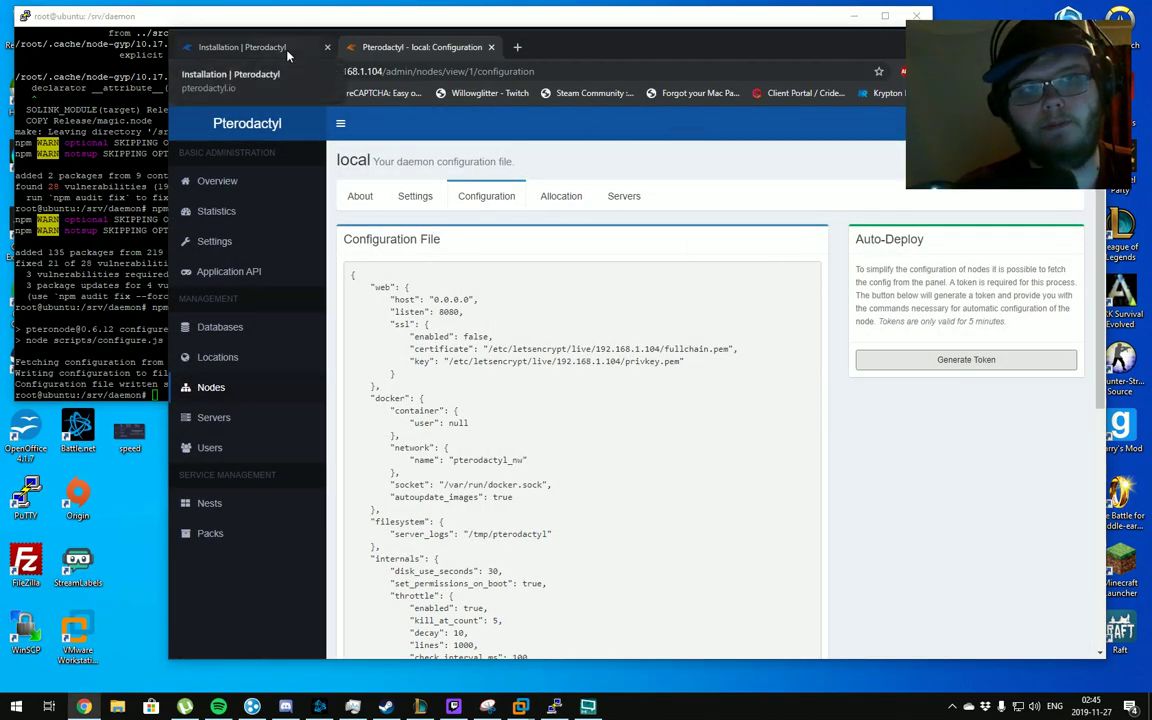
Check the node list and view the local node's configuration file
left_click(275, 390)
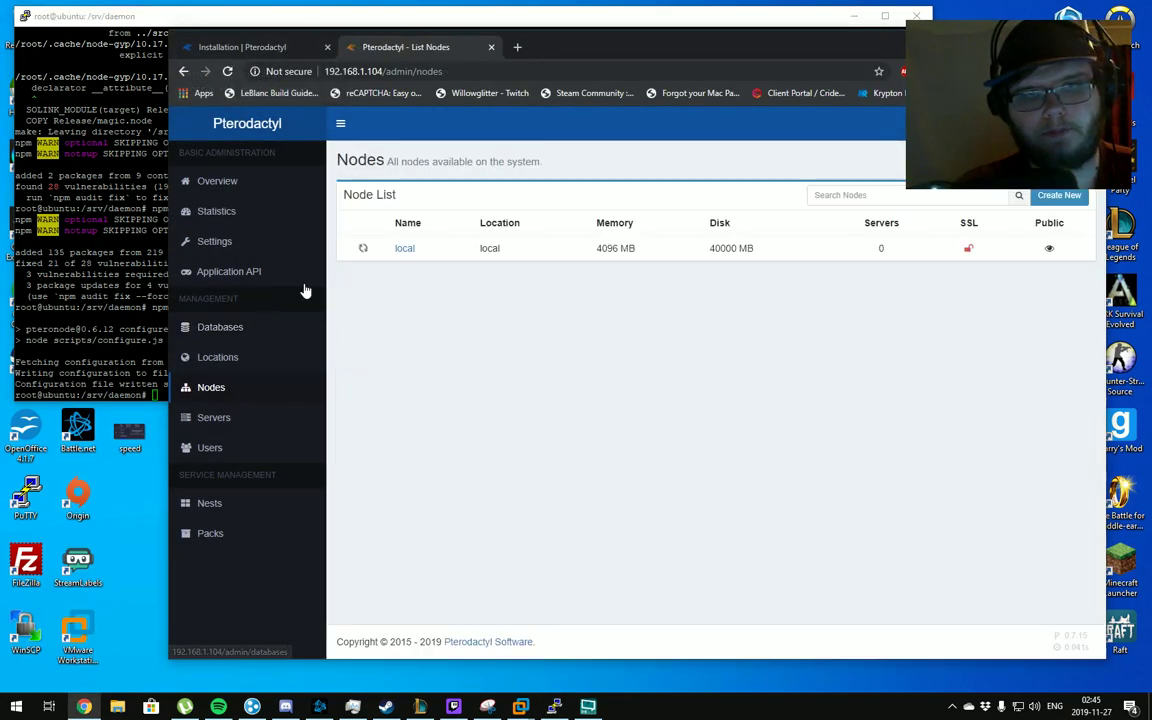
mouse_move(366, 252)
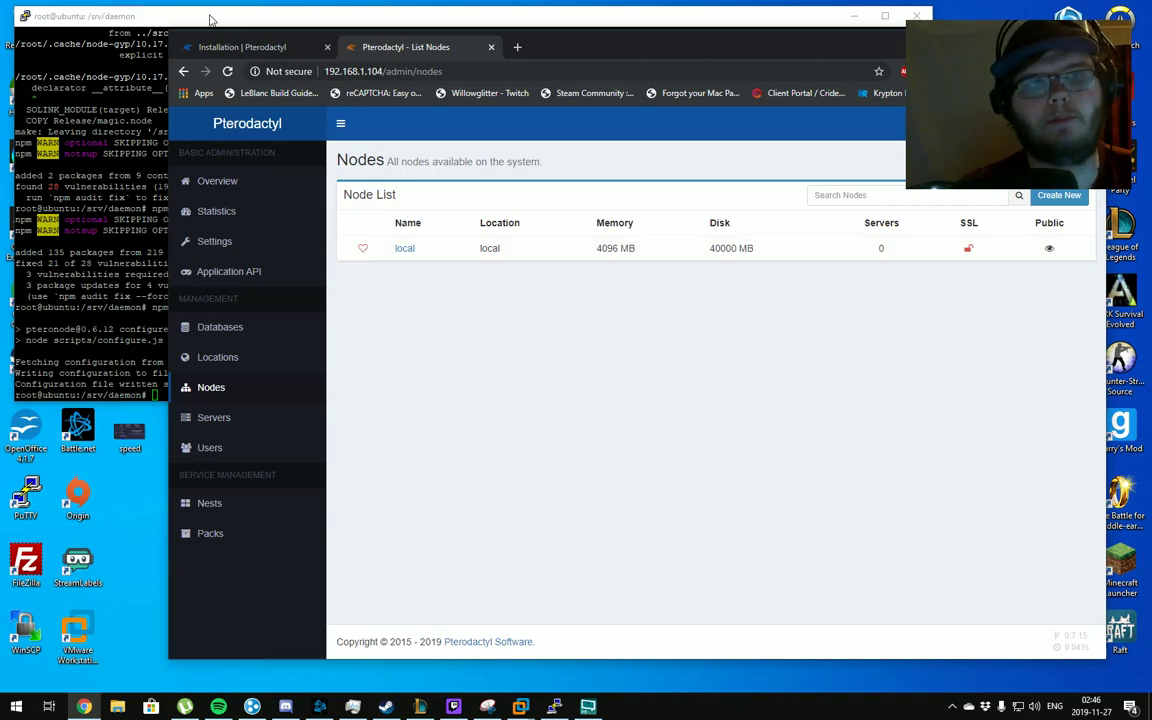
left_click(205, 48)
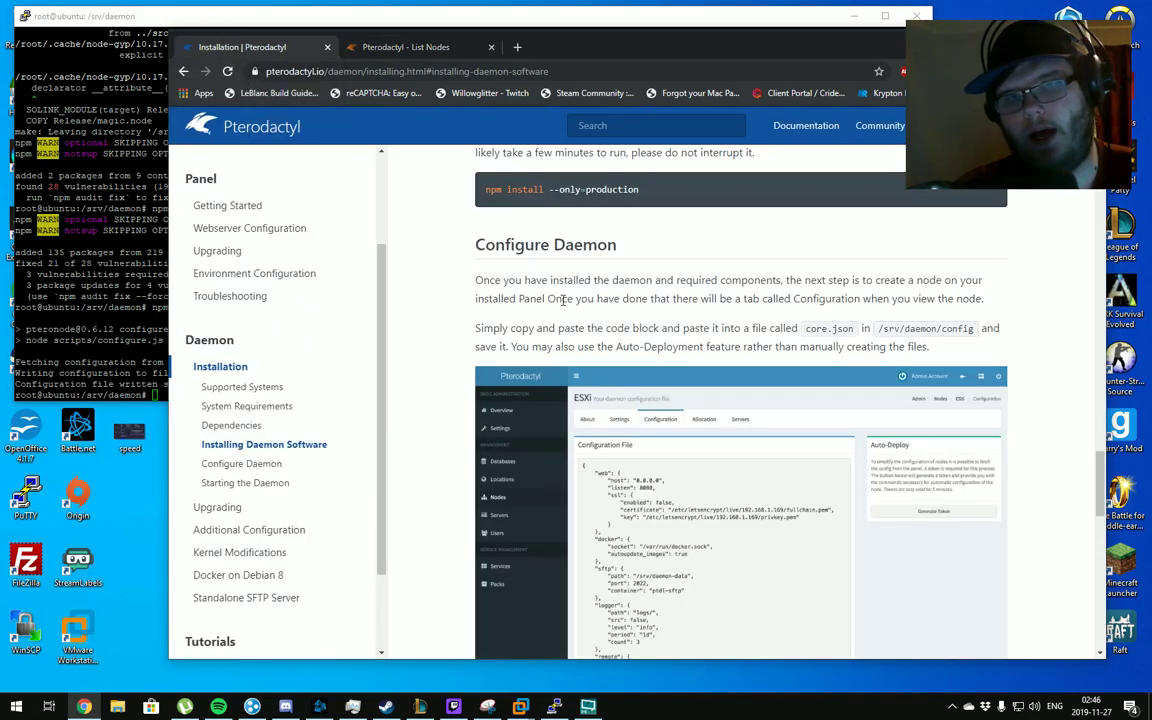
scroll(560, 300, "down", 2)
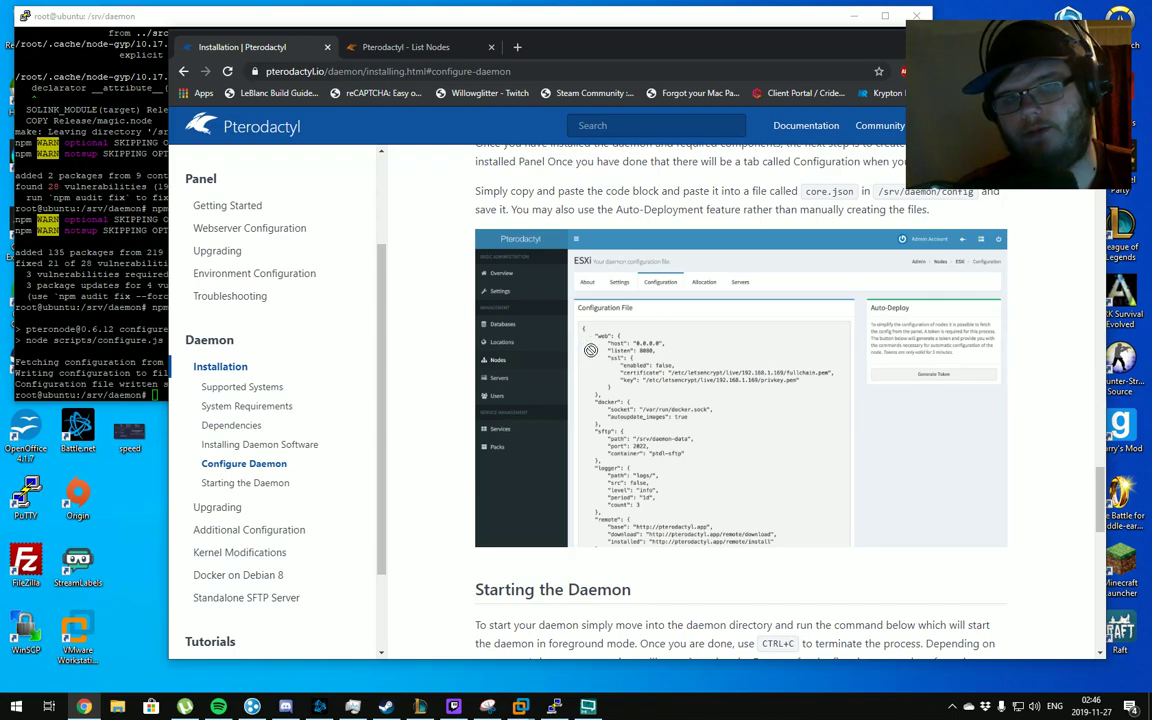
left_click(461, 46)
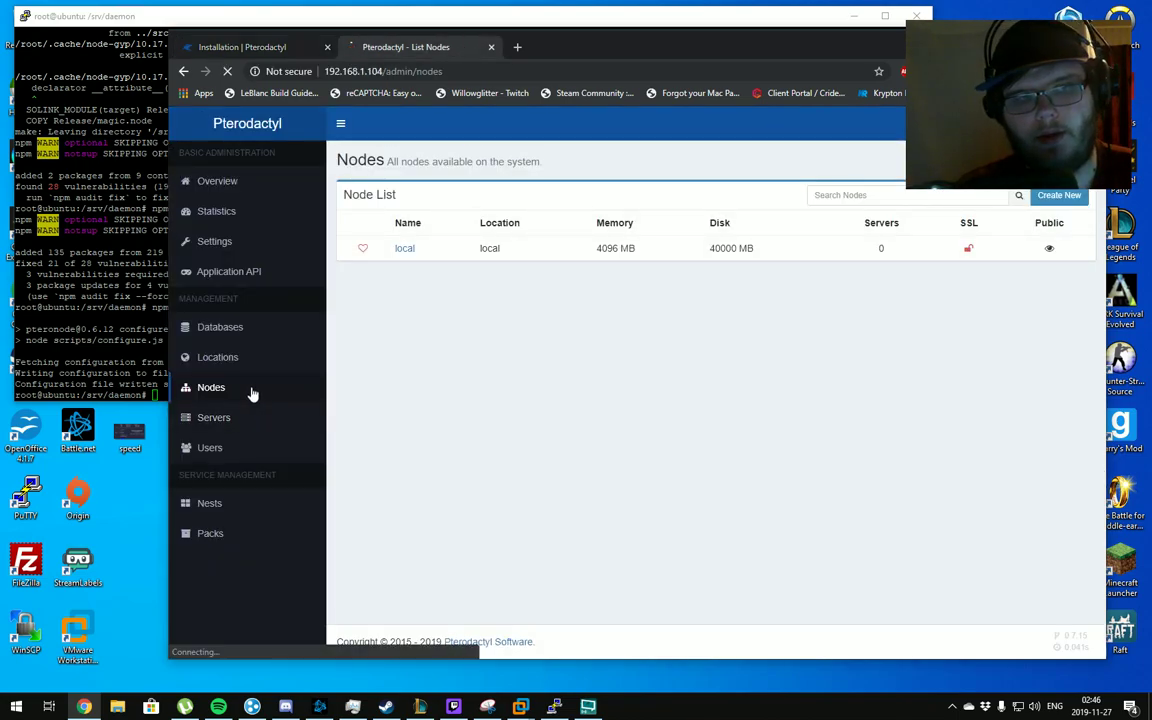
left_click(404, 248)
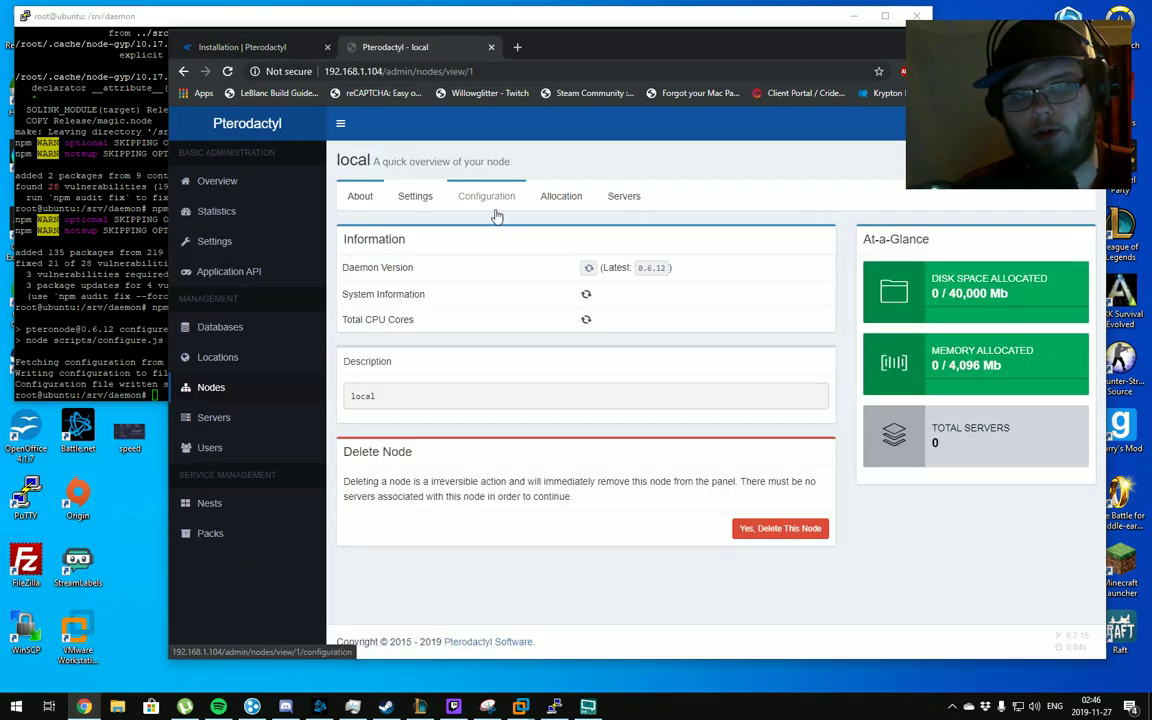
left_click(487, 198)
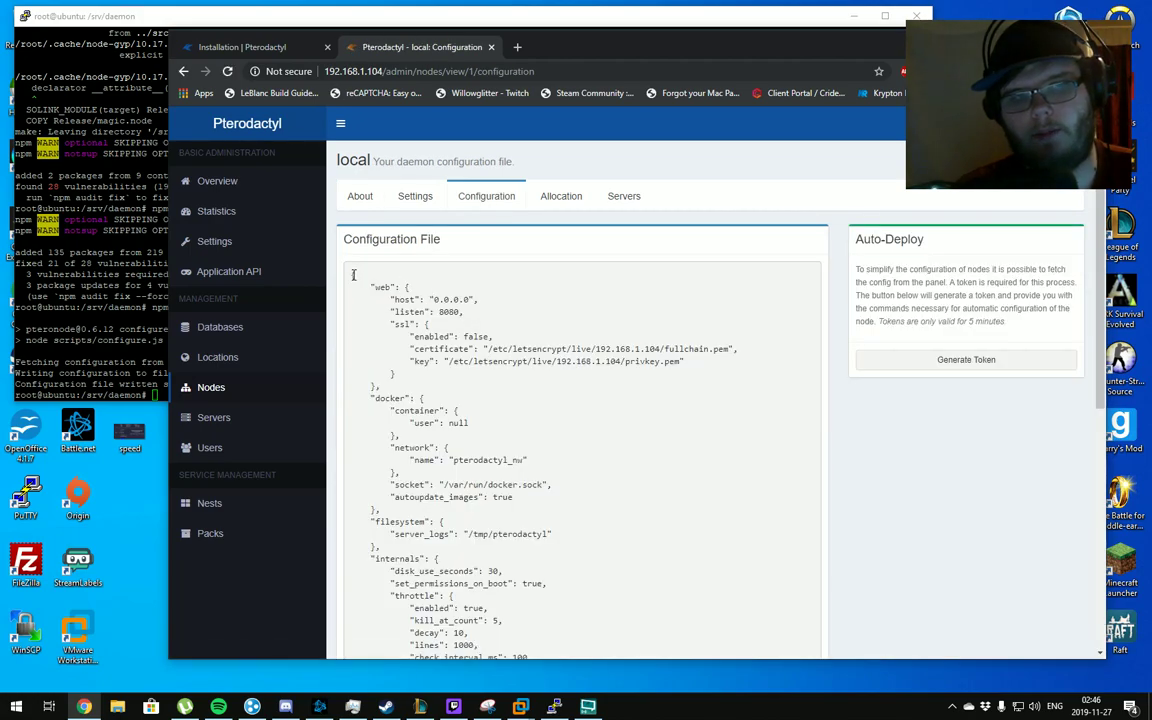
left_click_drag(353, 275, 368, 566)
scroll(420, 500, "up", 5)
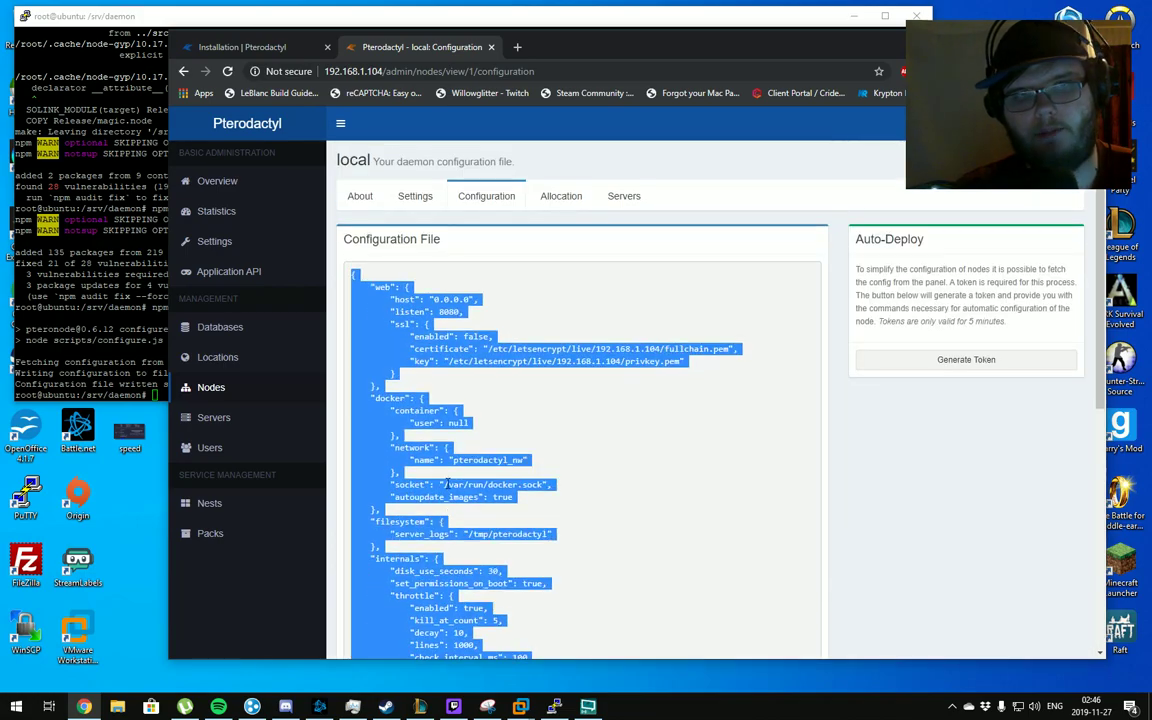
Cross-check the daemon installation docs against the node's configuration page
left_click(243, 47)
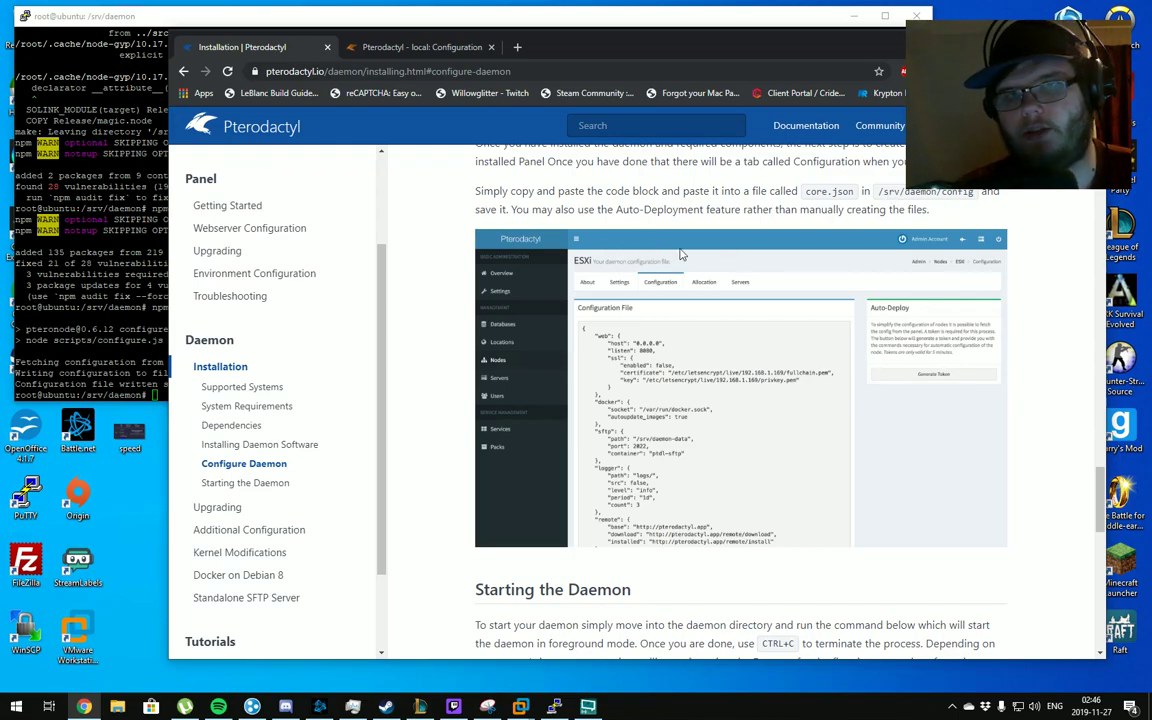
left_click(368, 47)
left_click(963, 409)
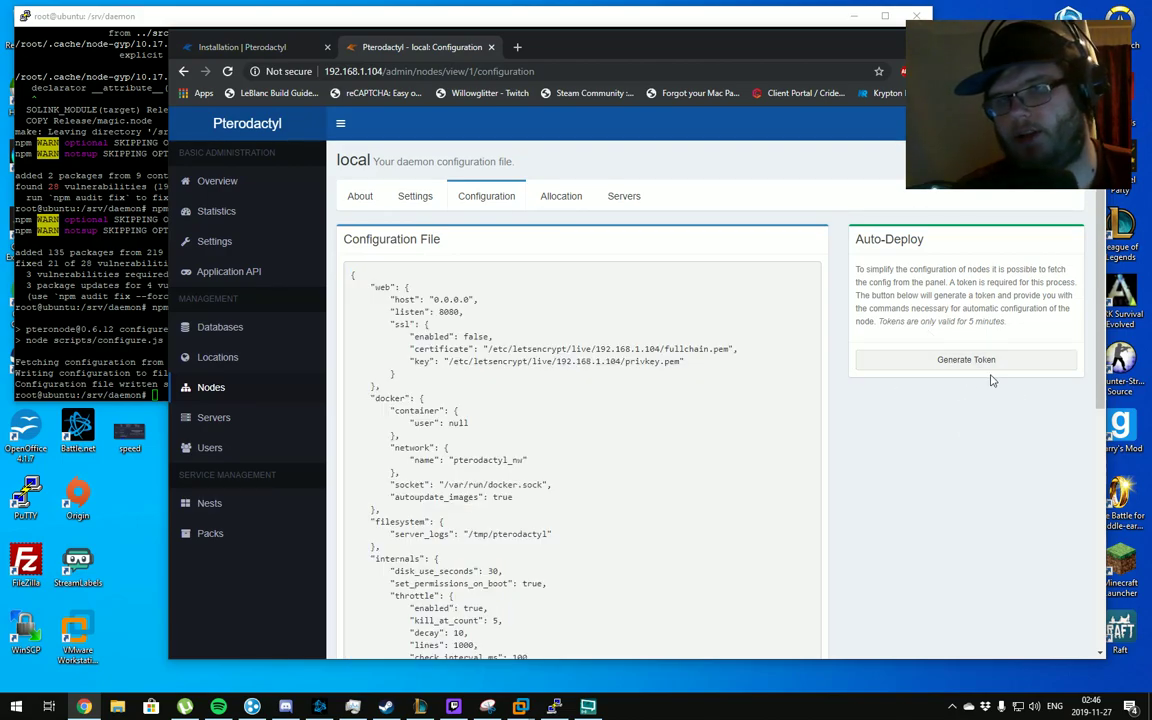
left_click(252, 46)
left_click(159, 248)
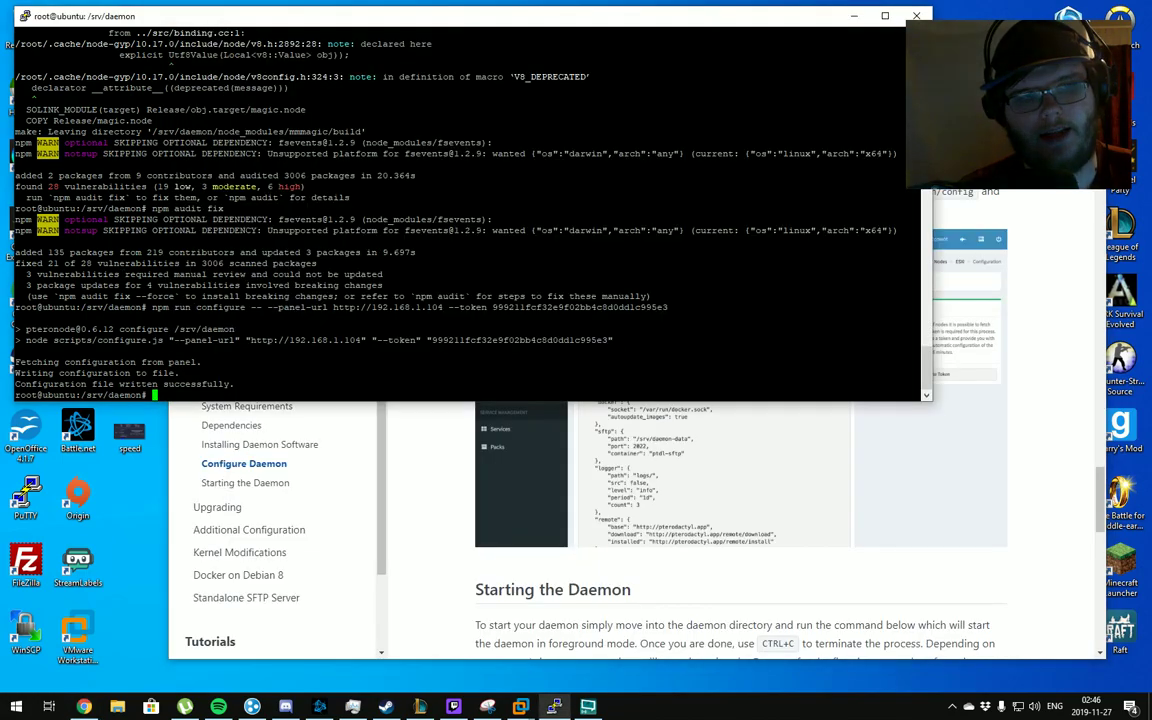
Copy 'sudo npm start' from the docs and start the daemon in PuTTY
left_click(458, 432)
scroll(458, 434, "down", 3)
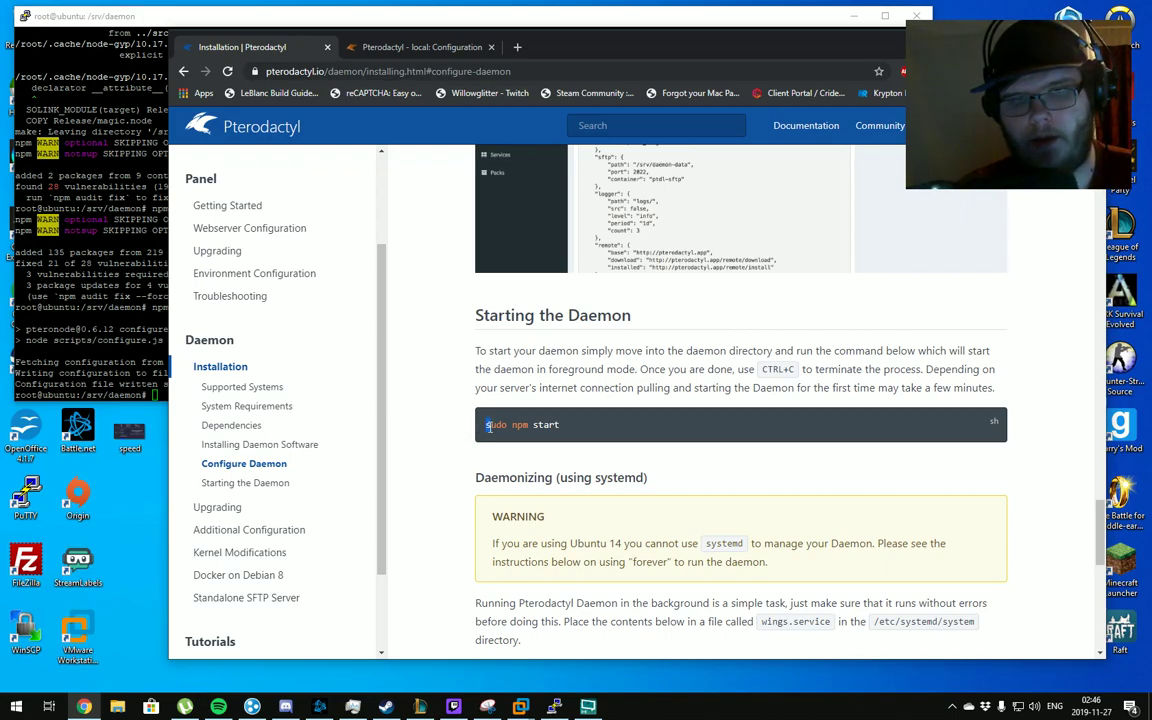
left_click_drag(488, 425, 558, 425)
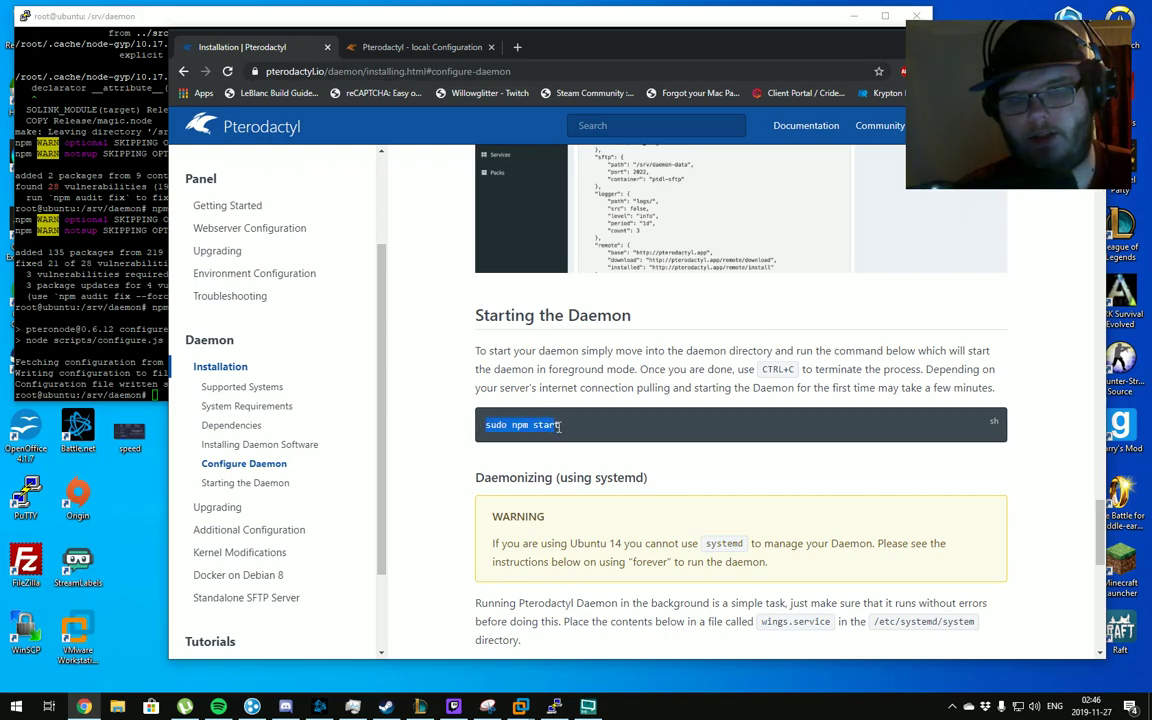
key("alt+Tab")
key("shift+Insert")
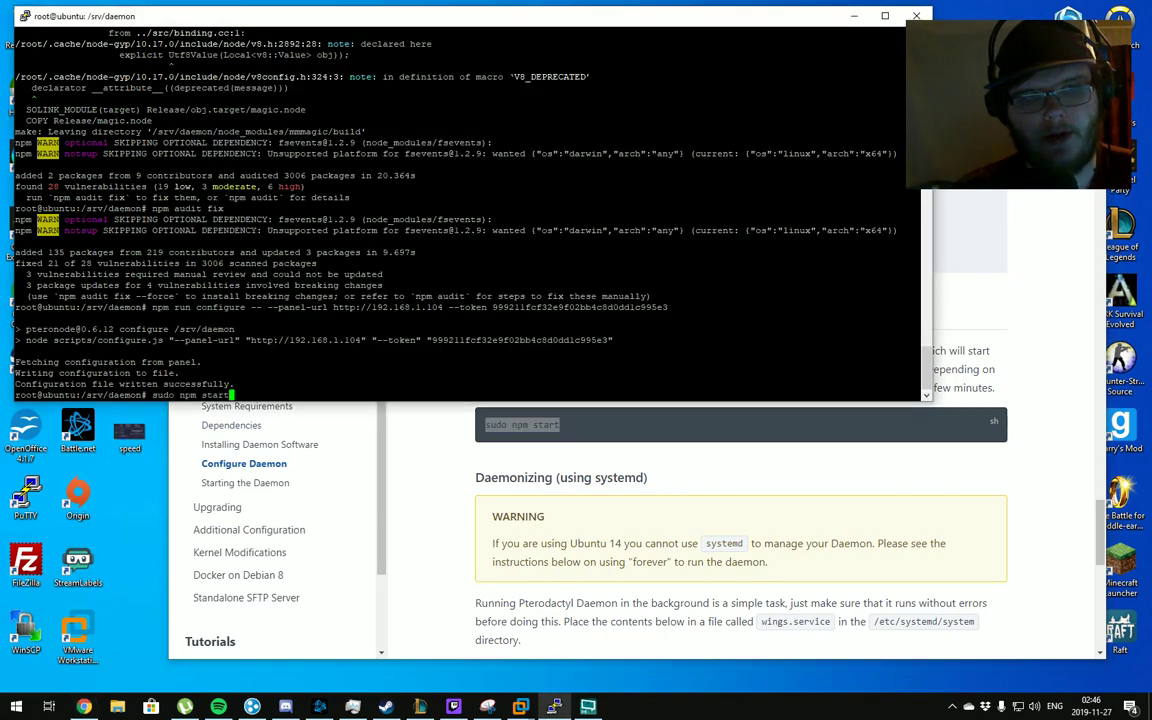
key("Return")
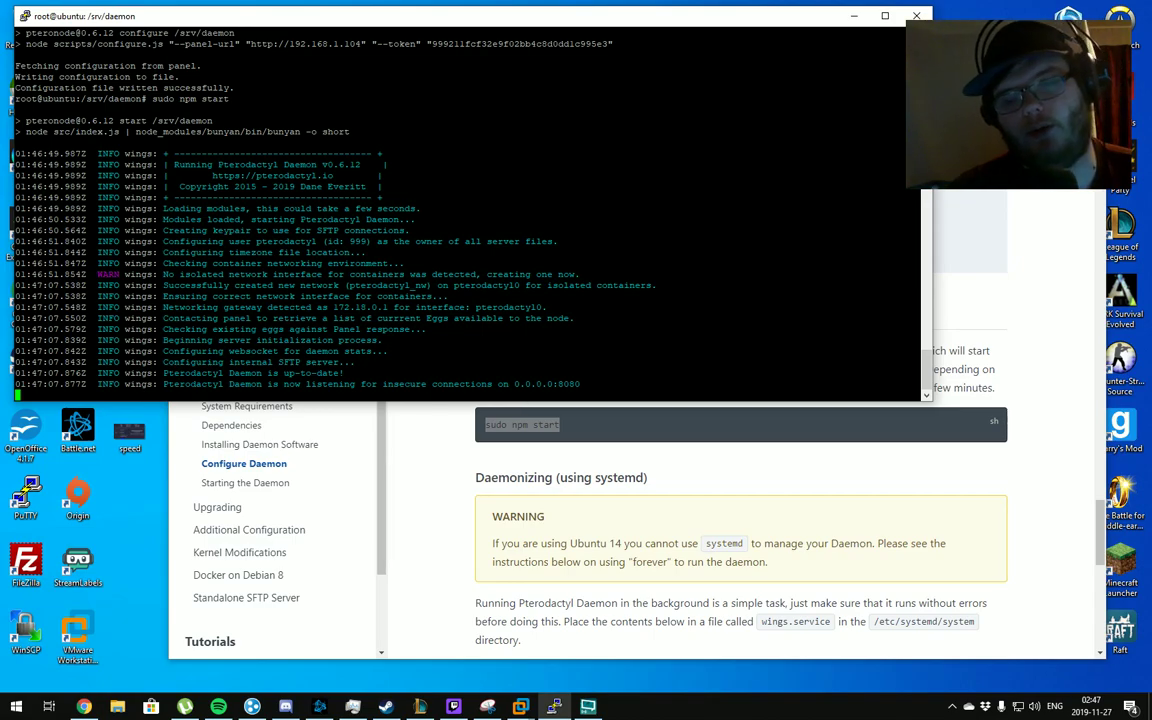
Check the local node's status in the panel's Nodes list
left_click(493, 470)
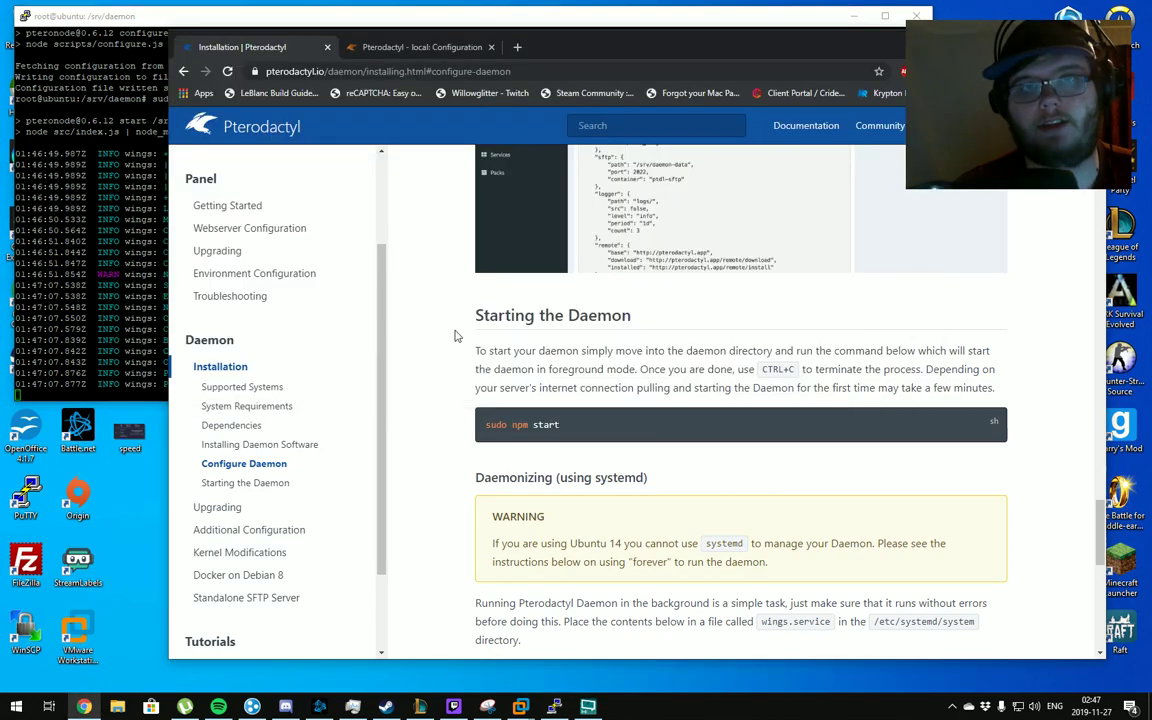
left_click(374, 50)
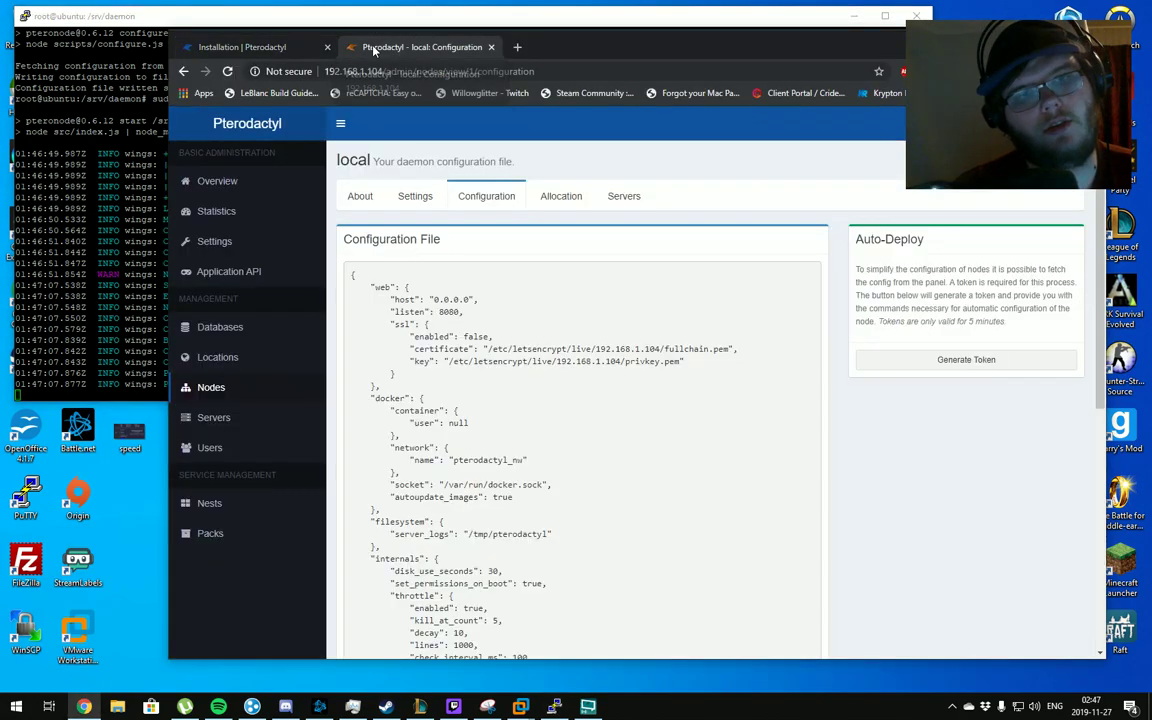
left_click(264, 387)
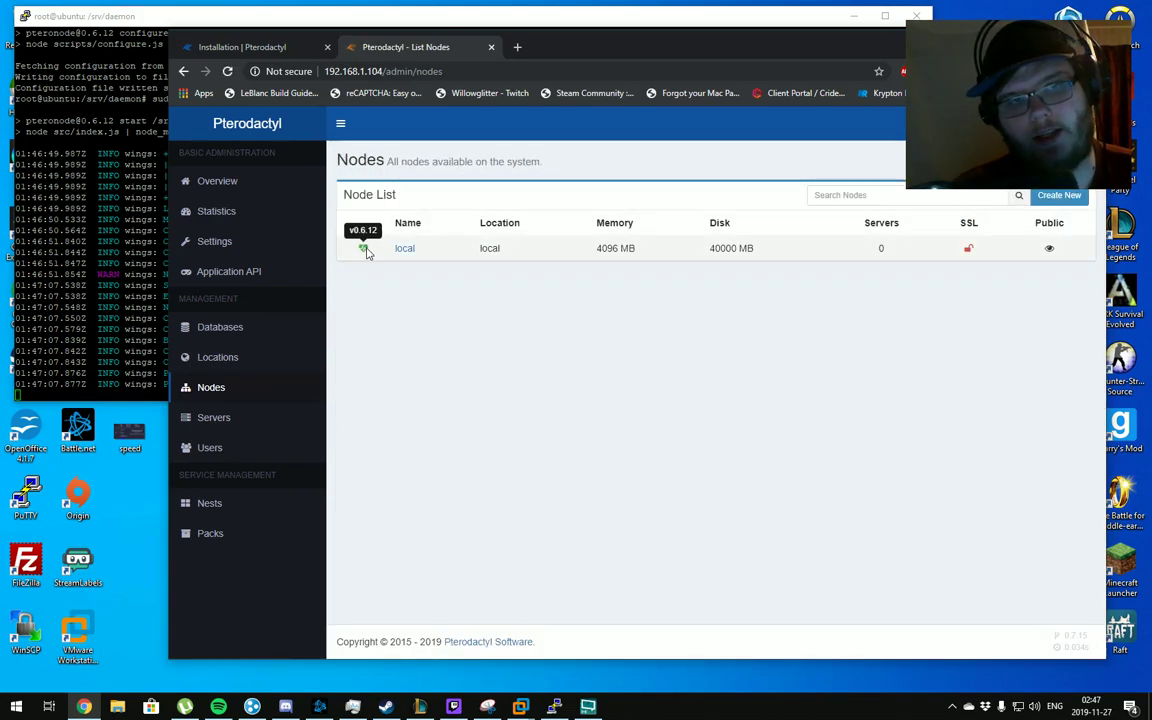
left_click(265, 16)
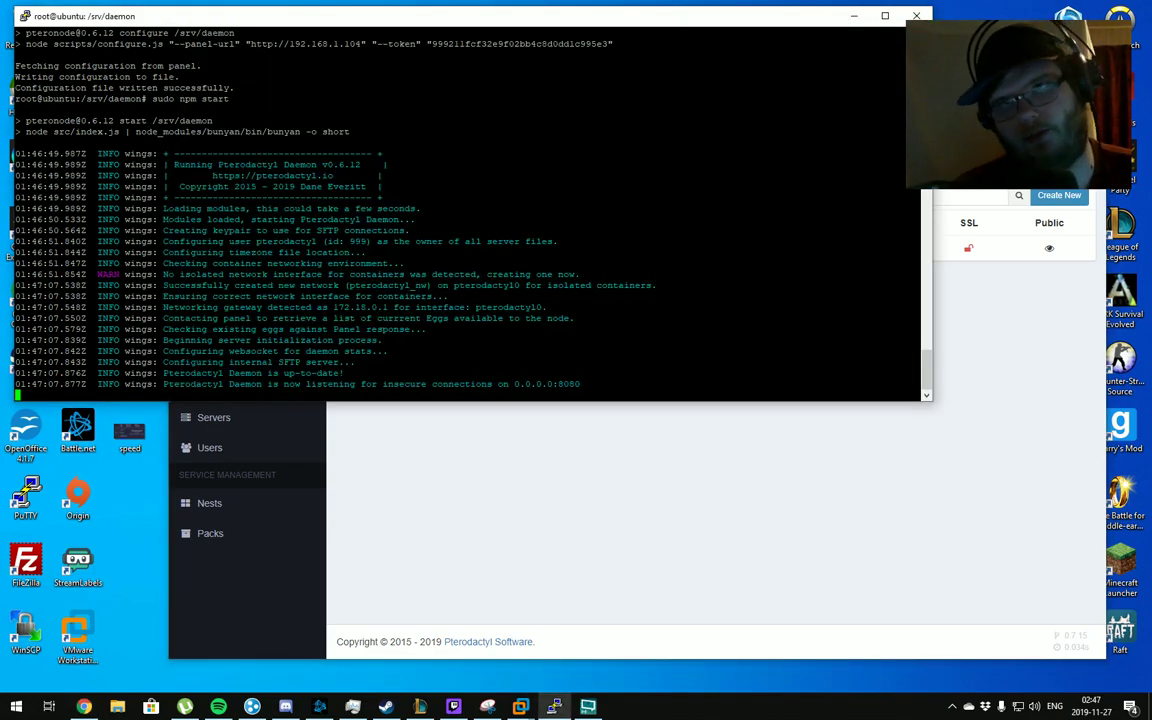
key("alt+Tab")
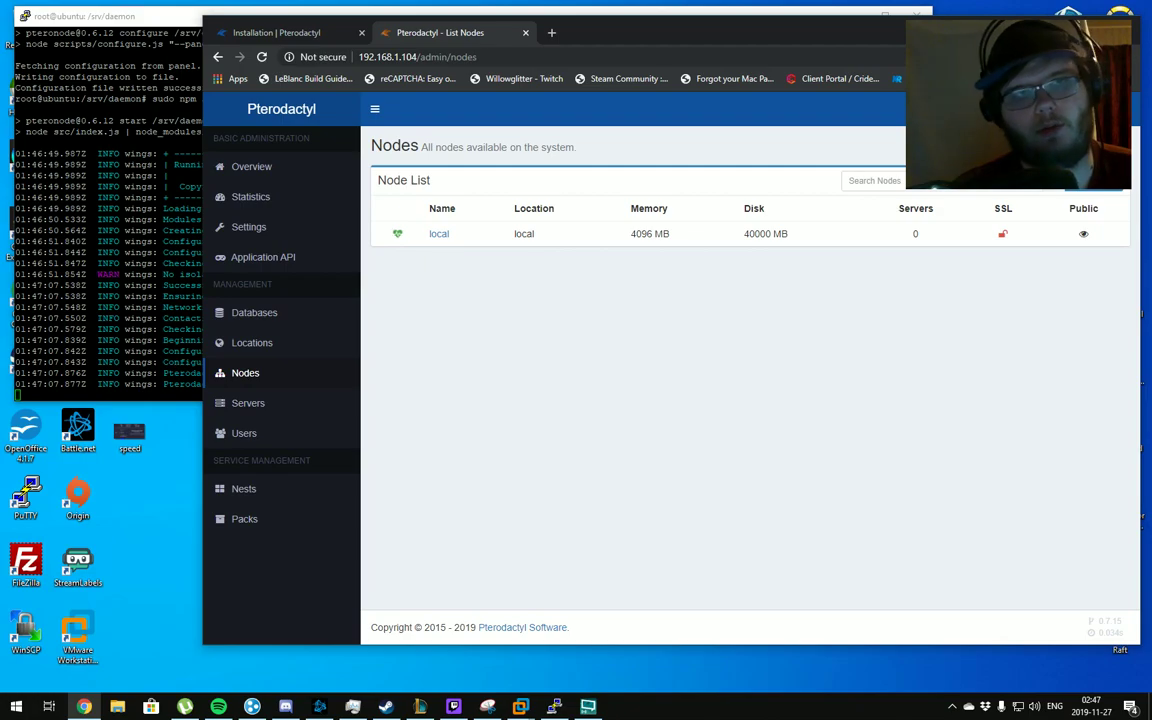
key("alt+Tab")
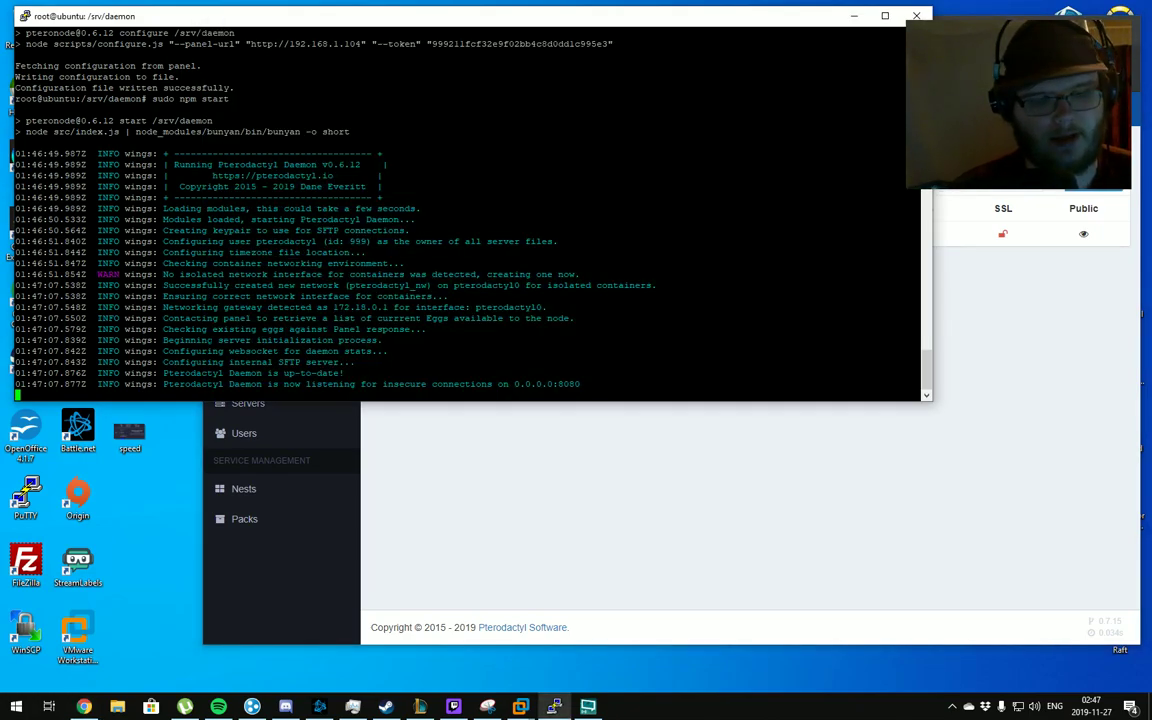
Stop the running daemon with Ctrl+C after 'exit' and 'quit' fail
type("exit")
key("Return")
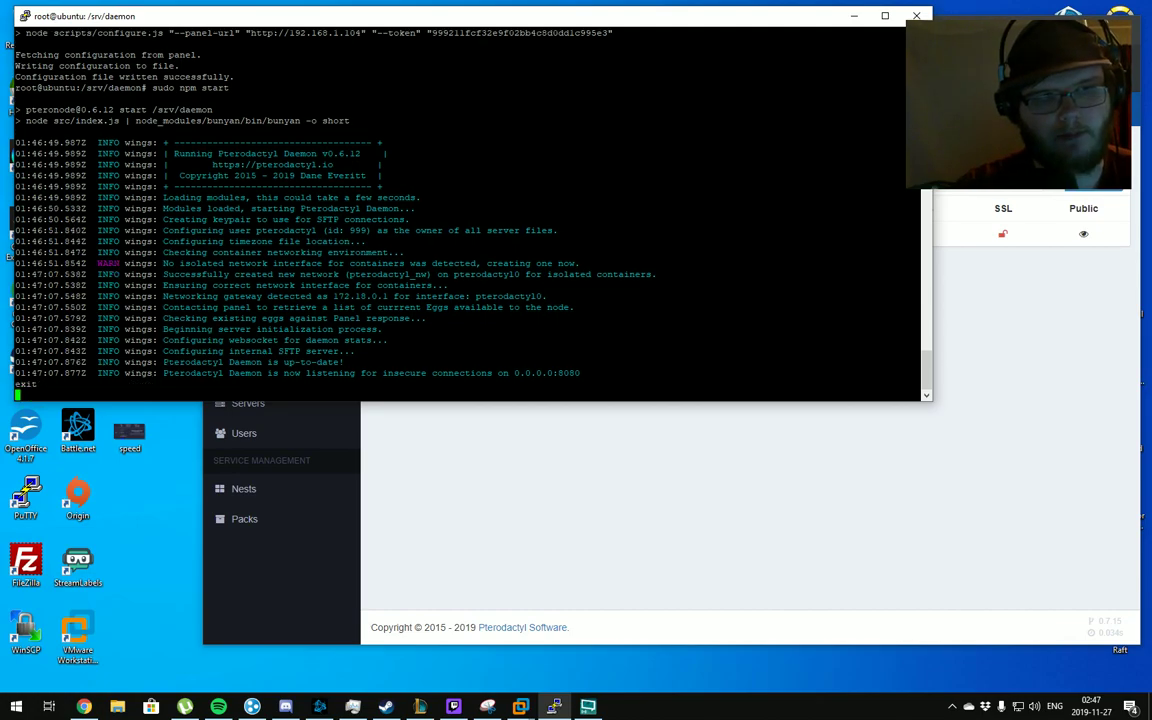
type("quit")
key("Return")
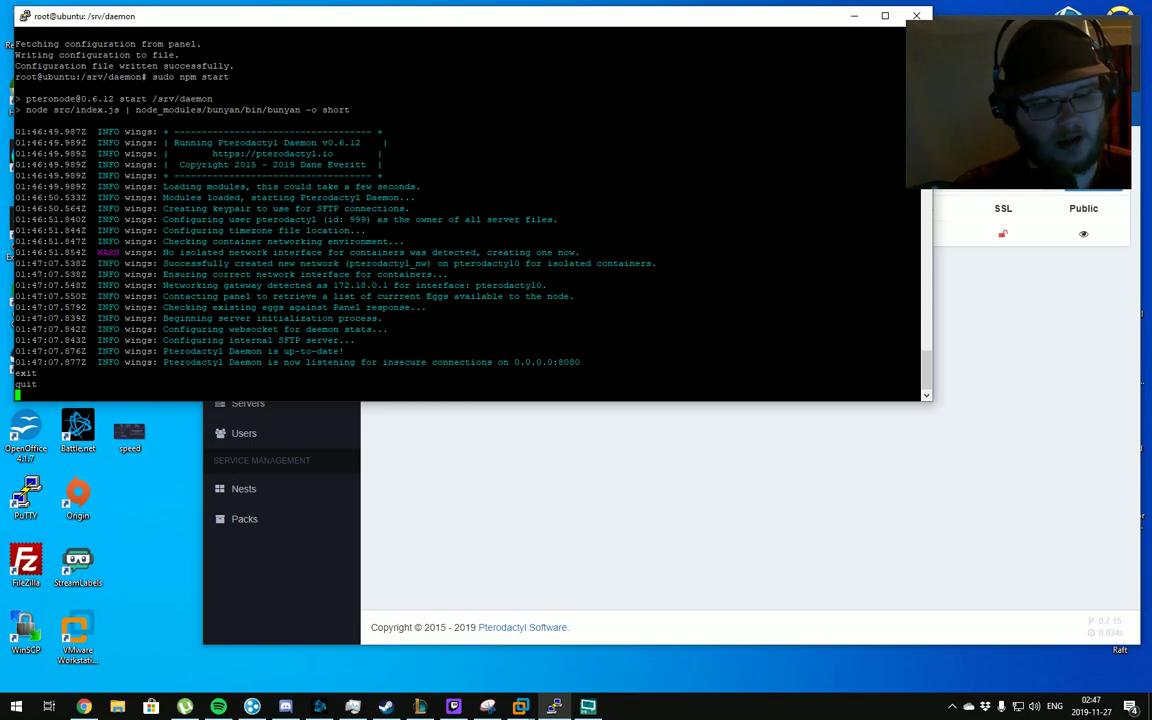
key("ctrl+c")
left_click(437, 460)
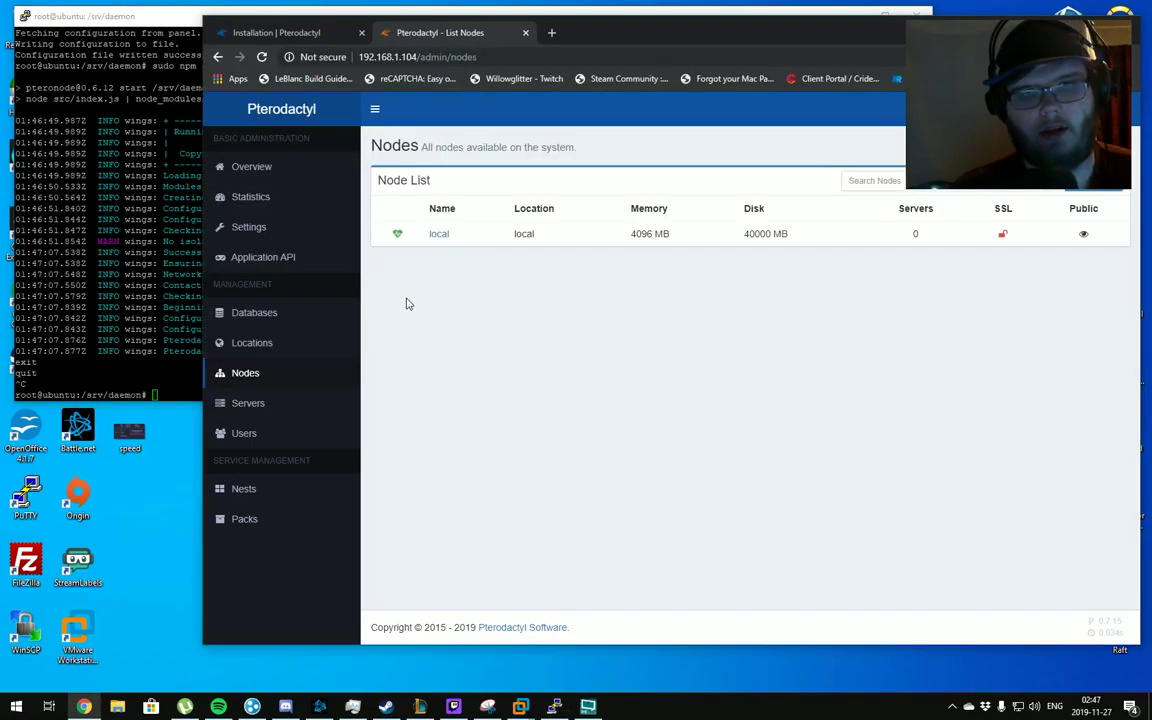
Change into /etc/systemd/system using the path copied from the docs
key("F5")
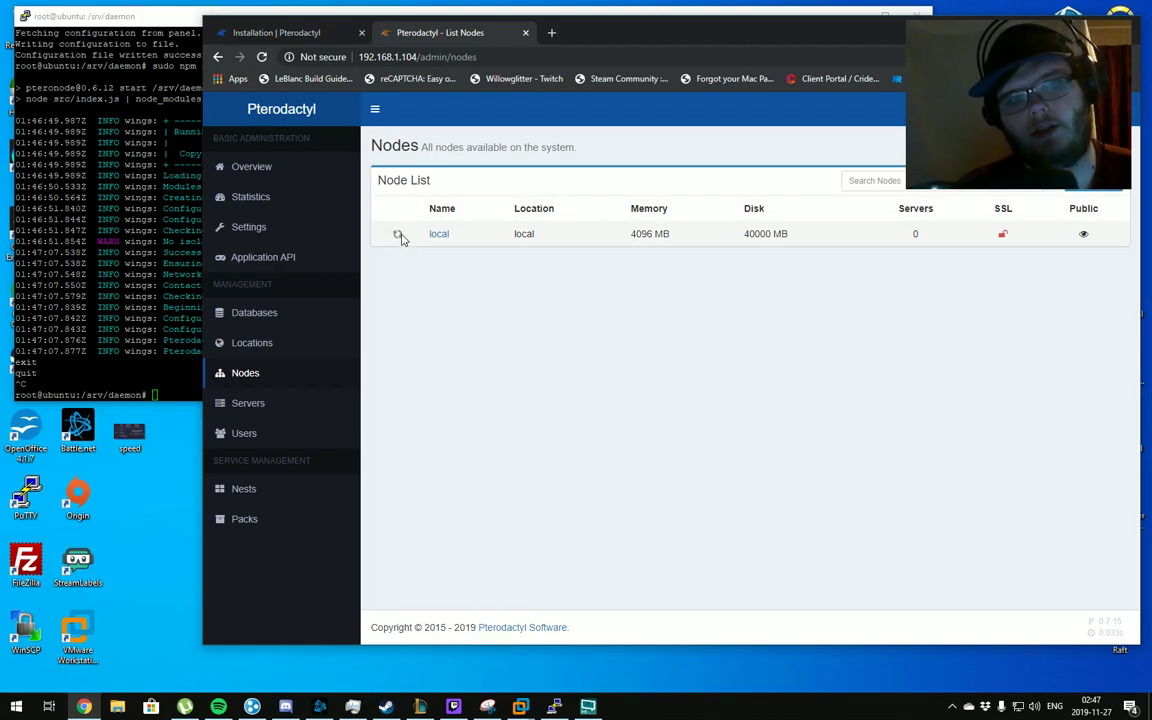
left_click(308, 38)
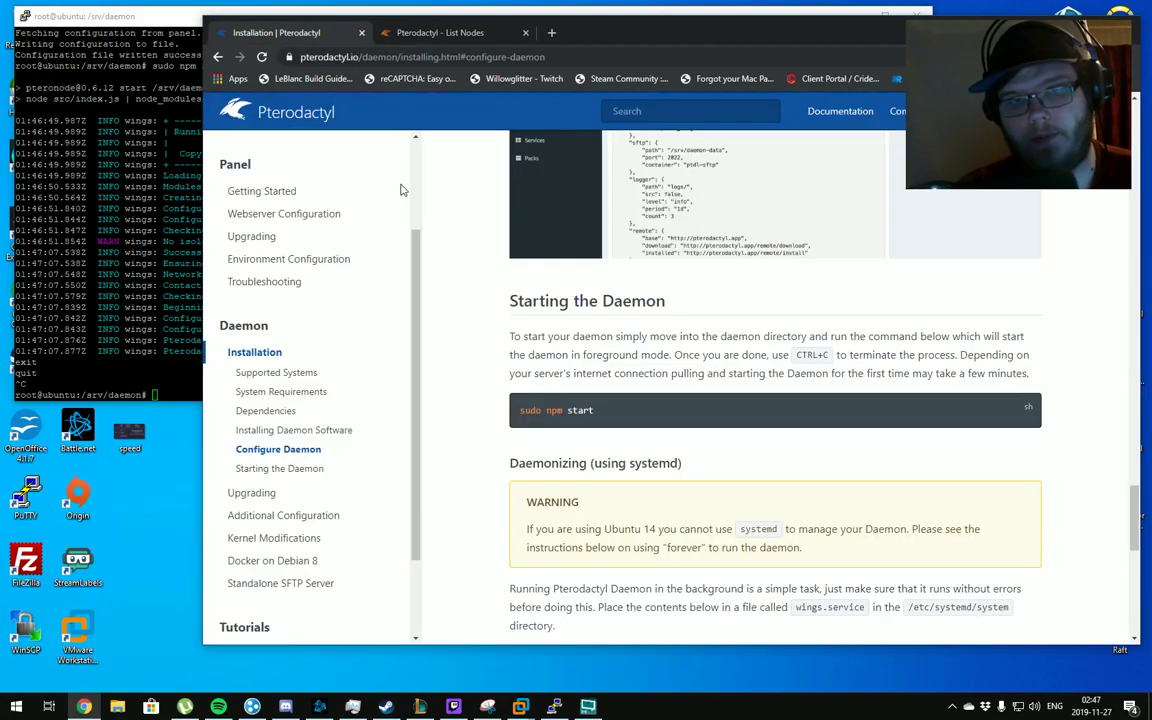
scroll(465, 406, "down", 2)
scroll(463, 406, "down", 2)
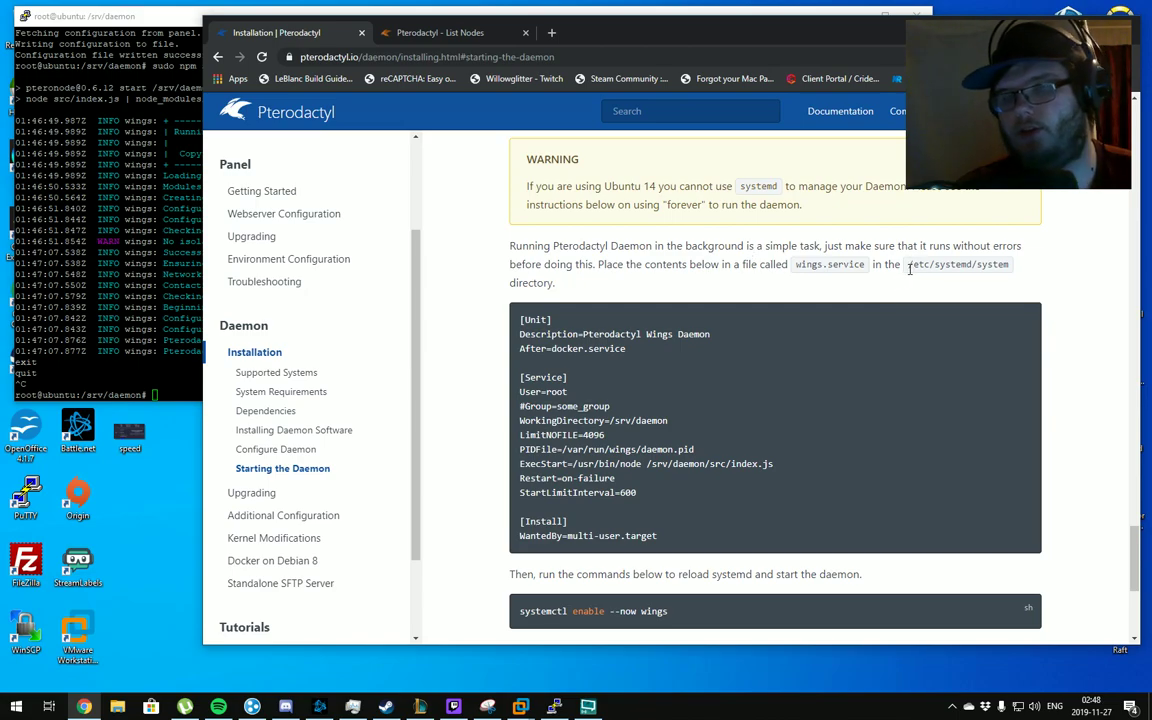
mouse_move(910, 265)
left_mouse_down()
mouse_move(1003, 266)
mouse_move(1010, 280)
mouse_move(907, 266)
left_mouse_up()
left_click(120, 300)
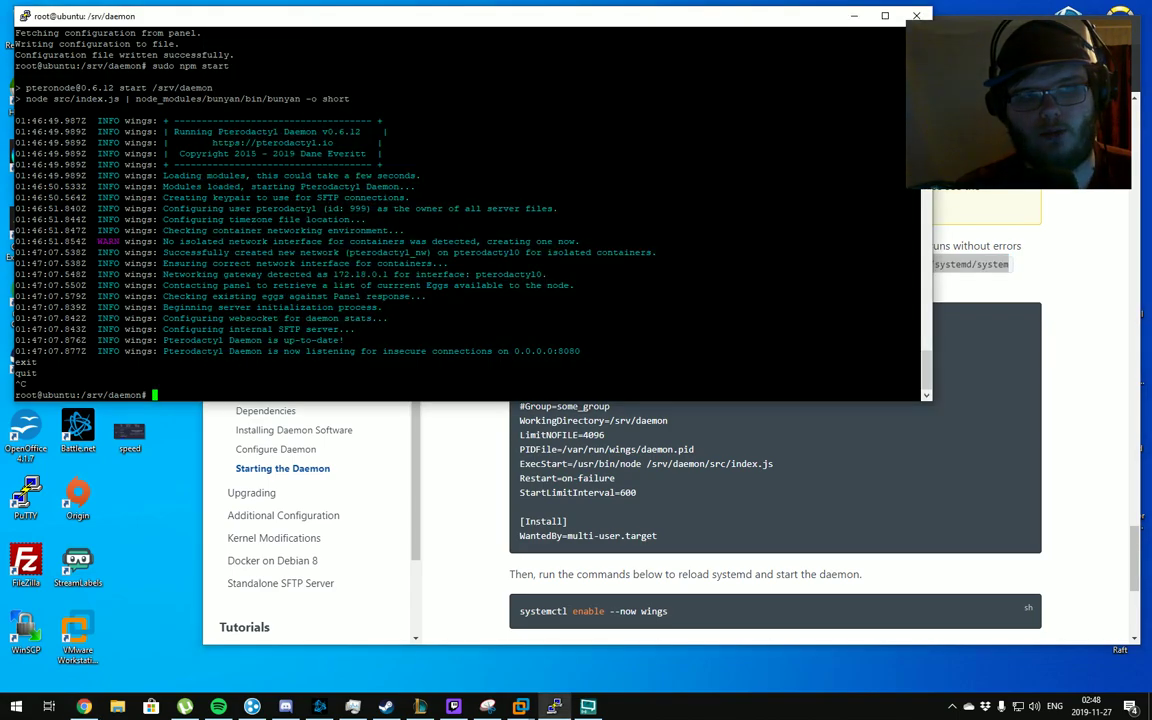
type("cd")
key("shift+Insert")
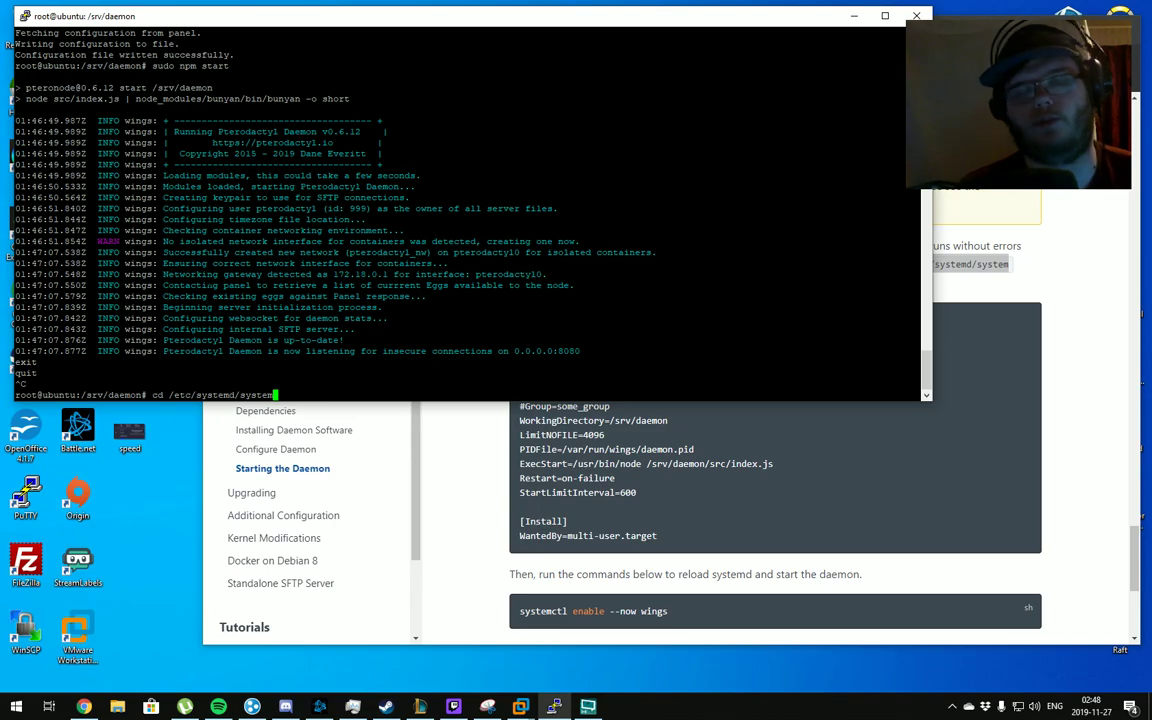
key("Return")
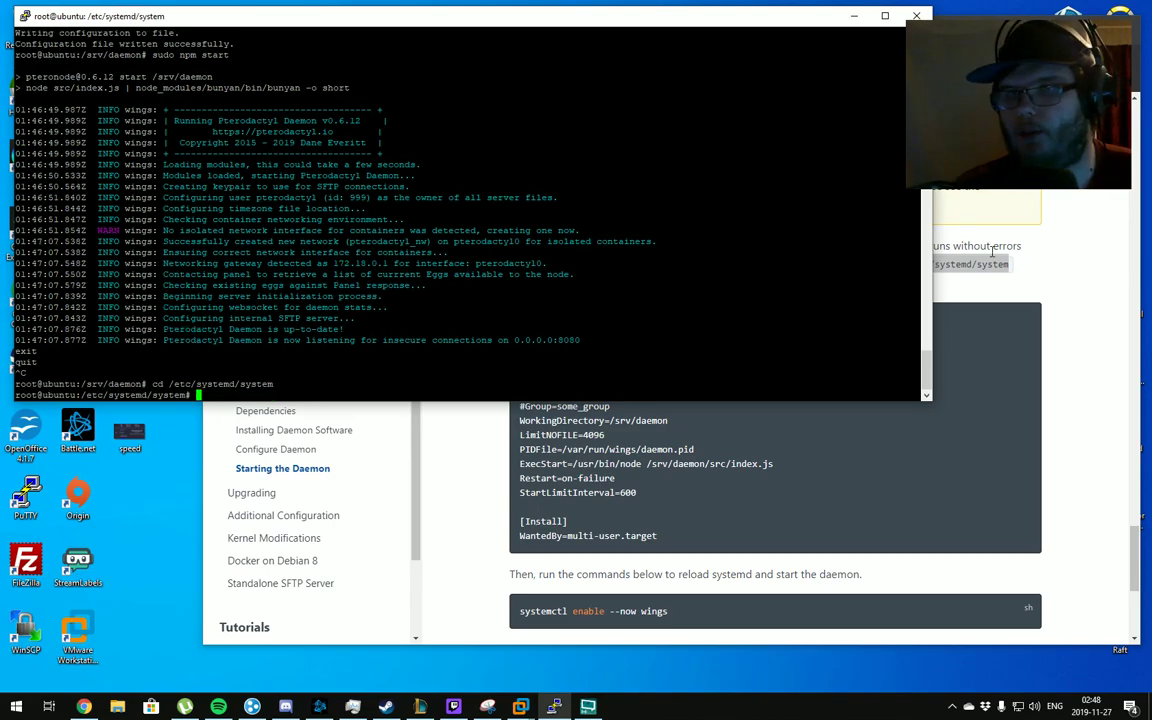
Create wings.service in nano using the file name copied from the docs
left_click(992, 251)
left_click_drag(797, 265, 509, 246)
left_click(862, 265)
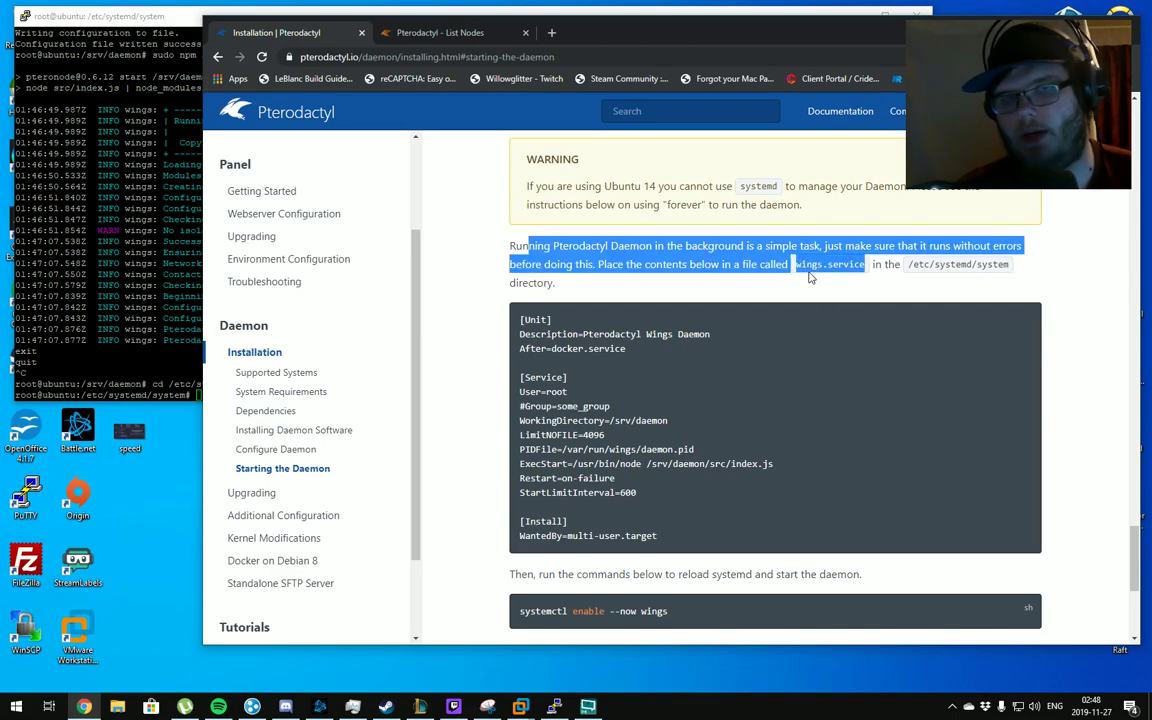
left_click(797, 272)
left_click_drag(797, 266, 865, 266)
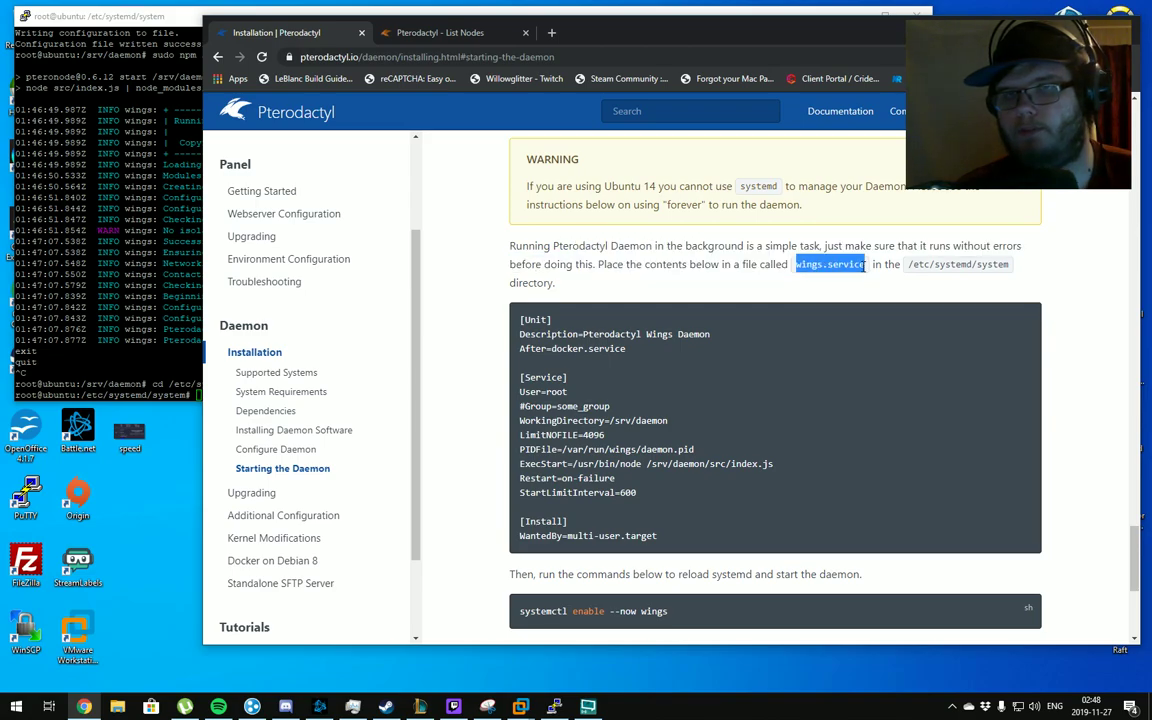
left_click(150, 345)
type("c")
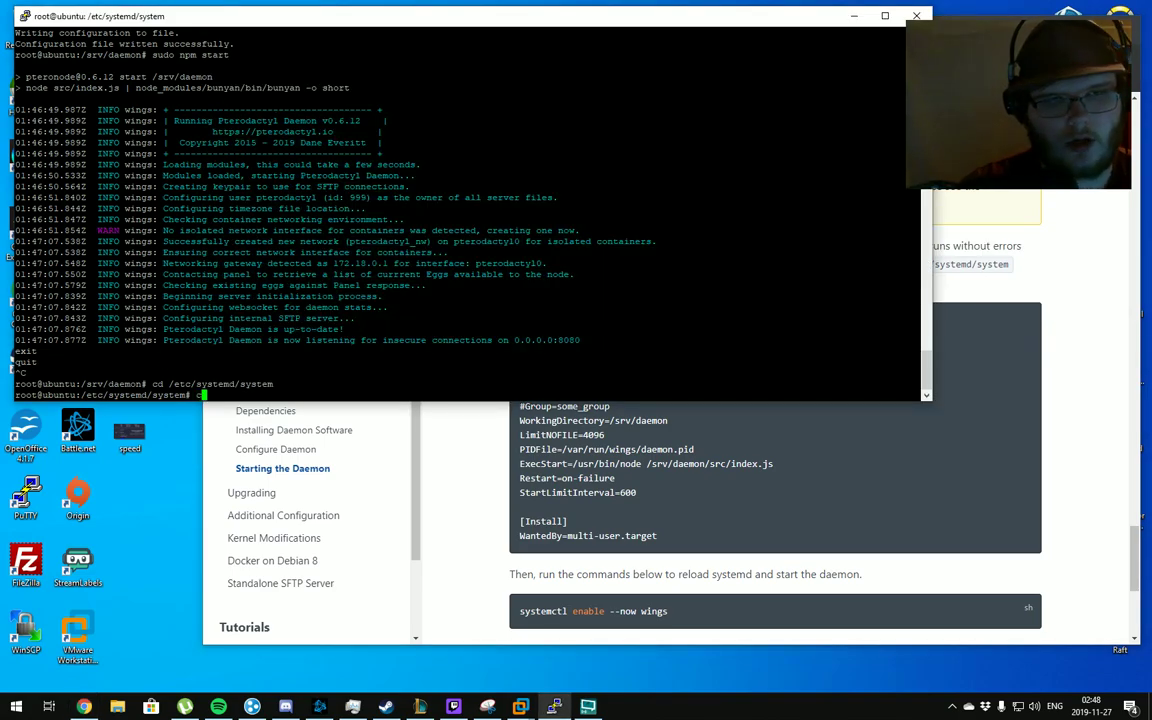
key("BackSpace")
type("nano")
key("shift+Insert")
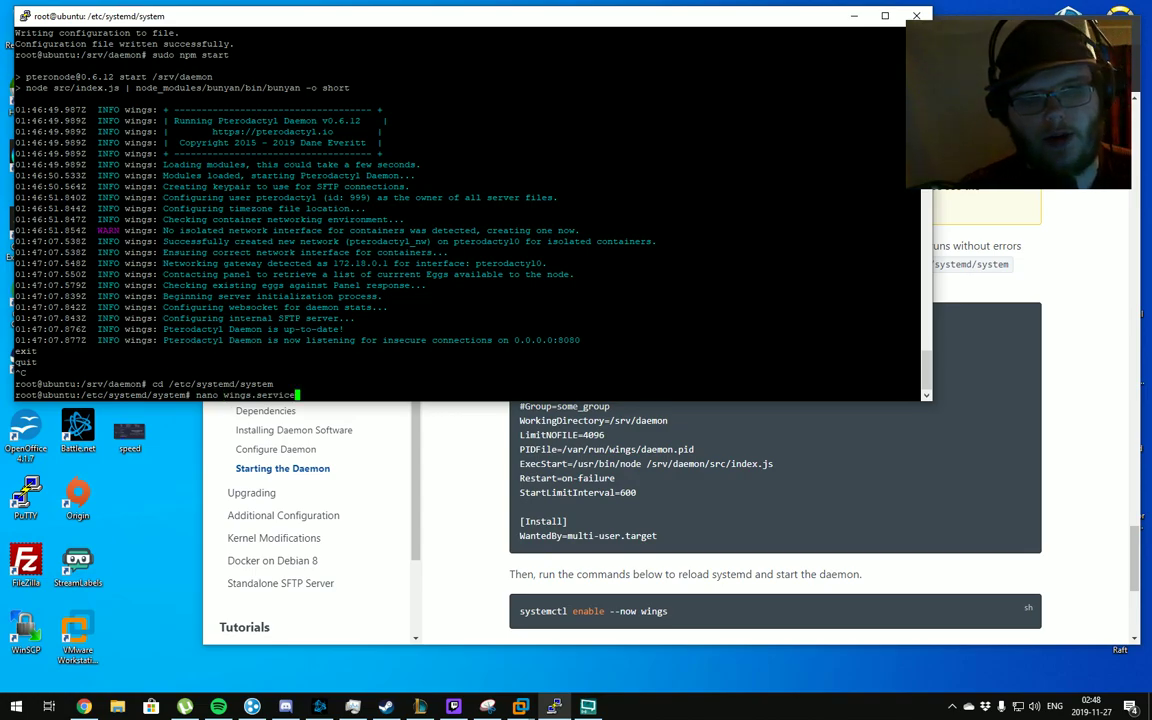
key("Return")
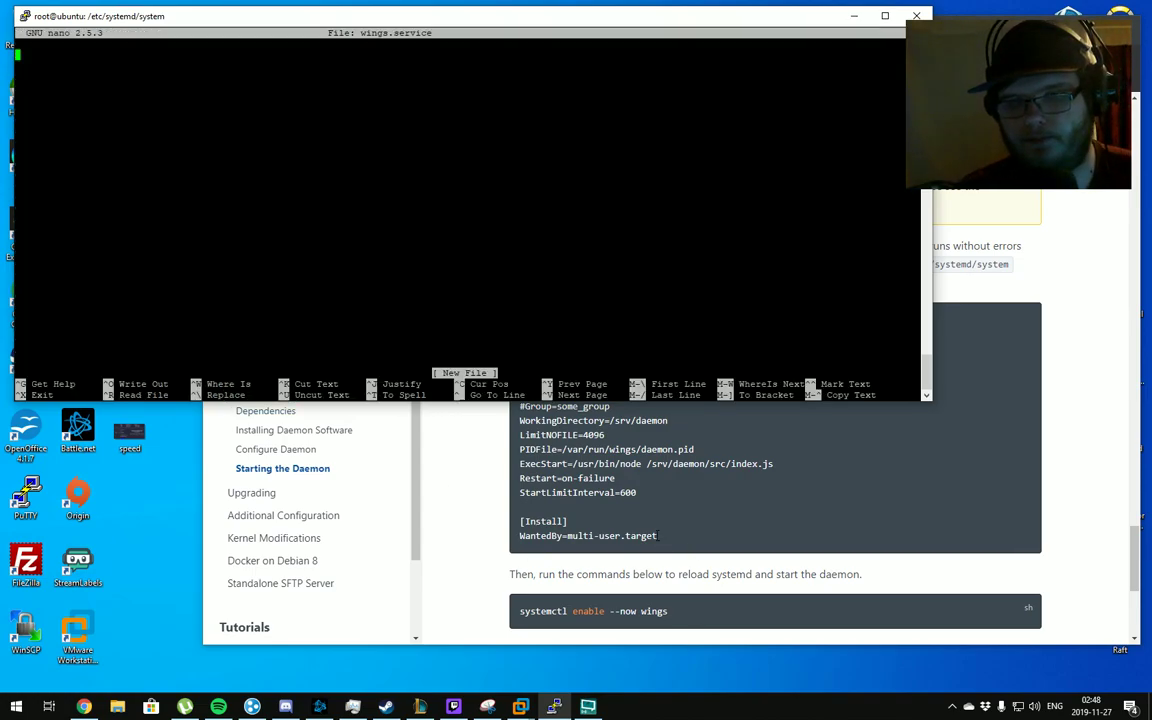
Paste the documented Wings unit text into wings.service and save it
left_click_drag(658, 536, 520, 318)
key("ctrl+c")
key("alt+Tab")
key("shift+Insert")
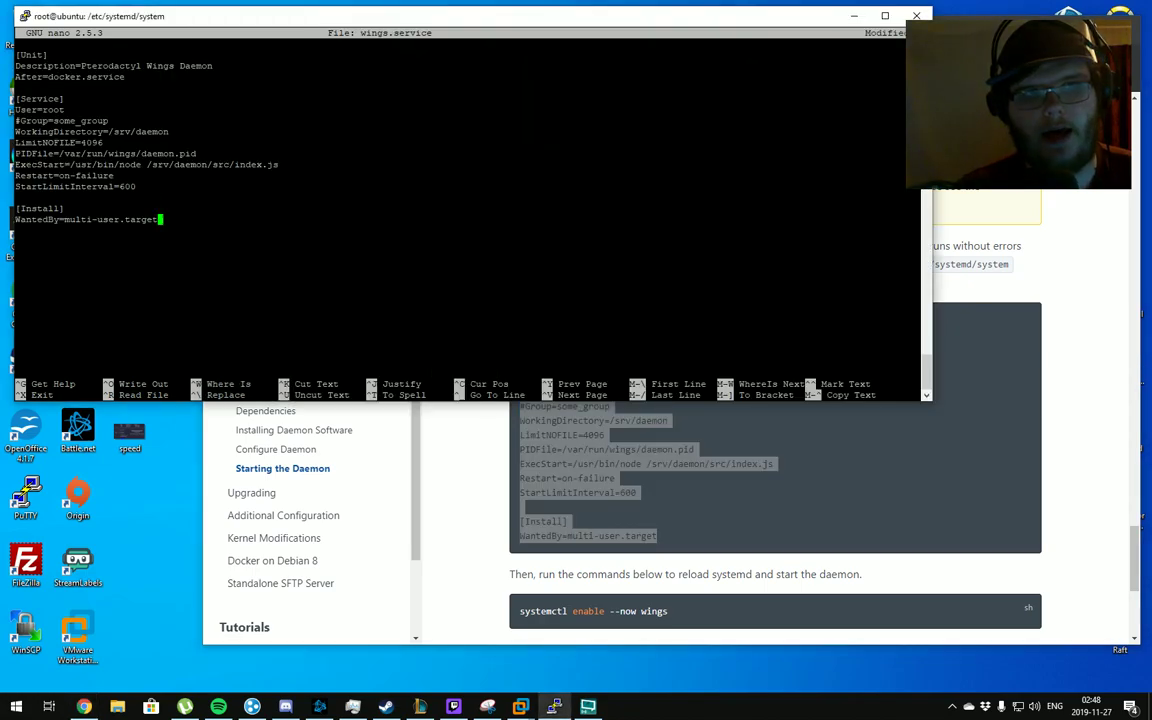
key("ctrl+x")
key("y")
key("Return")
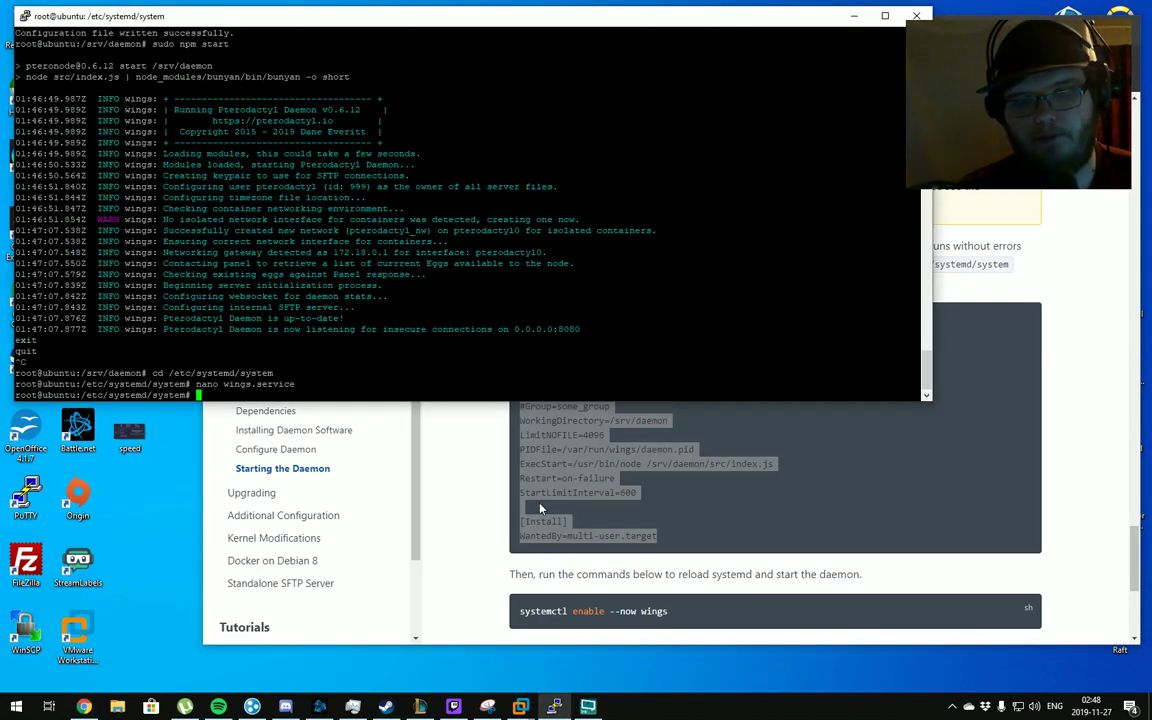
left_click(478, 571)
scroll(478, 571, "down", 3)
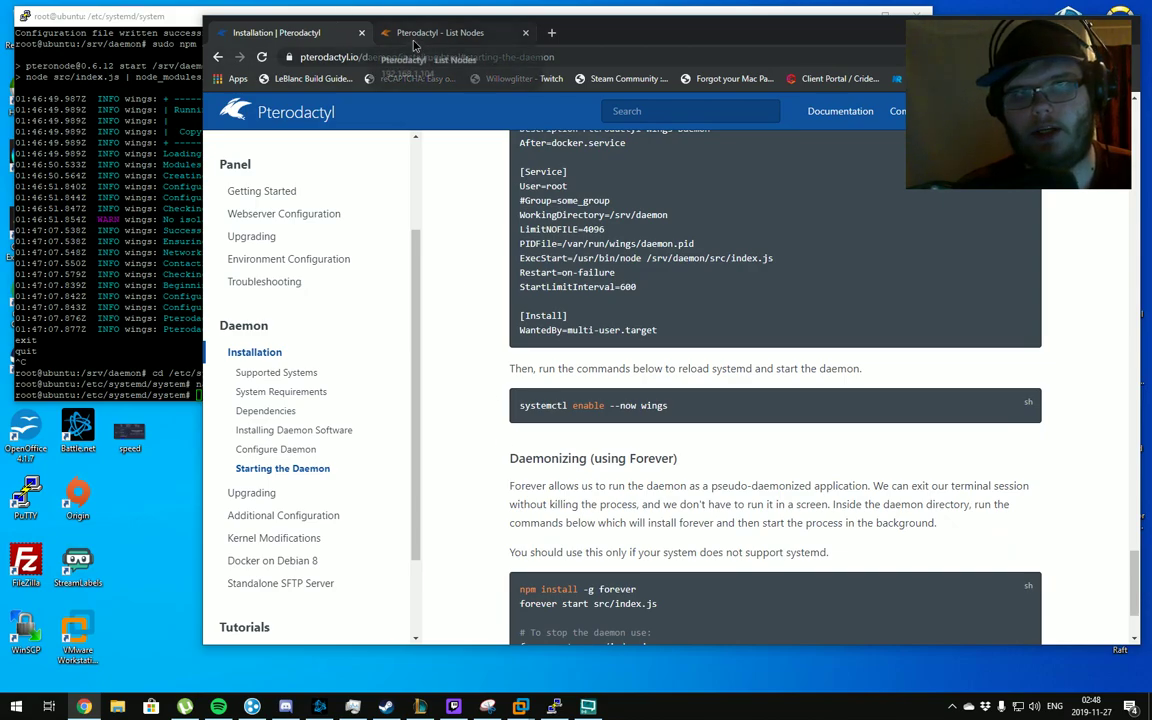
left_click(415, 42)
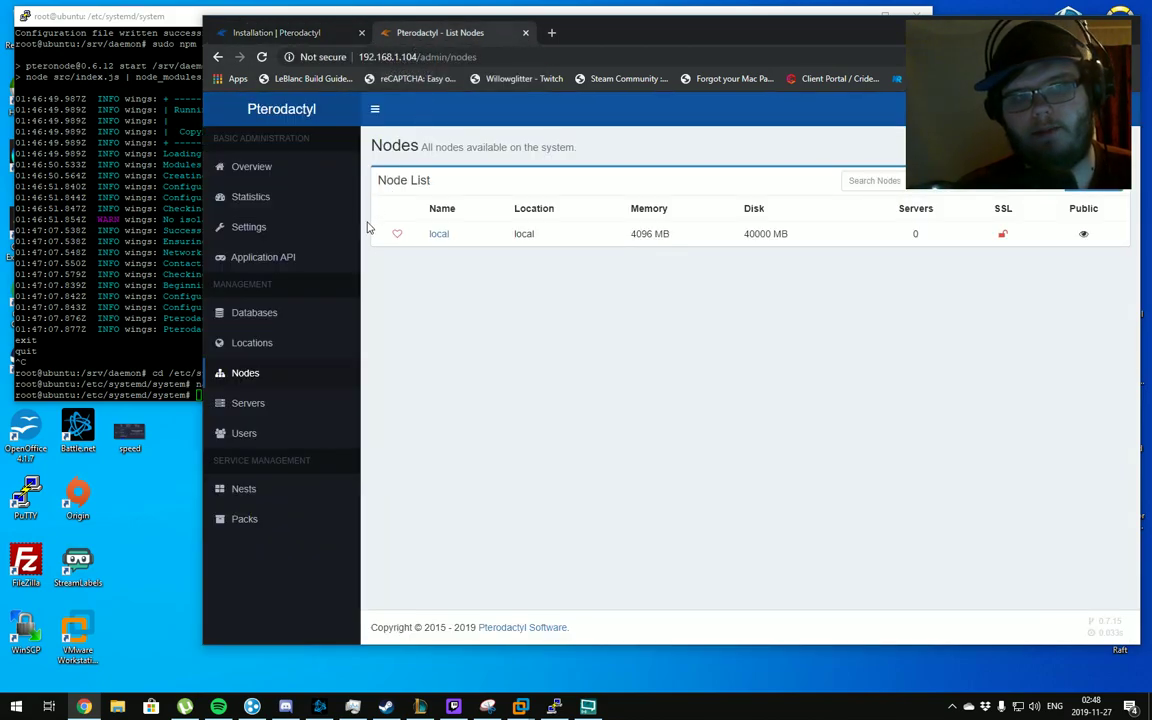
Run 'systemctl enable --now wings' from the docs and confirm the local node is online
left_click(332, 40)
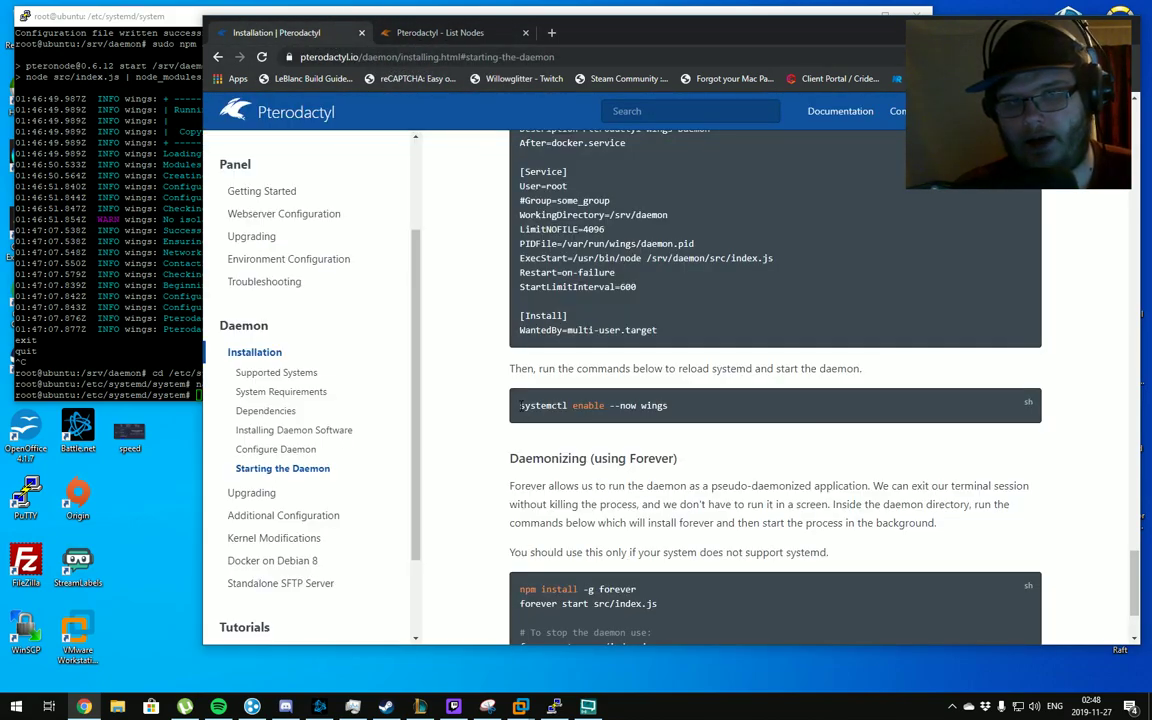
left_click_drag(520, 405, 670, 414)
key("ctrl+c")
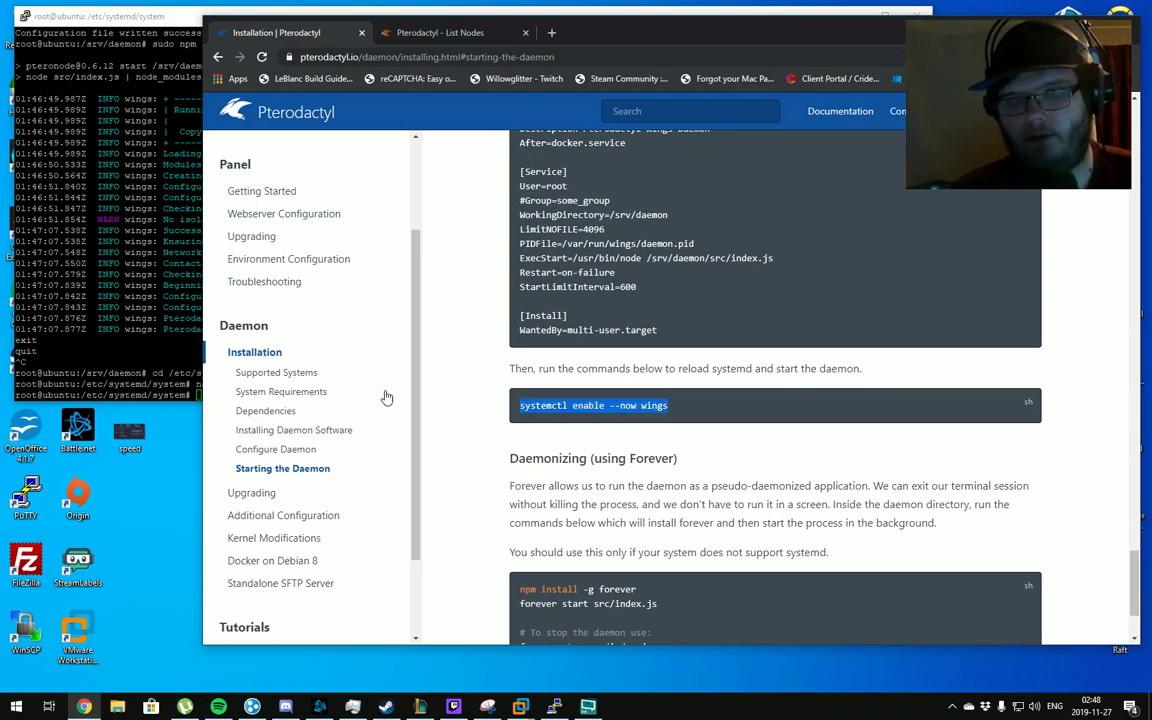
key("alt+Tab")
right_click(343, 351)
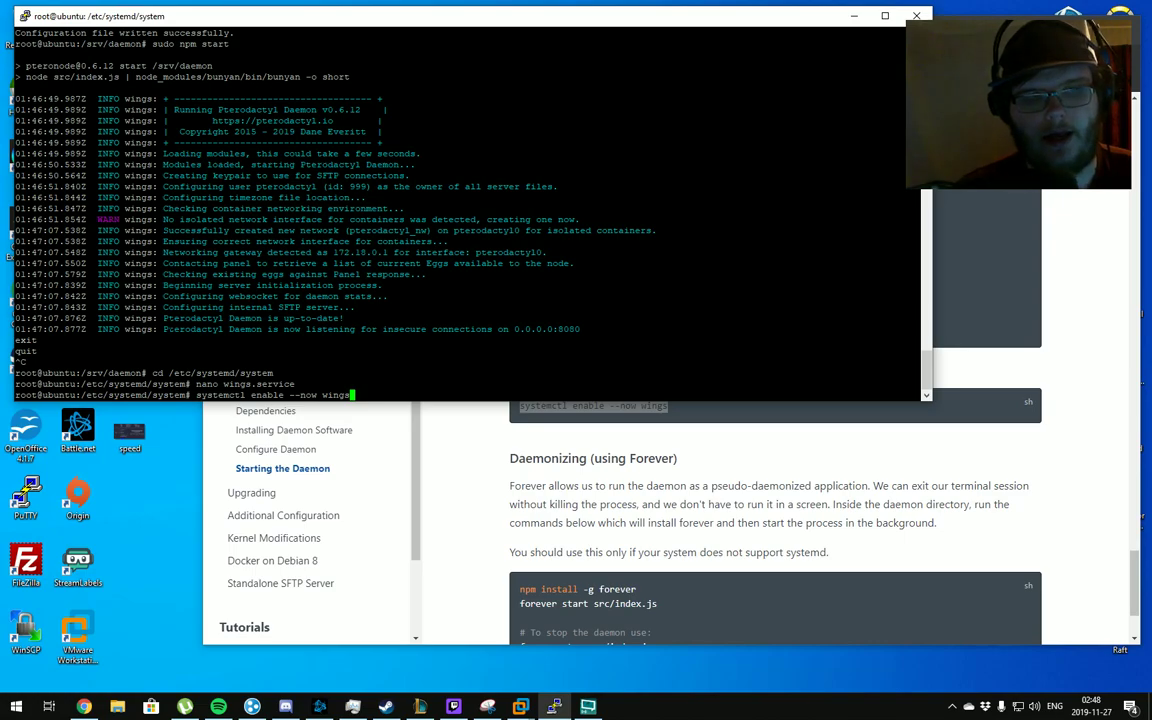
key("Return")
left_click(444, 452)
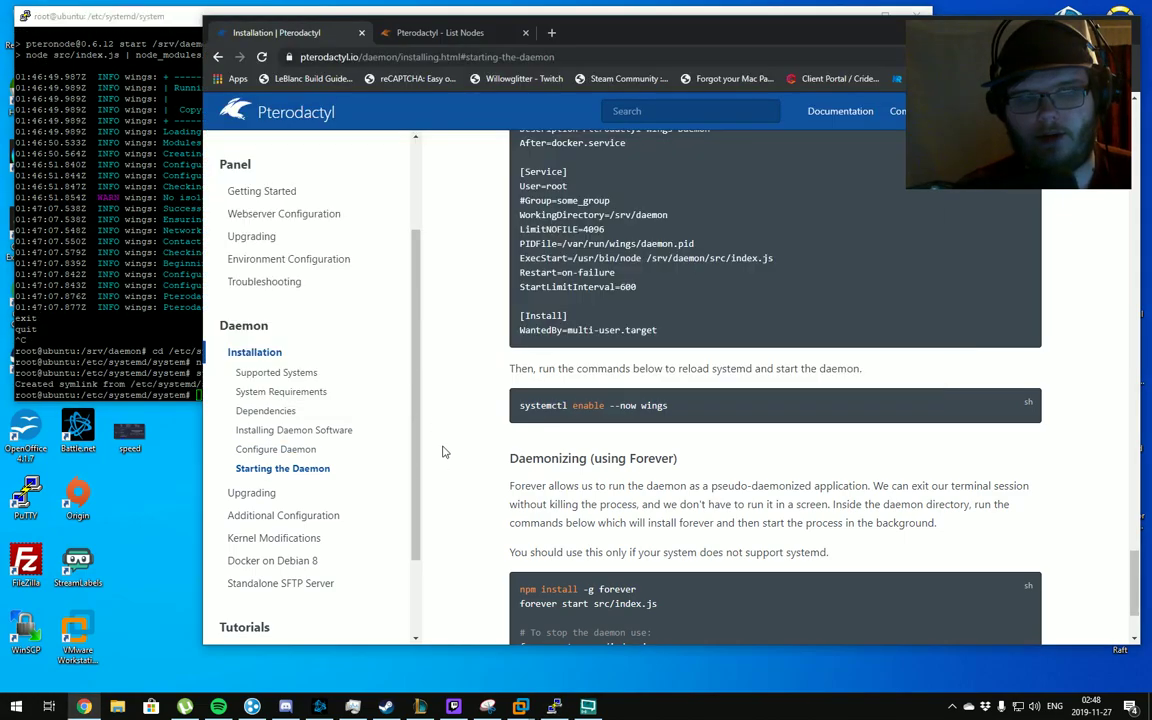
left_click(380, 37)
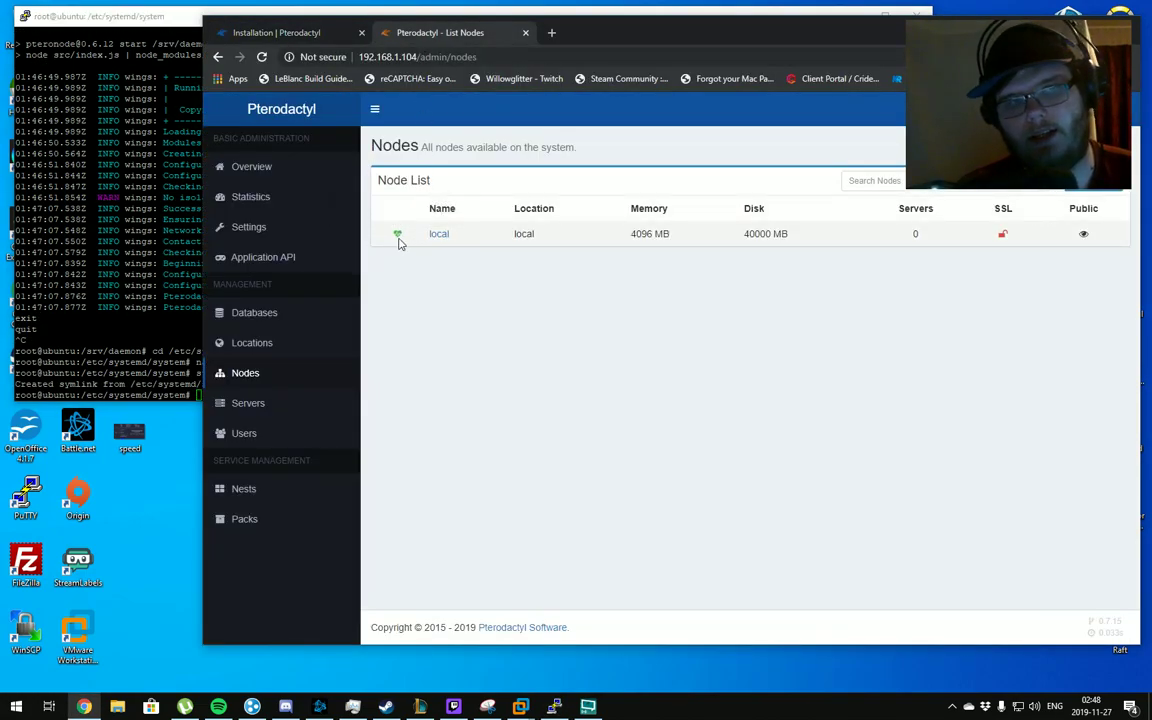
Review the daemon installation docs again, highlighting the word Forever in a heading
left_click(277, 37)
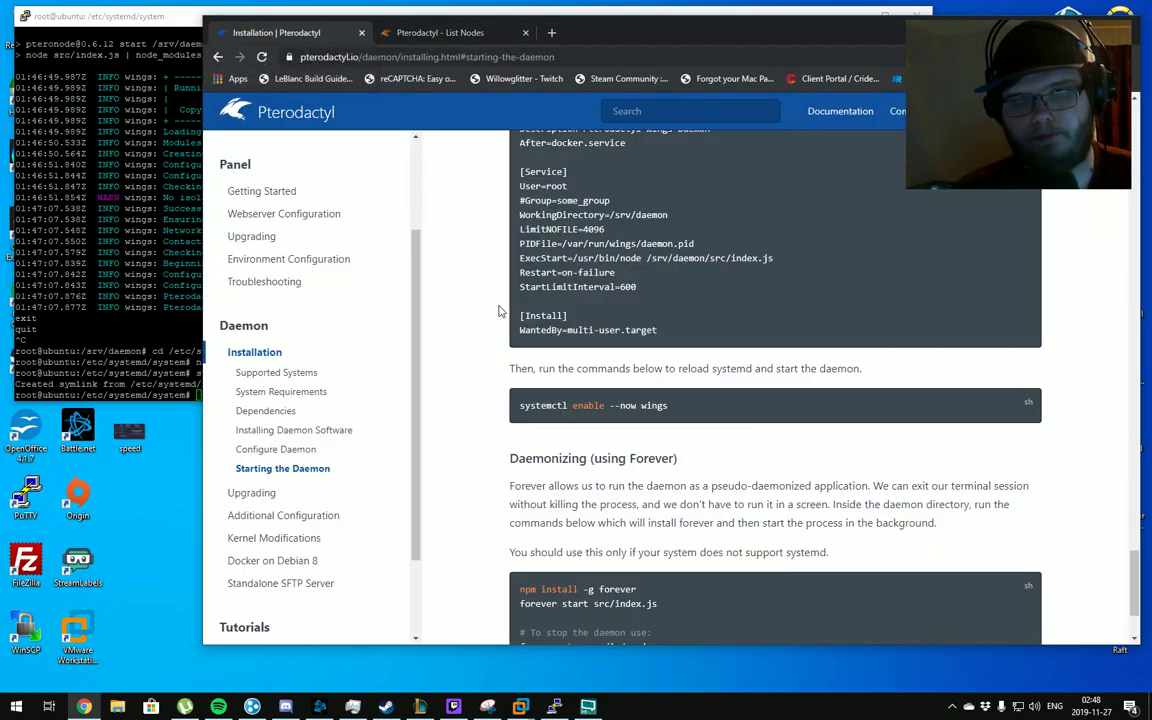
scroll(500, 311, "down", 3)
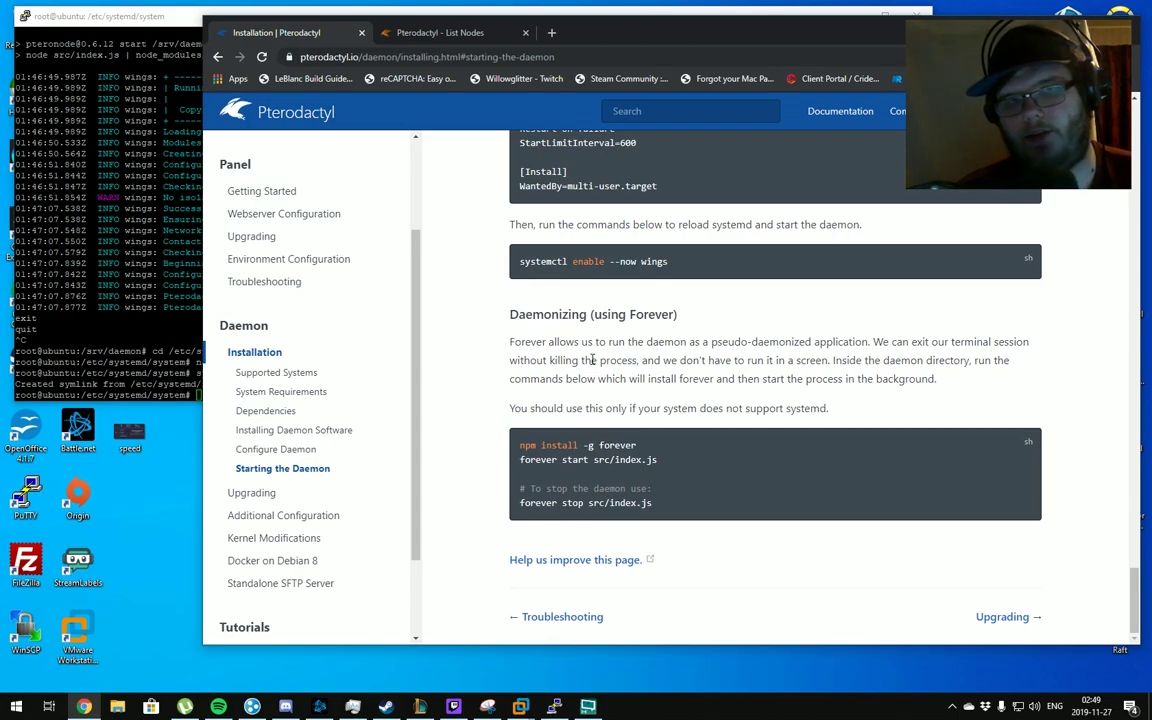
double_click(652, 314)
left_click(657, 318)
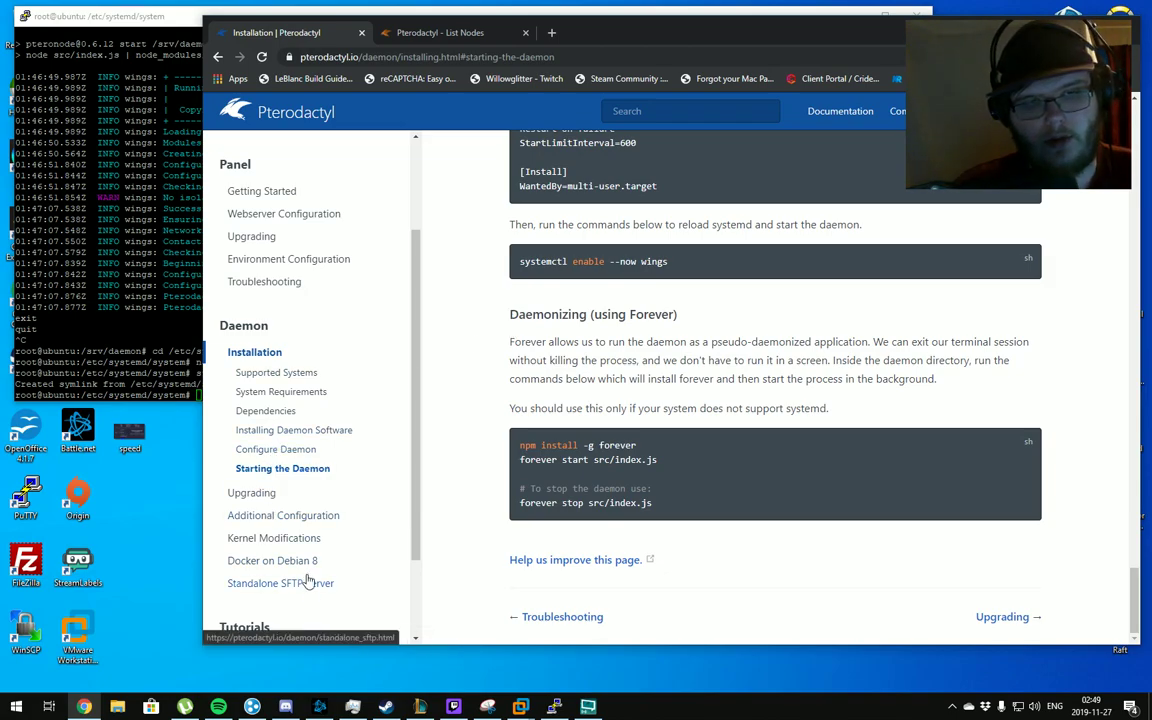
scroll(581, 266, "up", 1)
scroll(647, 301, "down", 1)
scroll(647, 301, "up", 8)
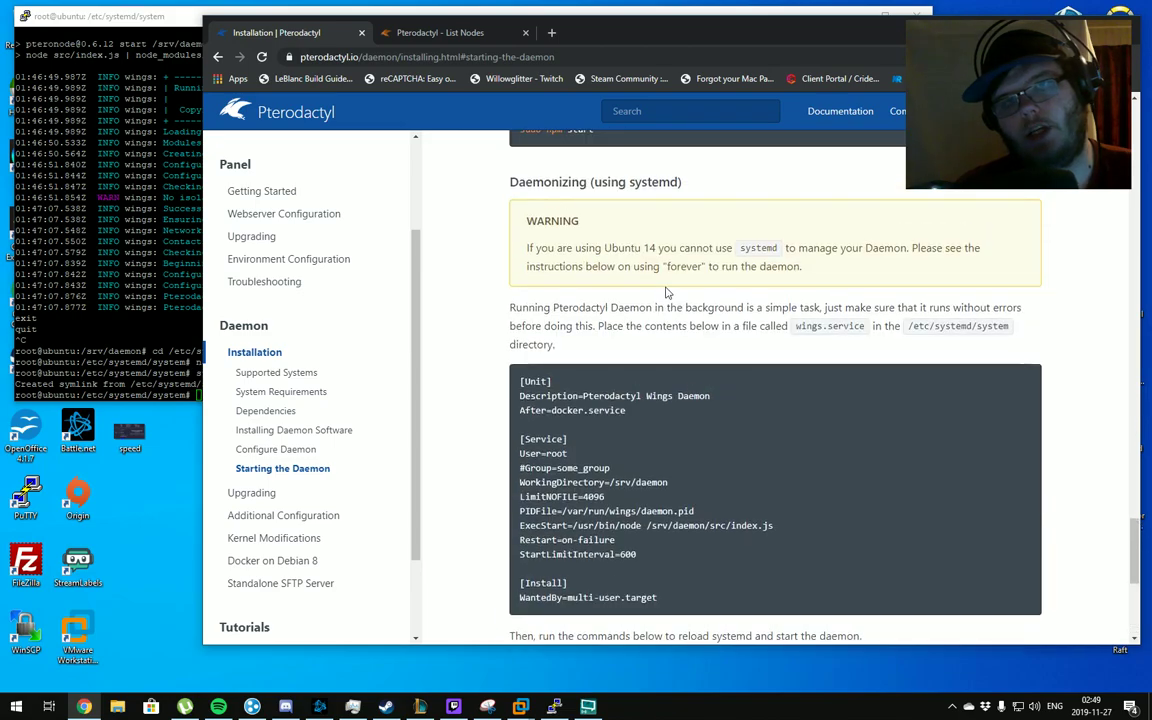
Return to the Pterodactyl panel tab and maximize the Chrome window
left_click(441, 31)
double_click(598, 44)
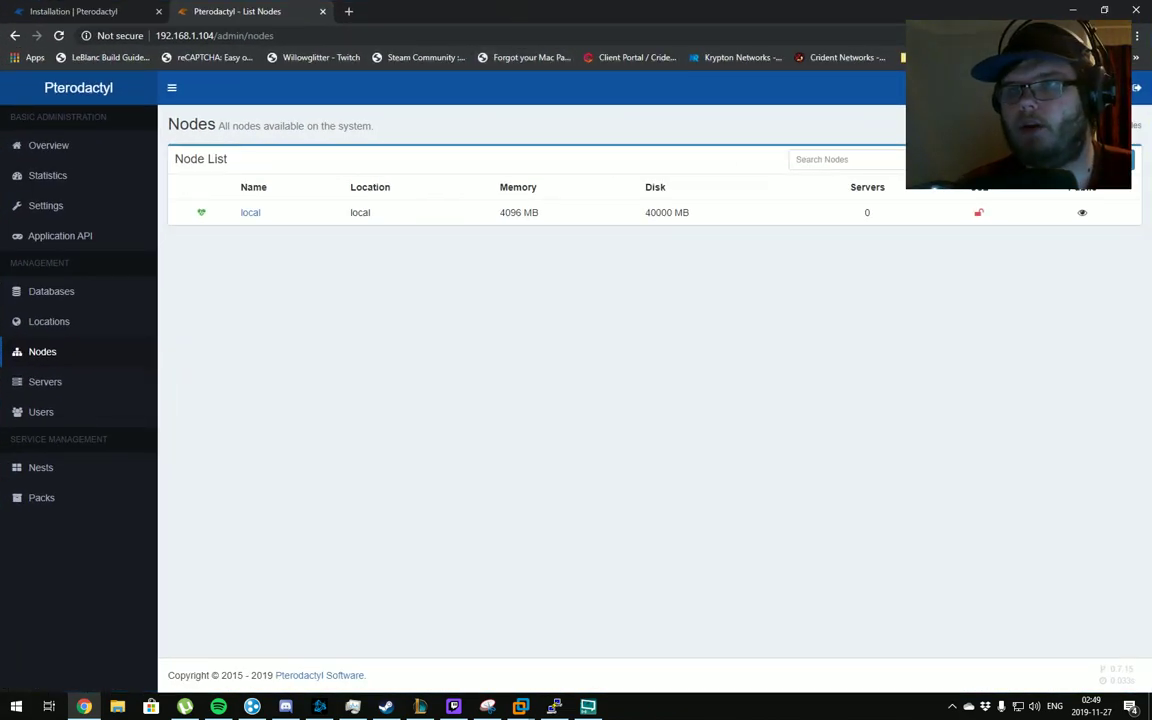
left_click(1136, 87)
double_click(512, 10)
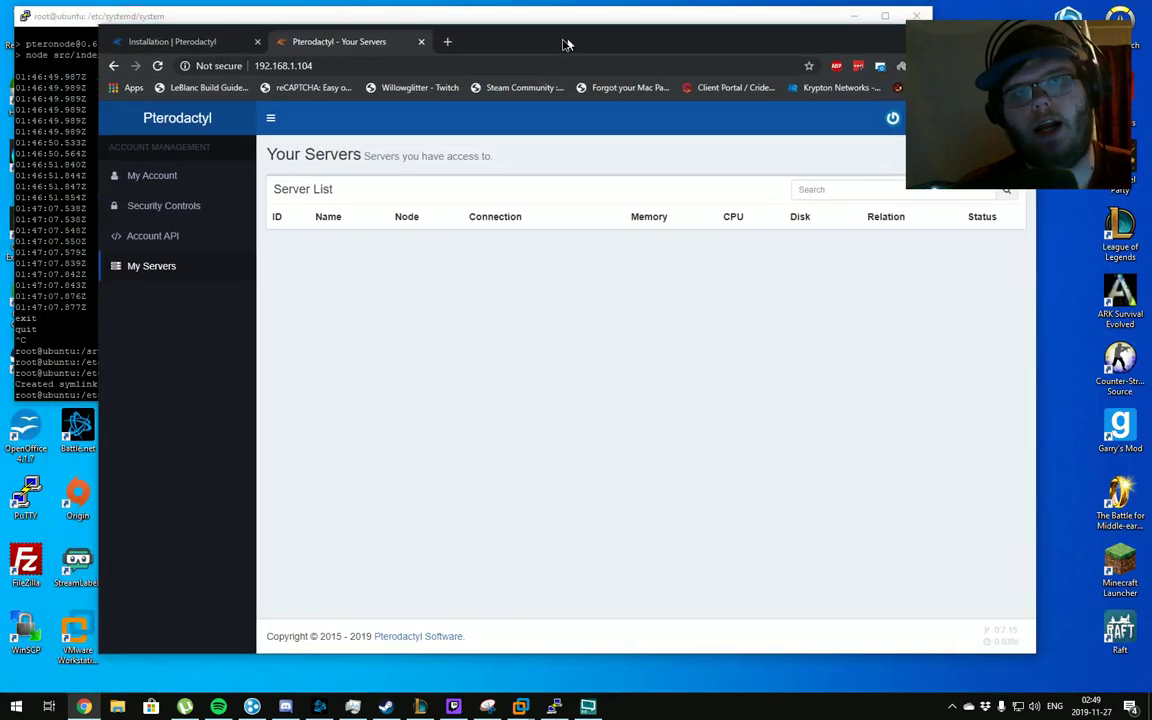
left_click_drag(565, 44, 535, 33)
double_click(535, 33)
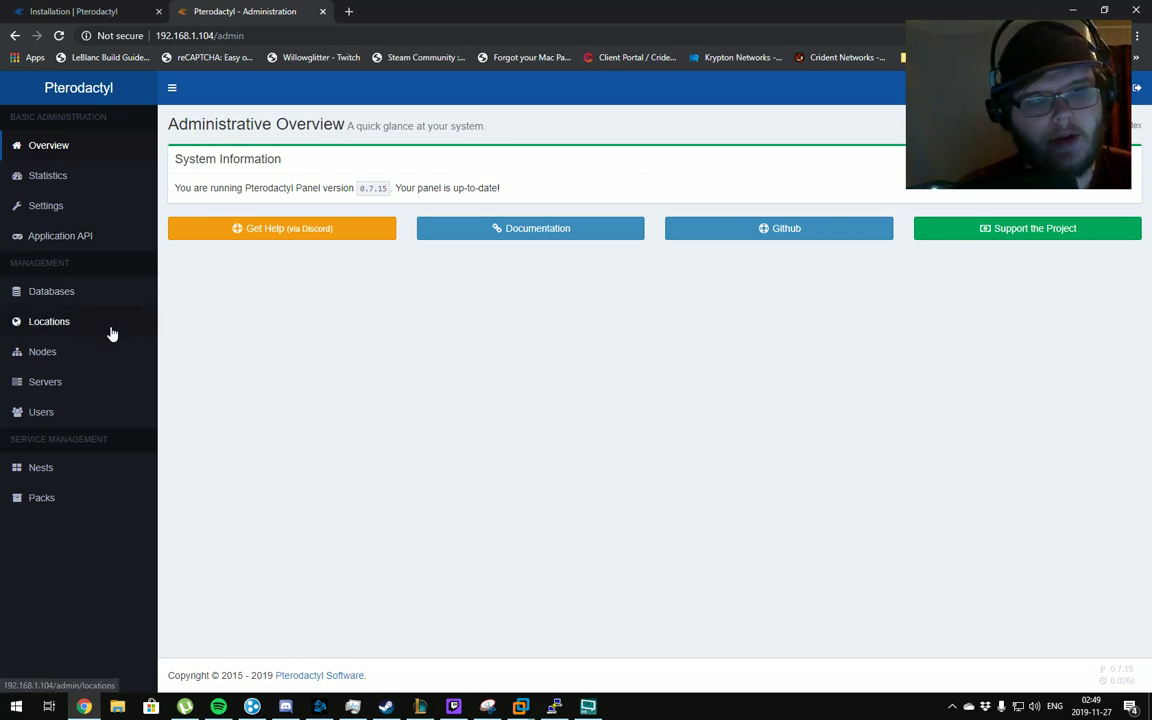
Start a new database host named local at 127.0.0.1 port 3306, username pterodactyluser, with its password
left_click(78, 290)
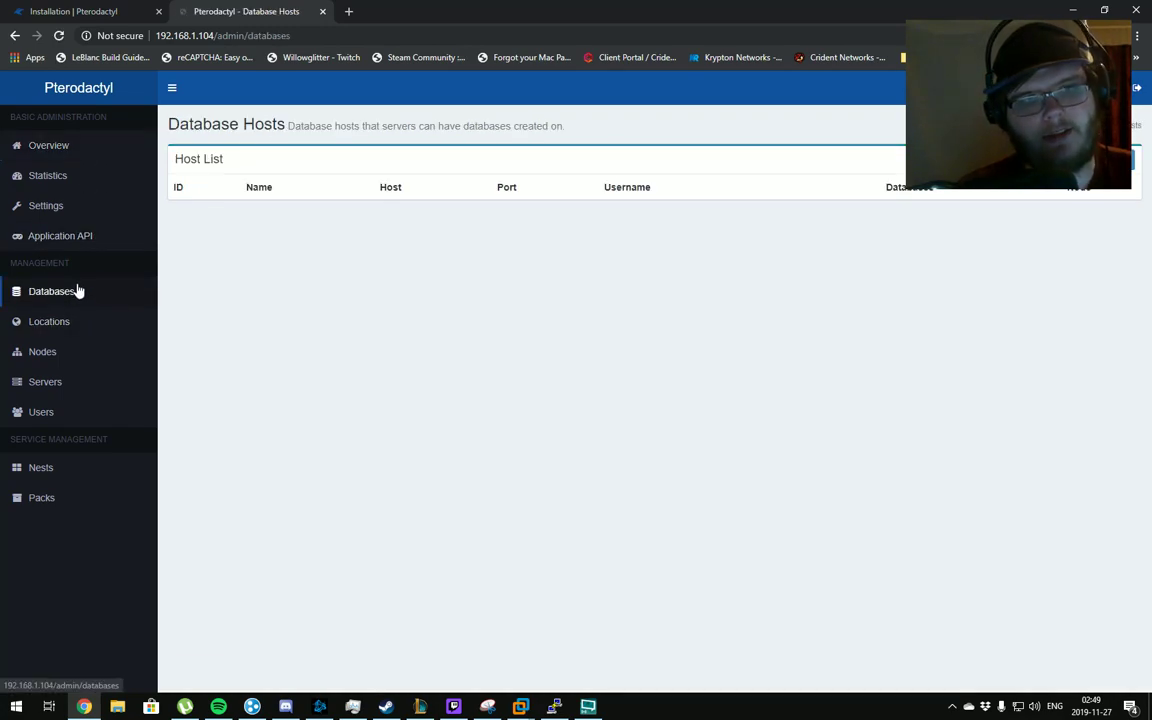
left_click(1117, 159)
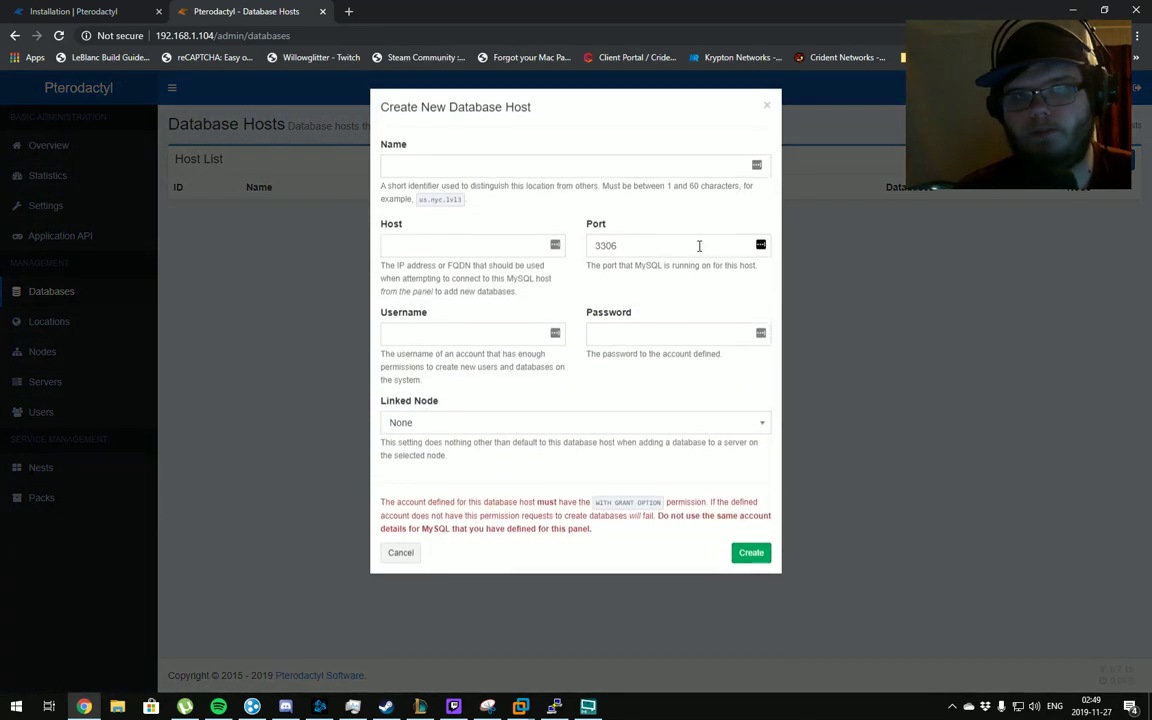
left_click(471, 168)
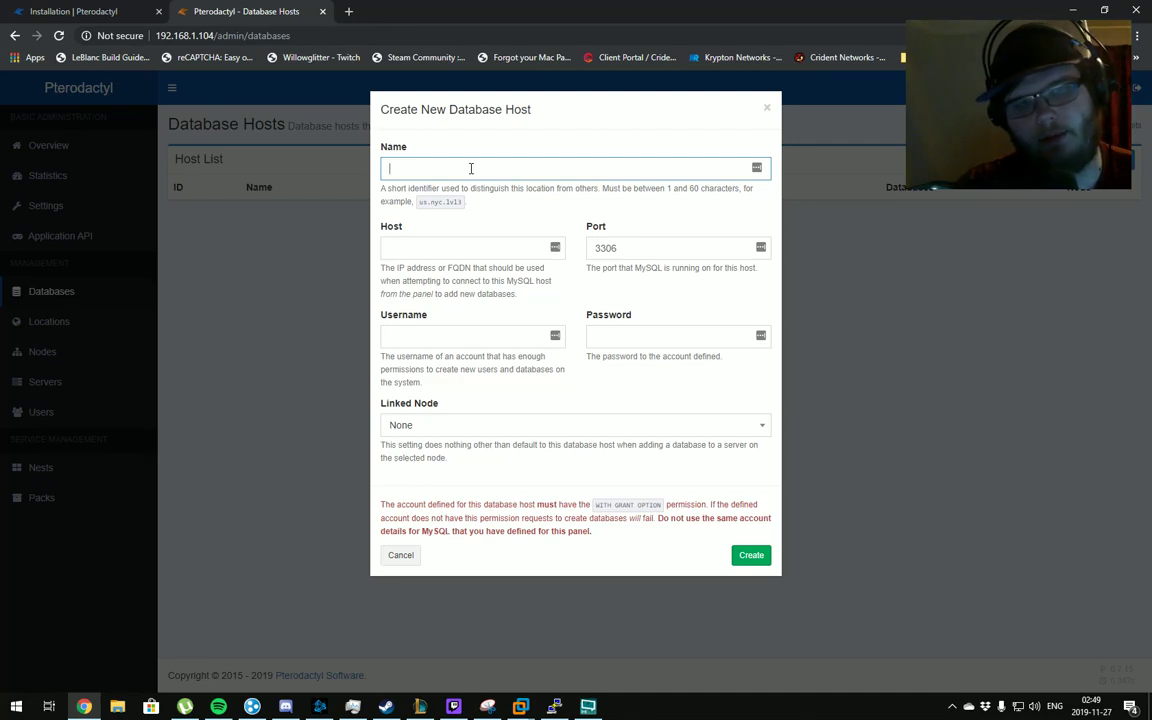
type("loca")
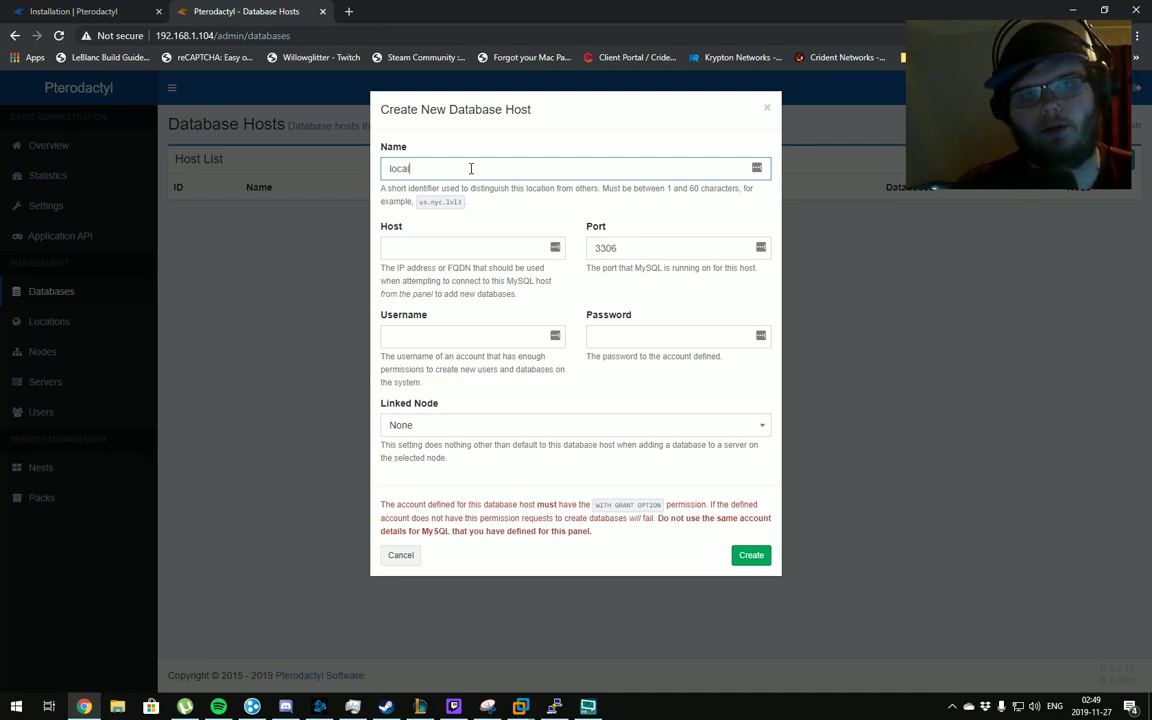
type("l")
key("Tab")
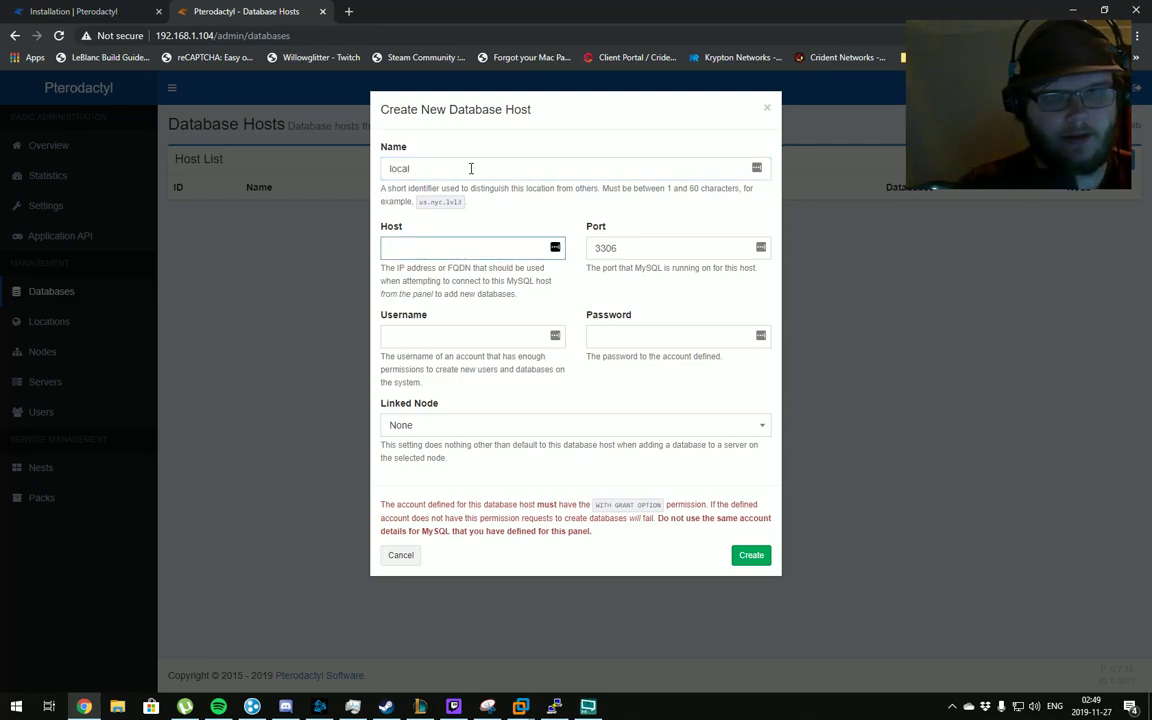
type("127.0.")
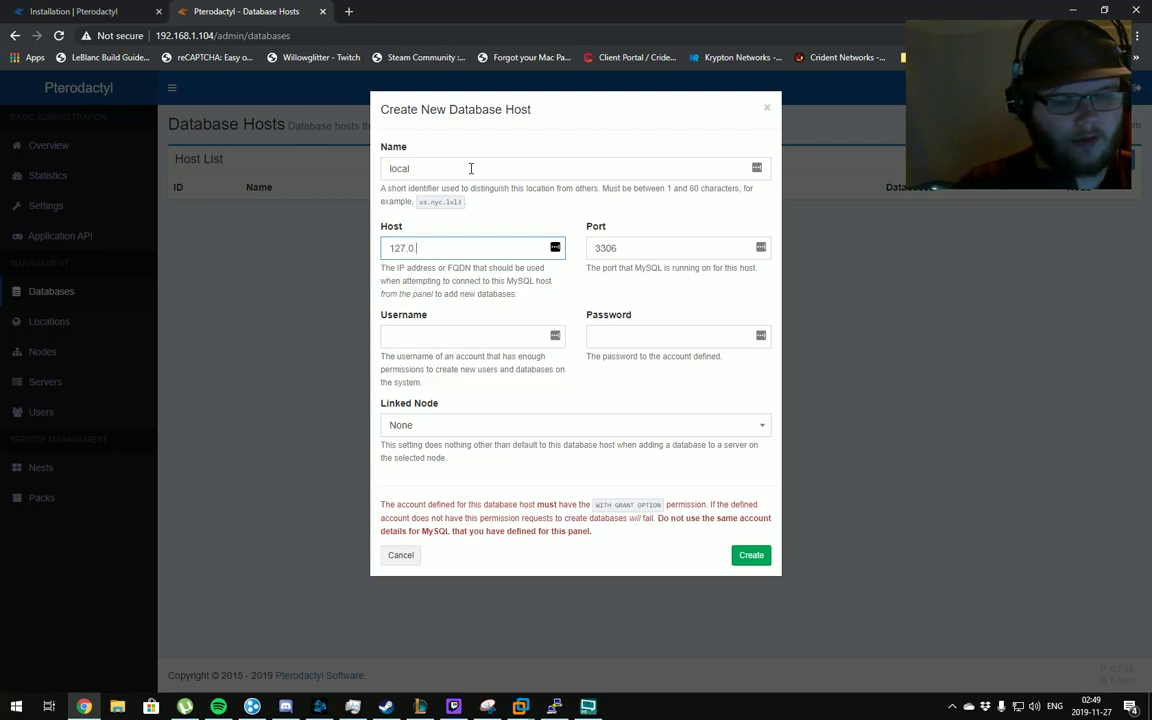
type("0.1")
key("Tab")
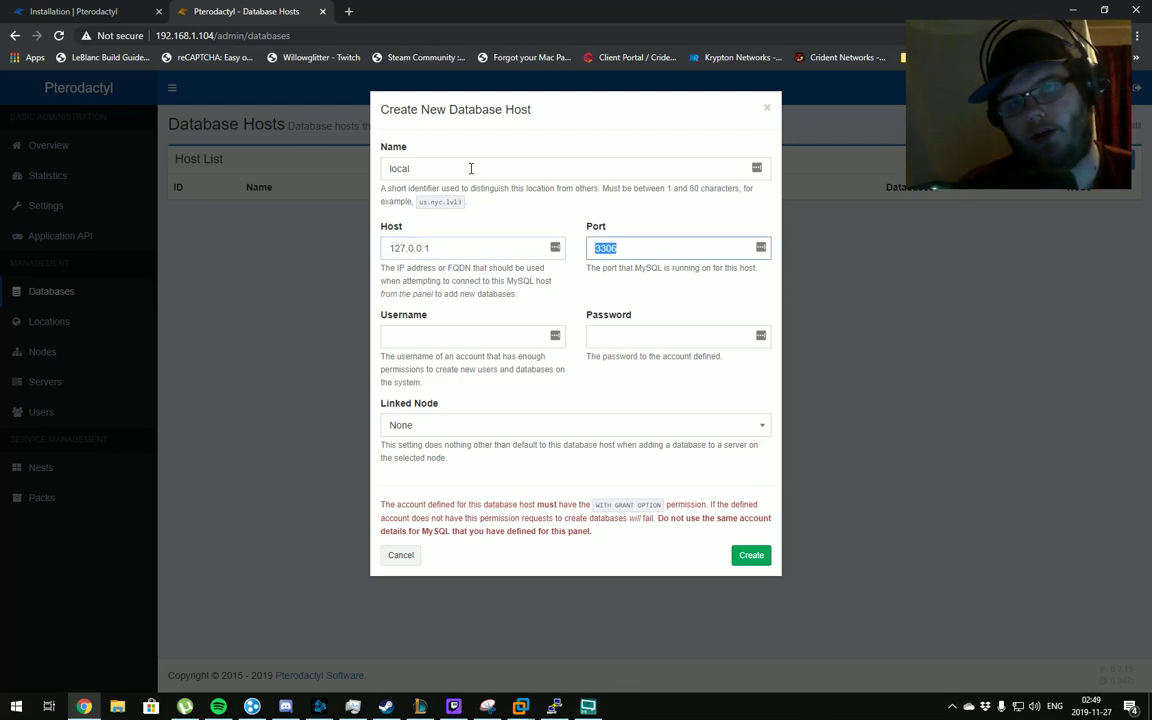
key("Tab")
type("pt")
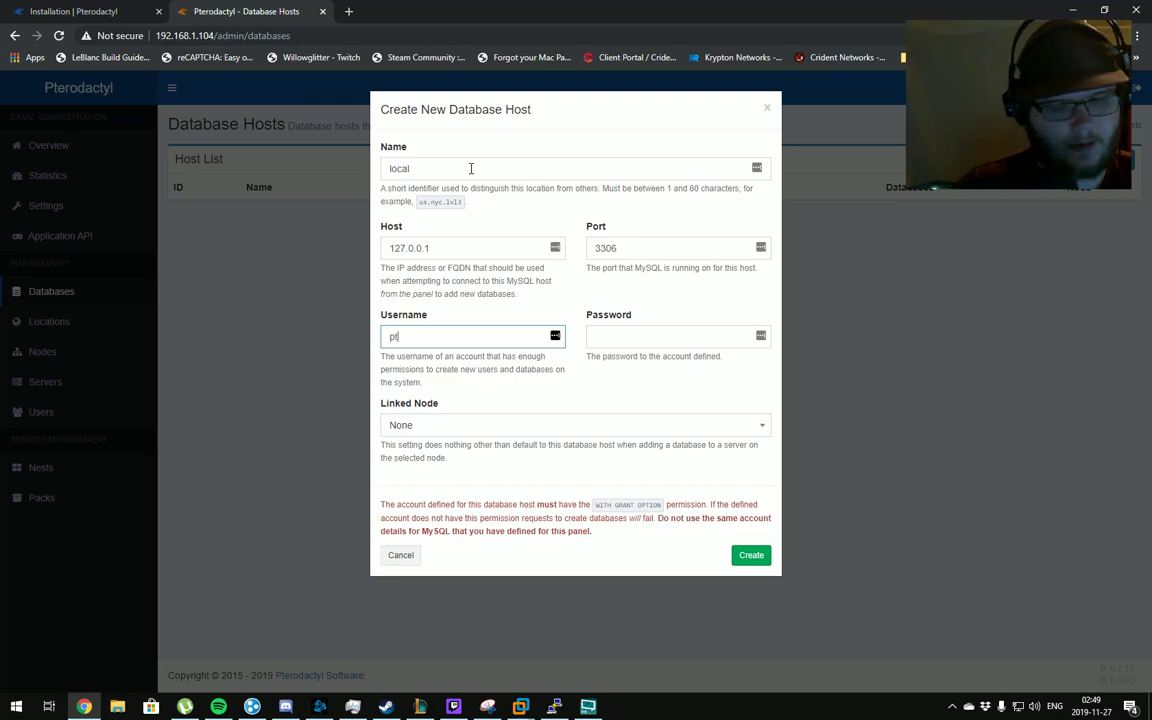
type("erodactyluser")
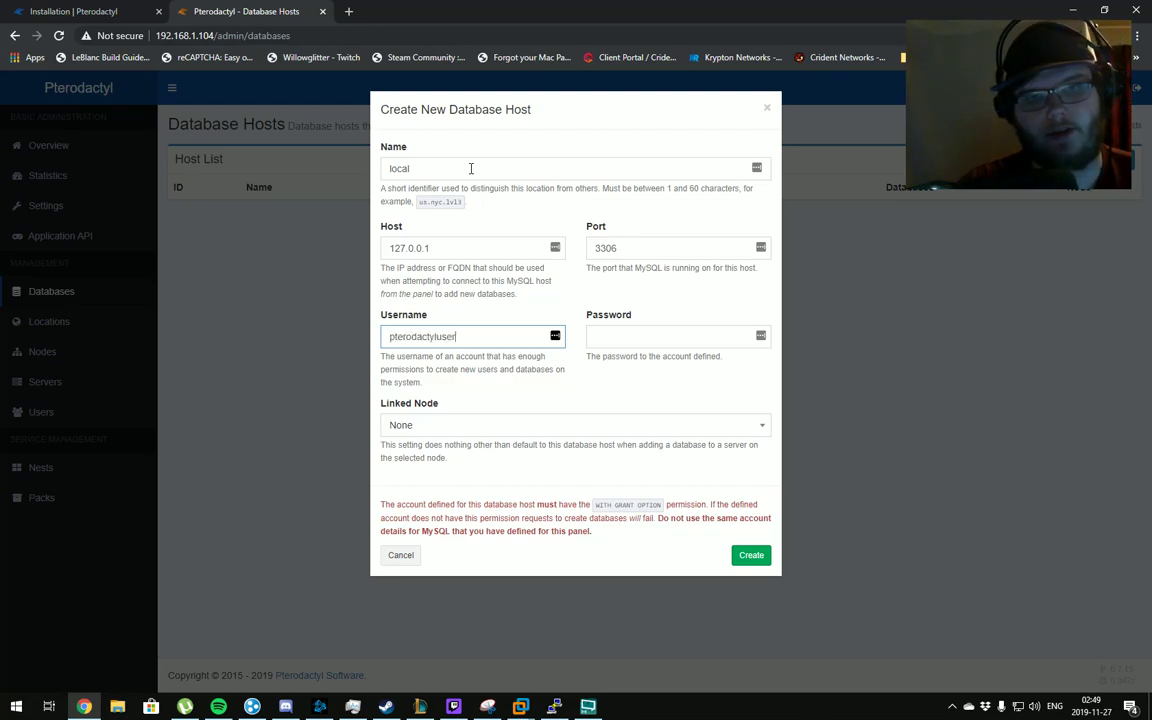
key("ctrl+a")
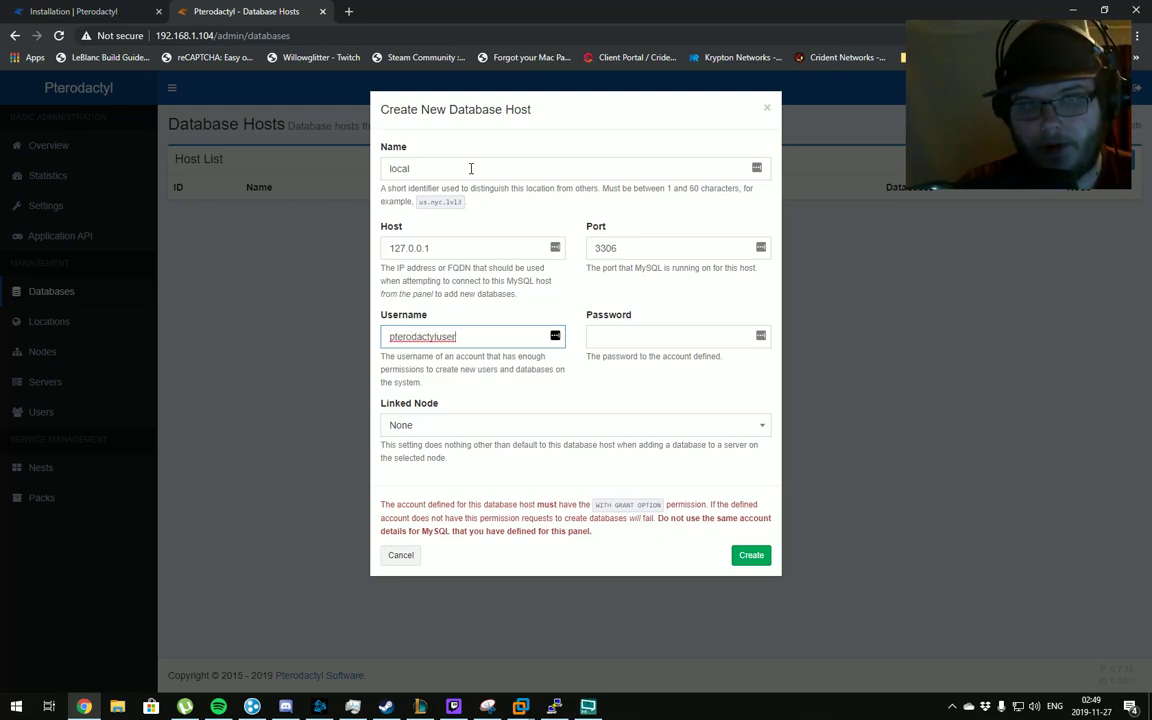
key("Tab")
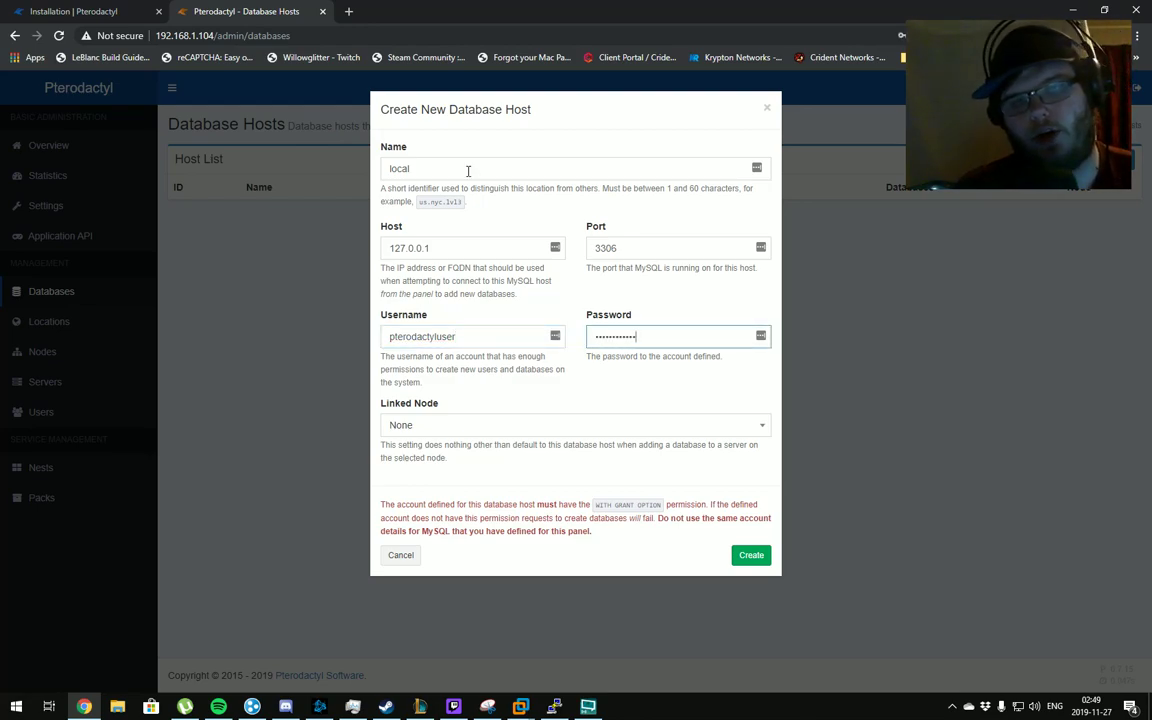
Link the database host to the local node and create it
left_click(452, 425)
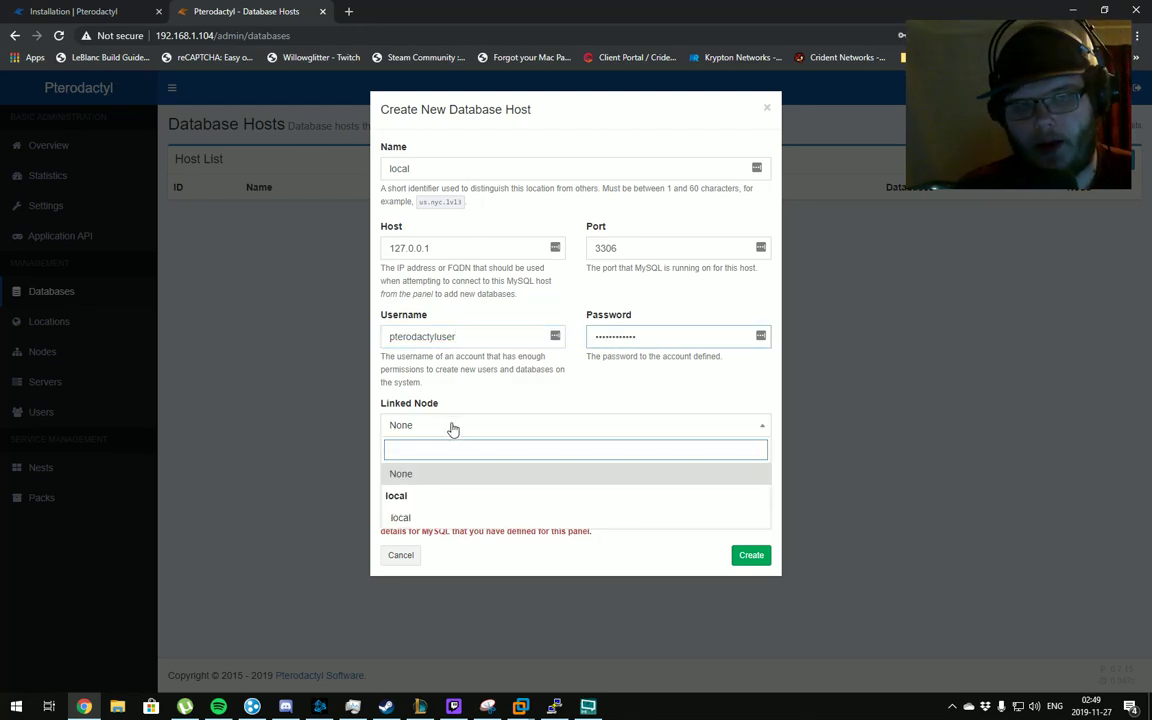
left_click(433, 519)
left_click(753, 555)
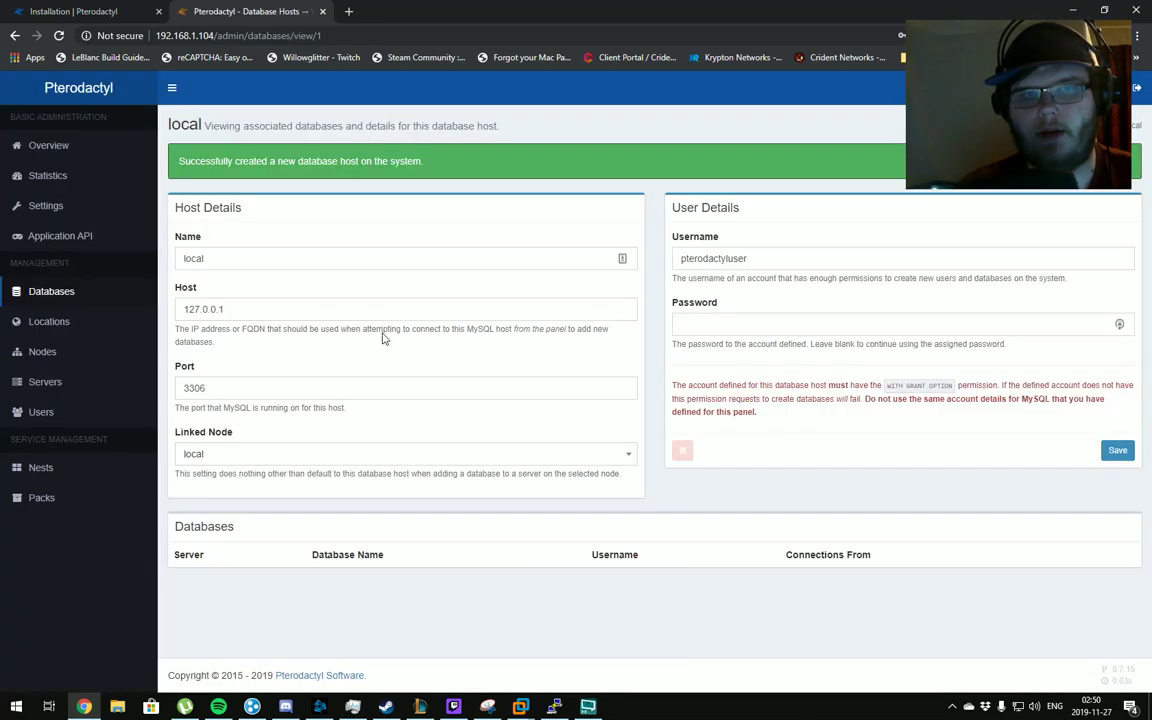
Go to the admin Servers list, which is currently empty
triple_click(870, 400)
left_click(861, 401)
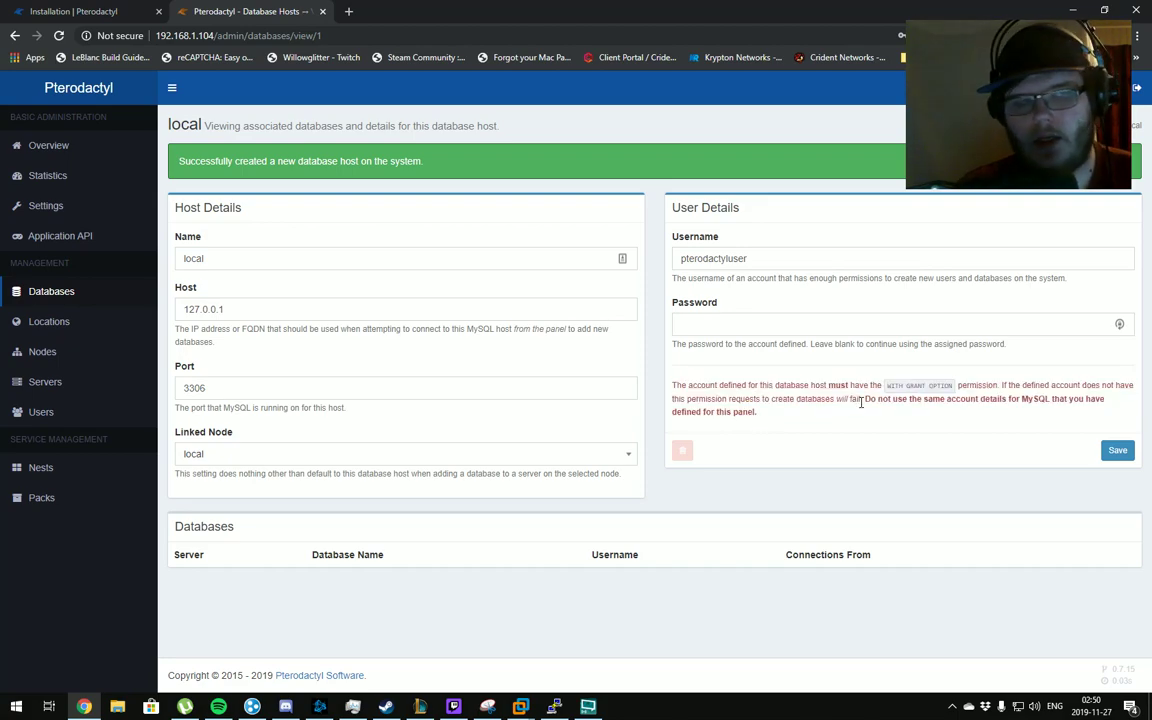
left_click(70, 389)
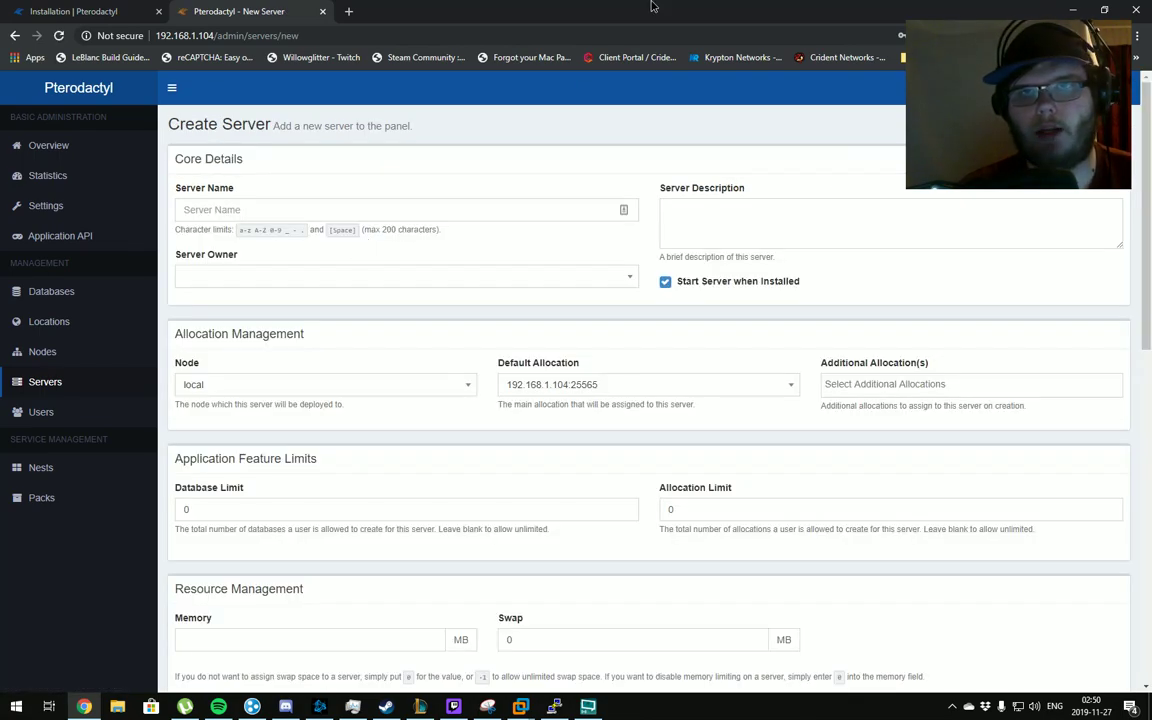
Launch the Minecraft Launcher from the desktop and start the game
double_click(651, 6)
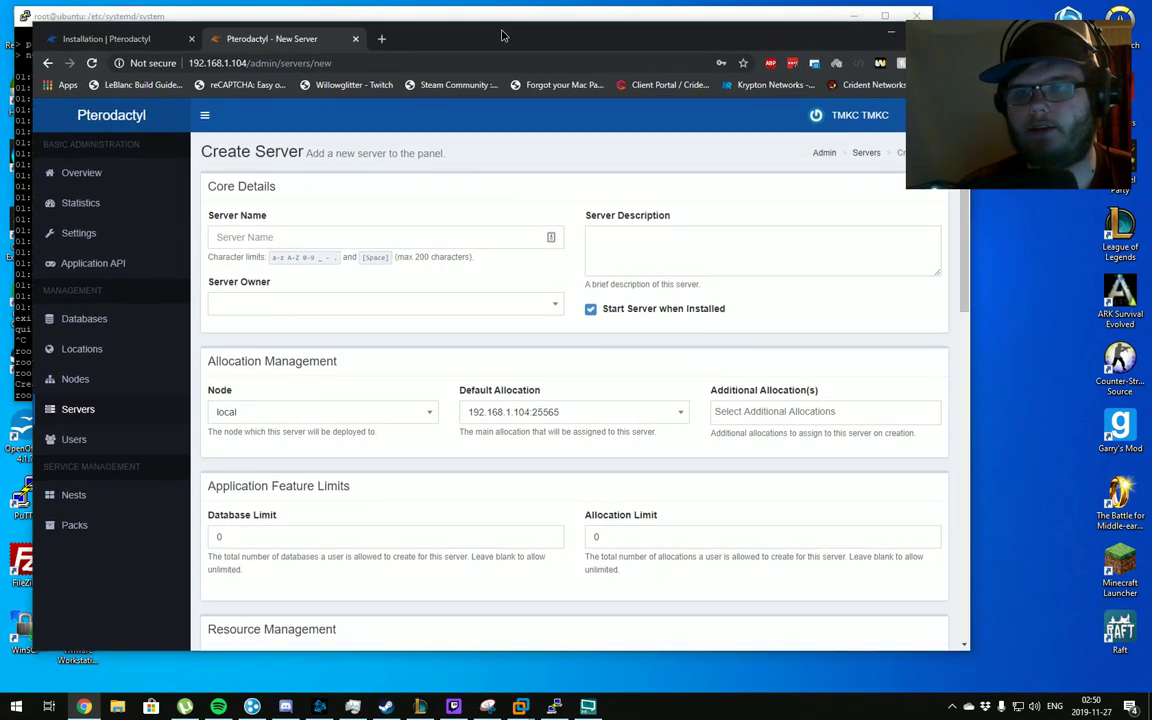
double_click(1118, 565)
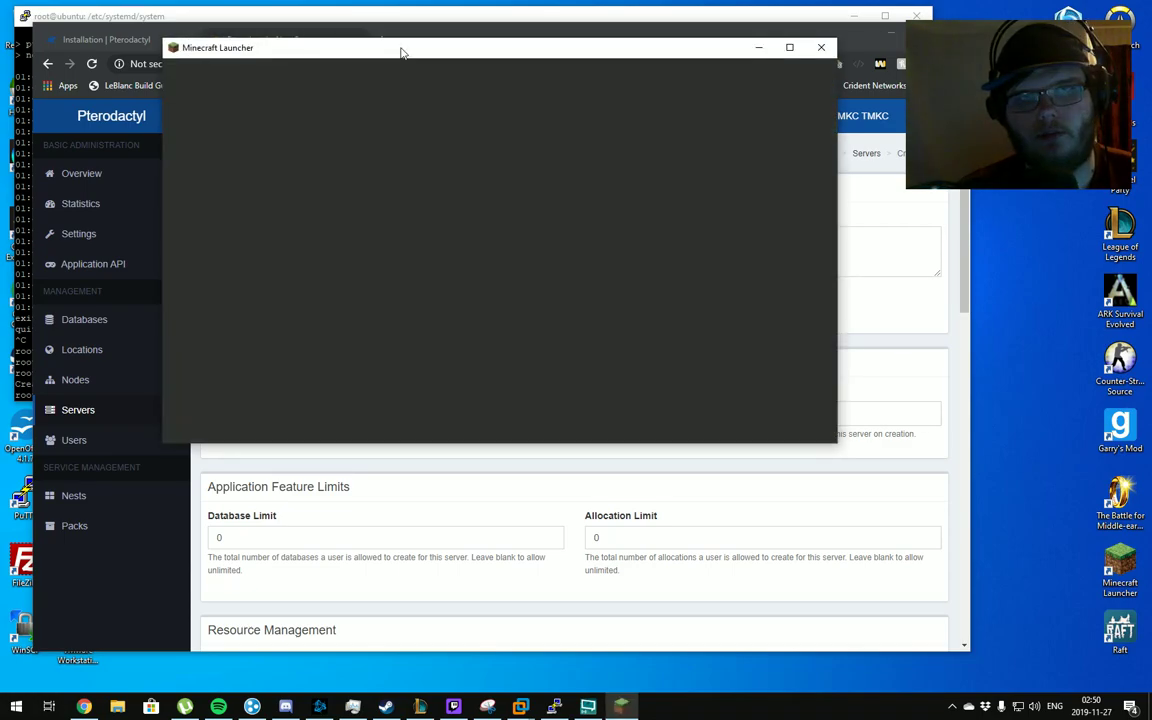
left_click_drag(399, 49, 423, 106)
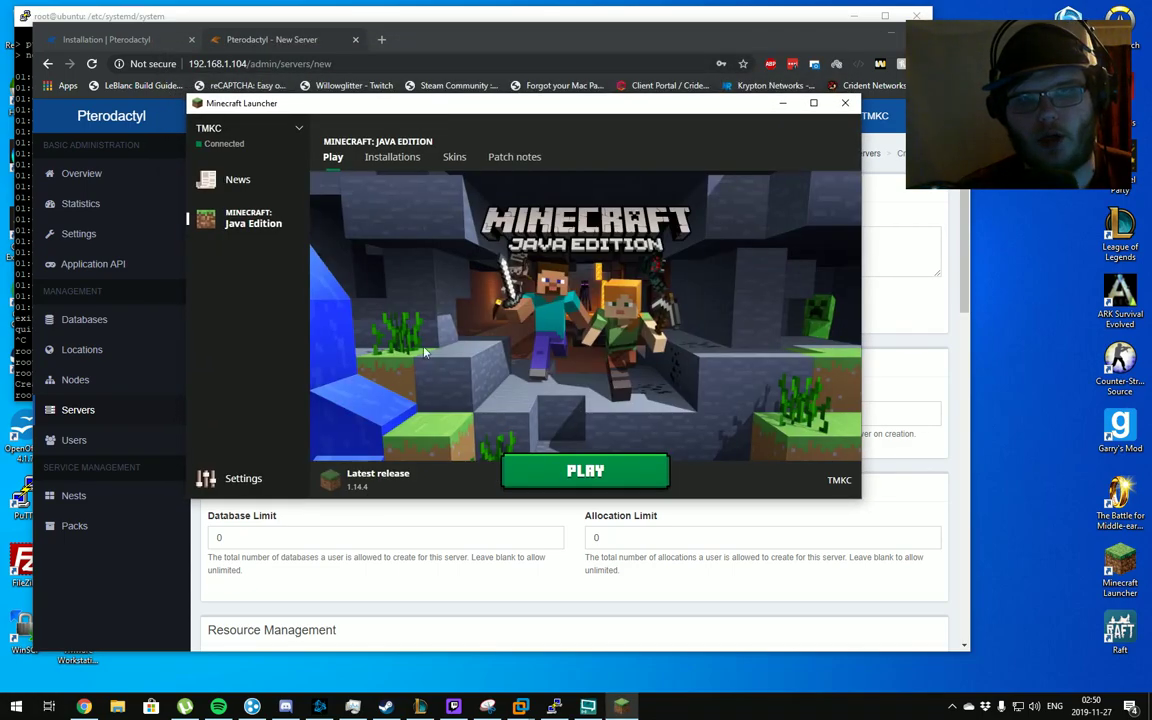
left_click(571, 474)
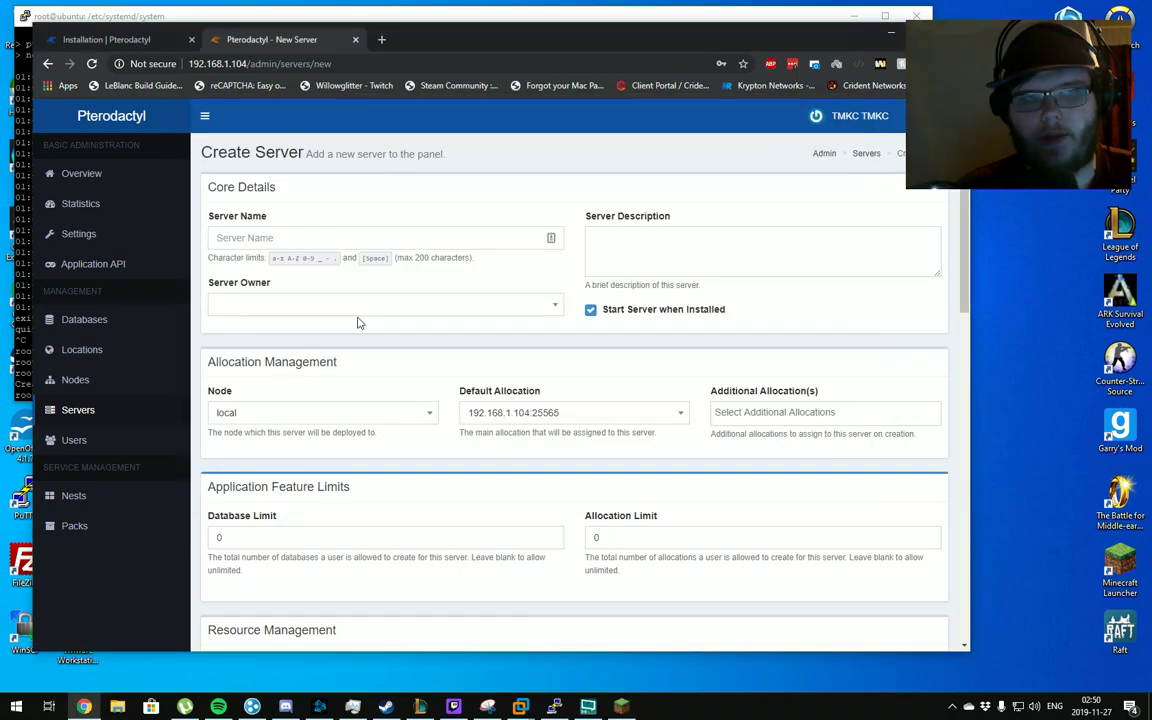
Name the new server 'Test for YouTube' and disable starting it automatically after install
left_click(316, 239)
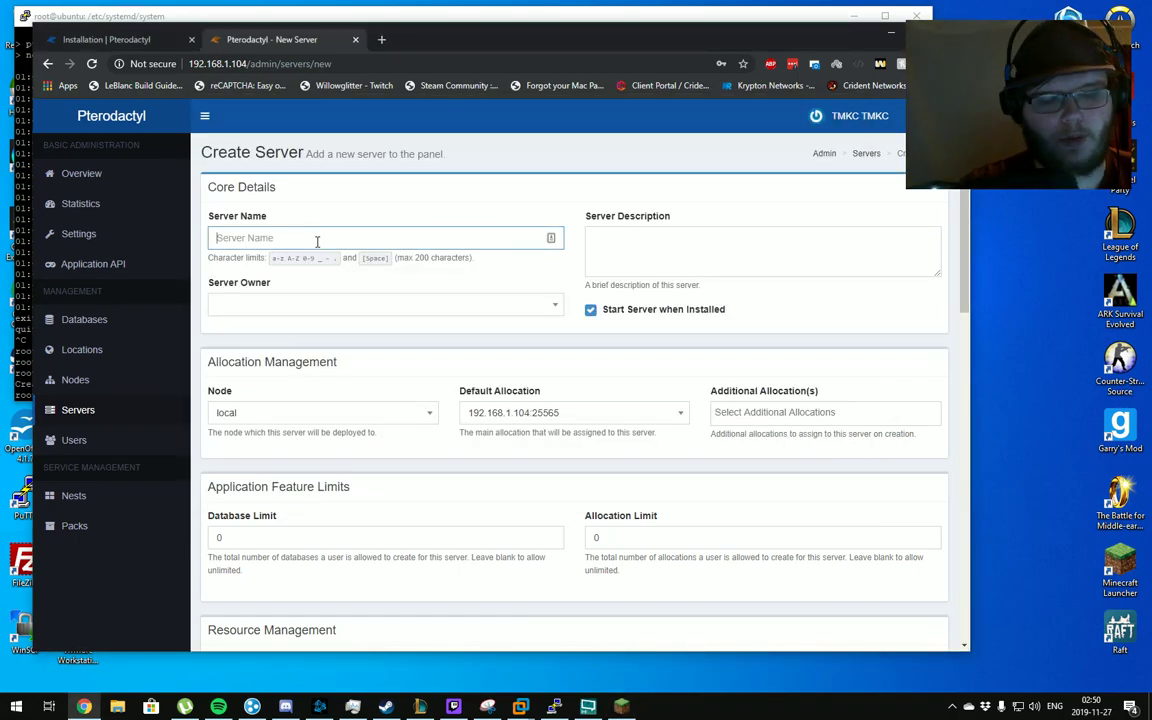
type("Test")
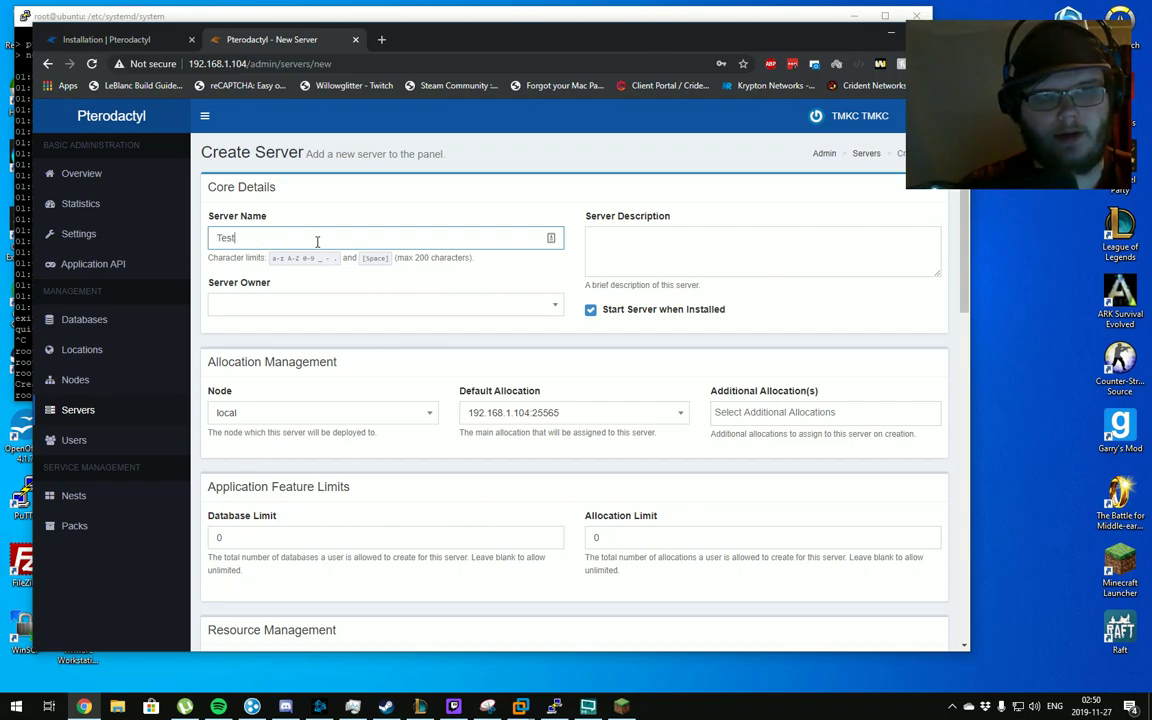
type(" for YouTube")
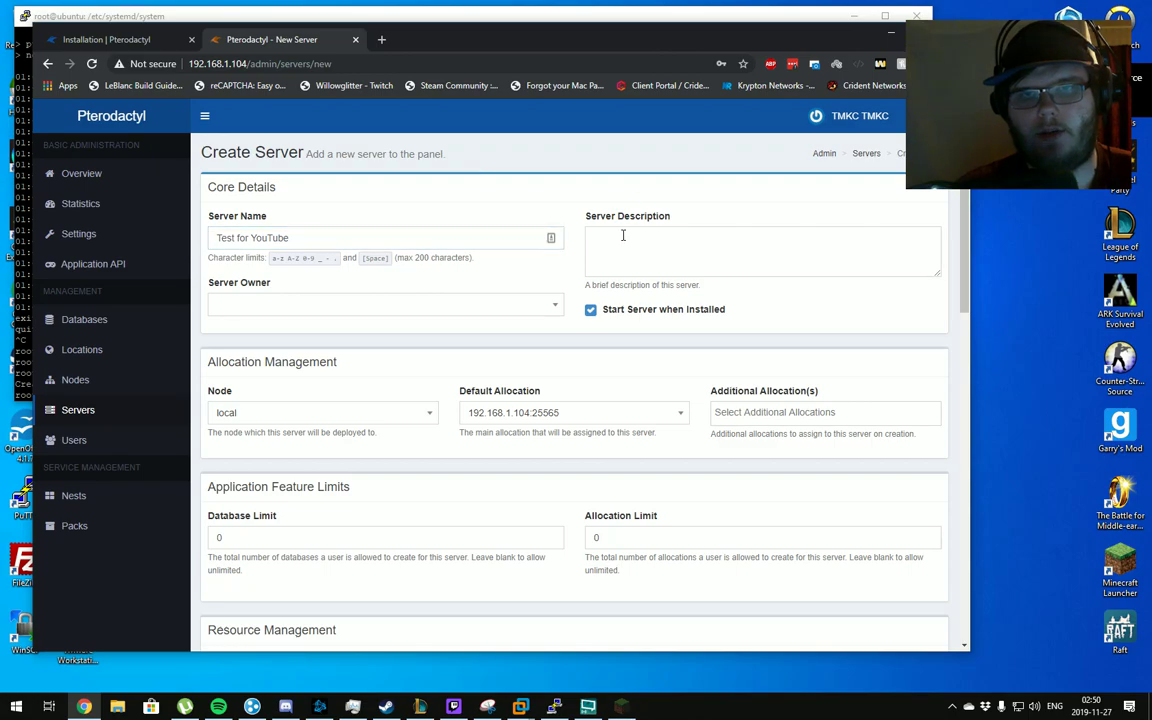
left_click(622, 239)
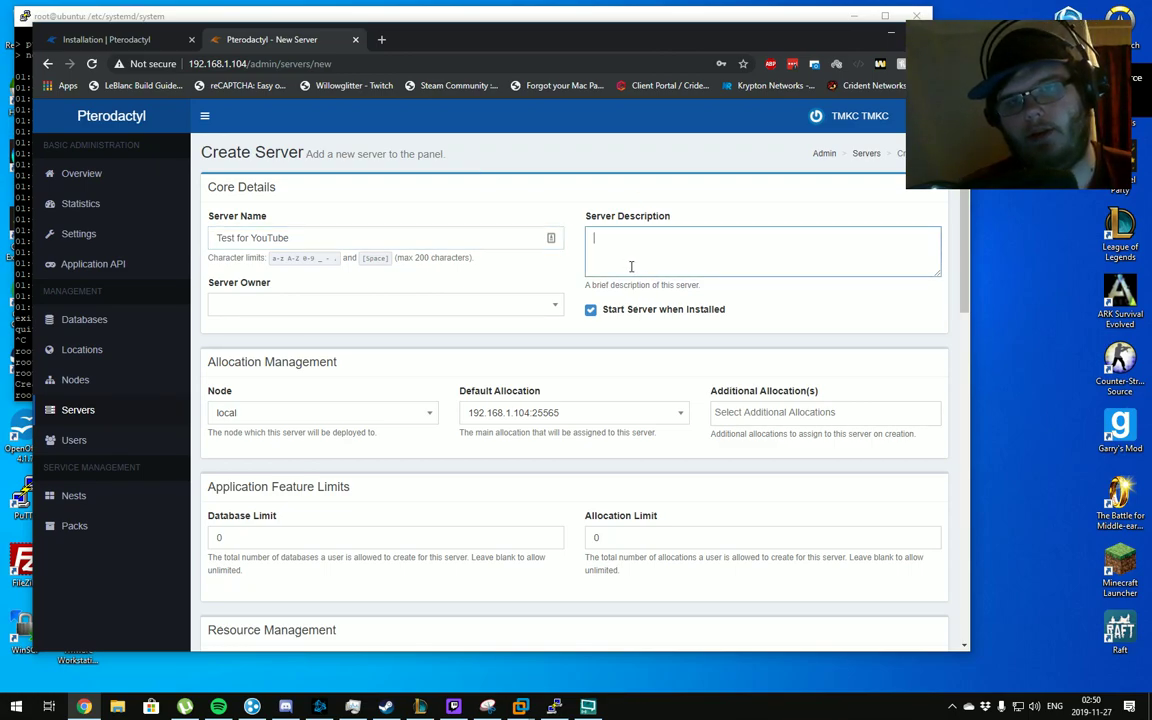
left_click(604, 318)
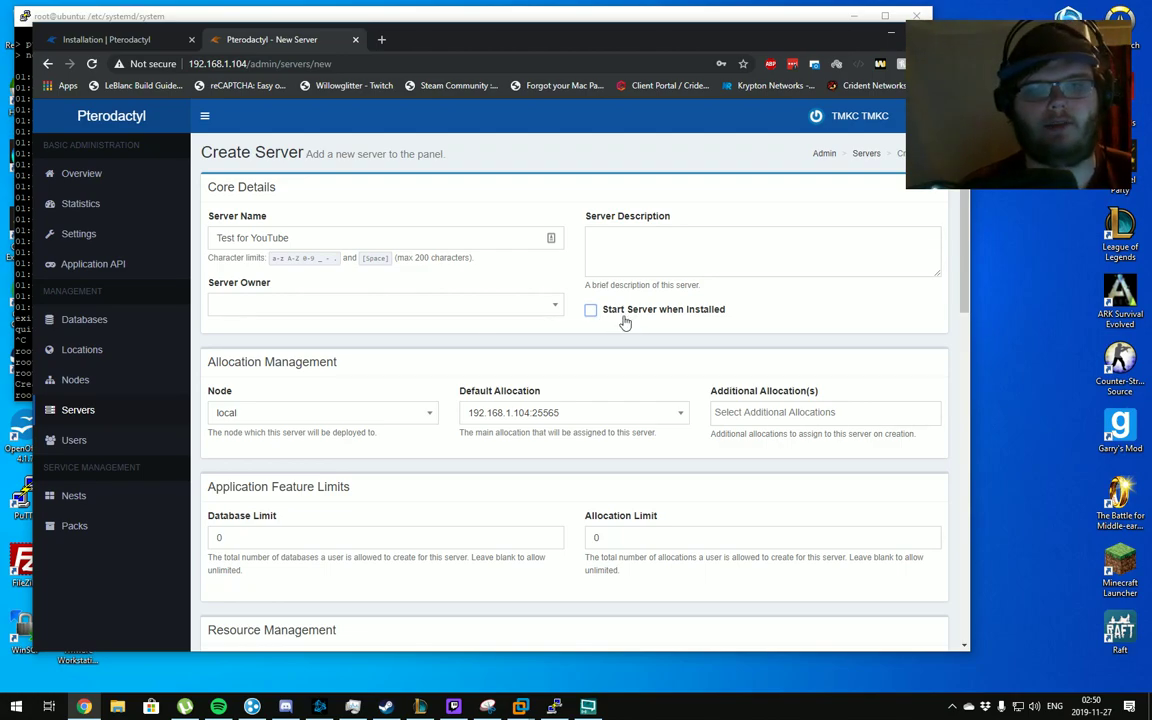
Assign the server owner, keep node local, and use allocation 192.168.1.104:25565
left_click(437, 315)
type("tmkc")
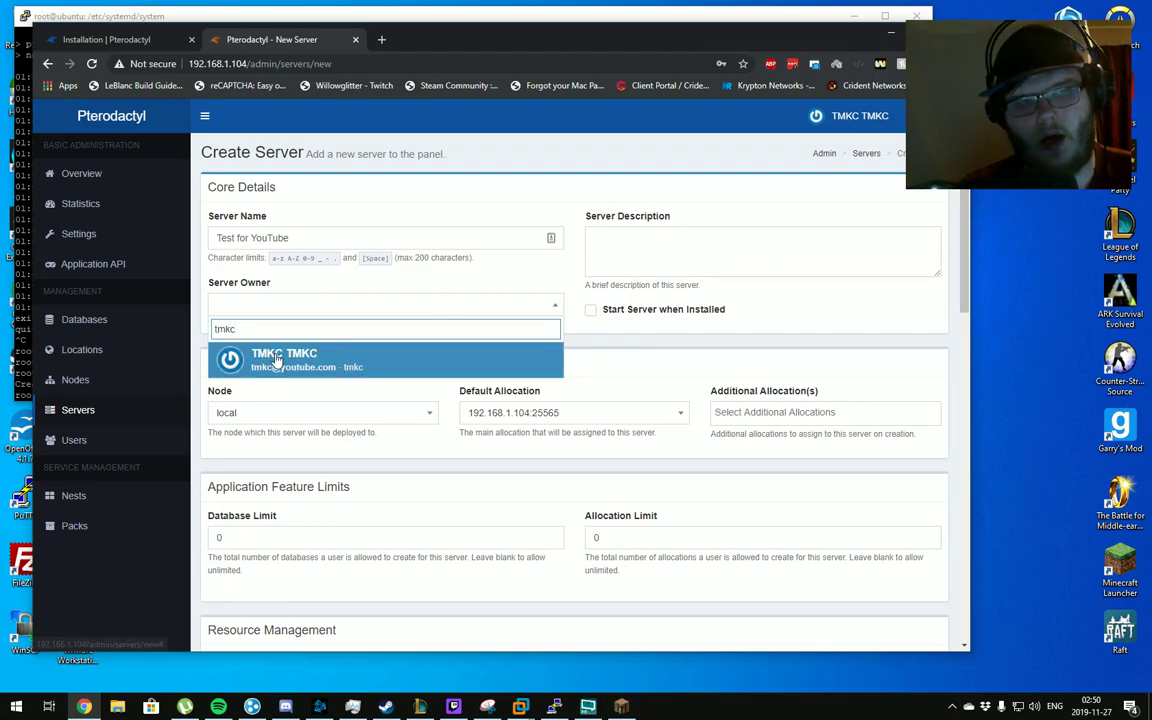
left_click(342, 361)
scroll(432, 373, "down", 2)
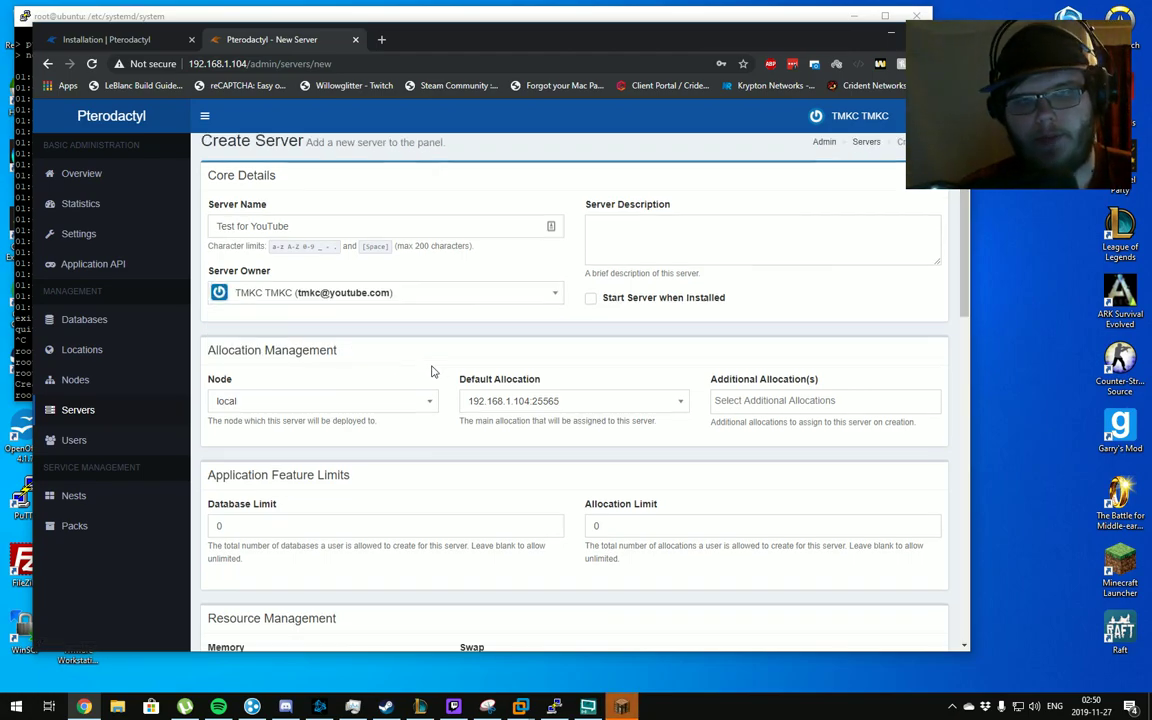
left_click(240, 280)
left_click(260, 340)
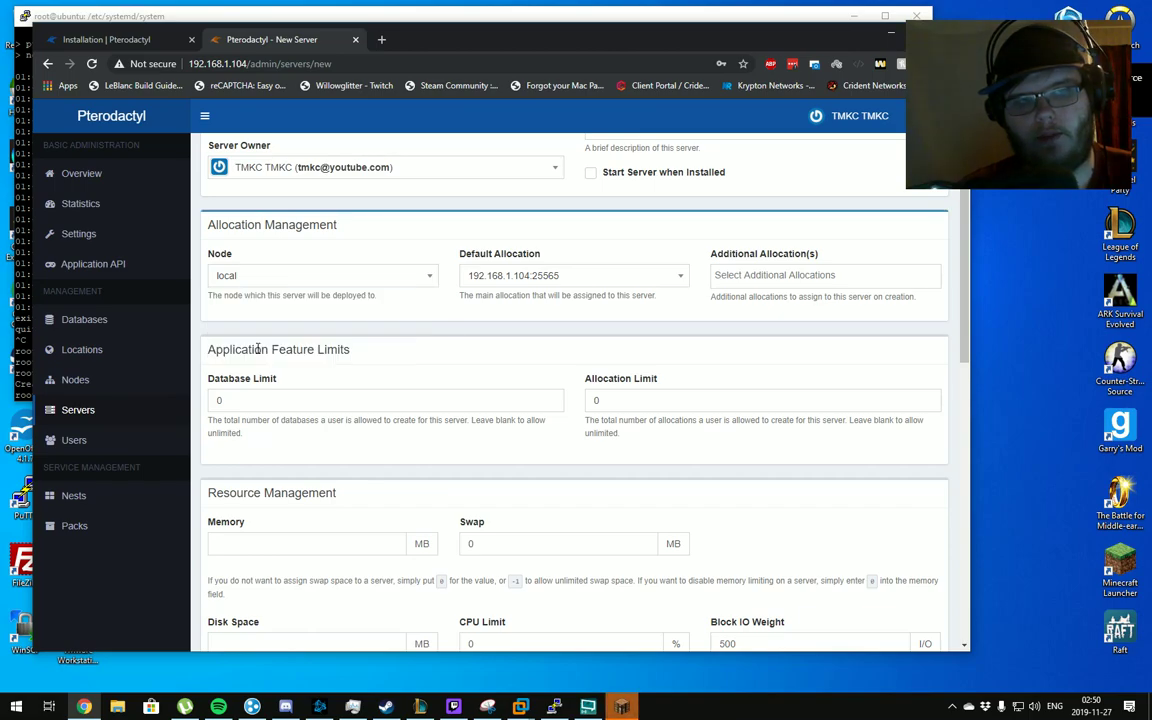
left_click(515, 282)
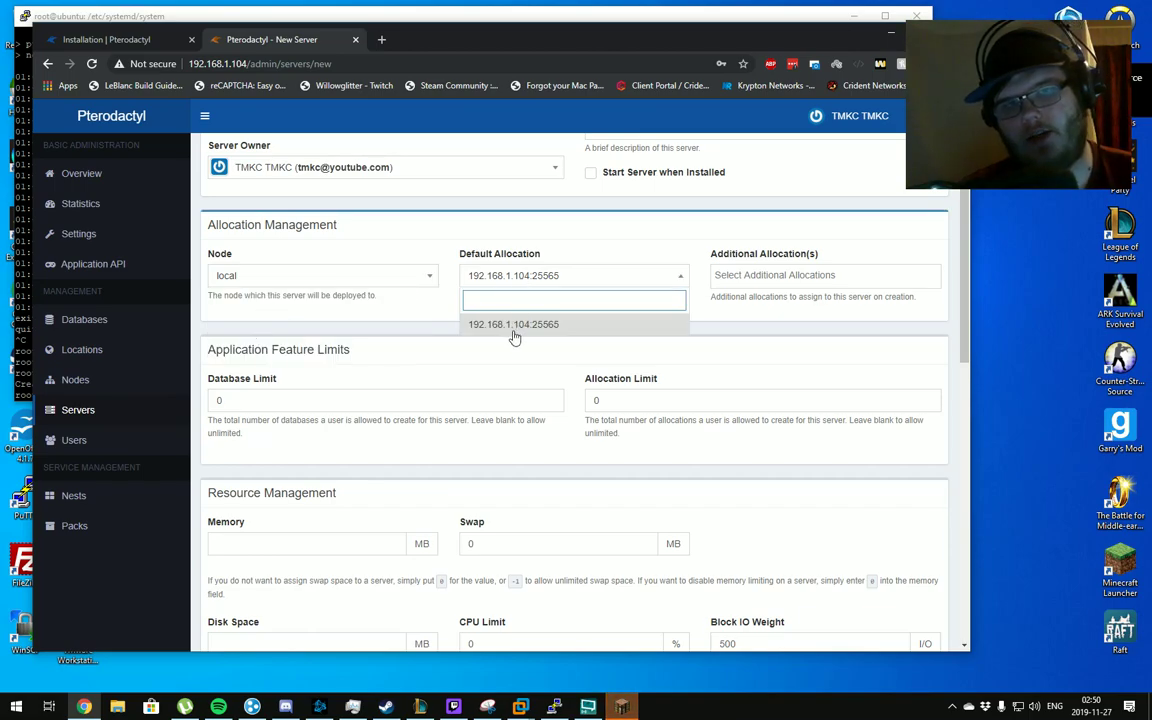
left_click(512, 326)
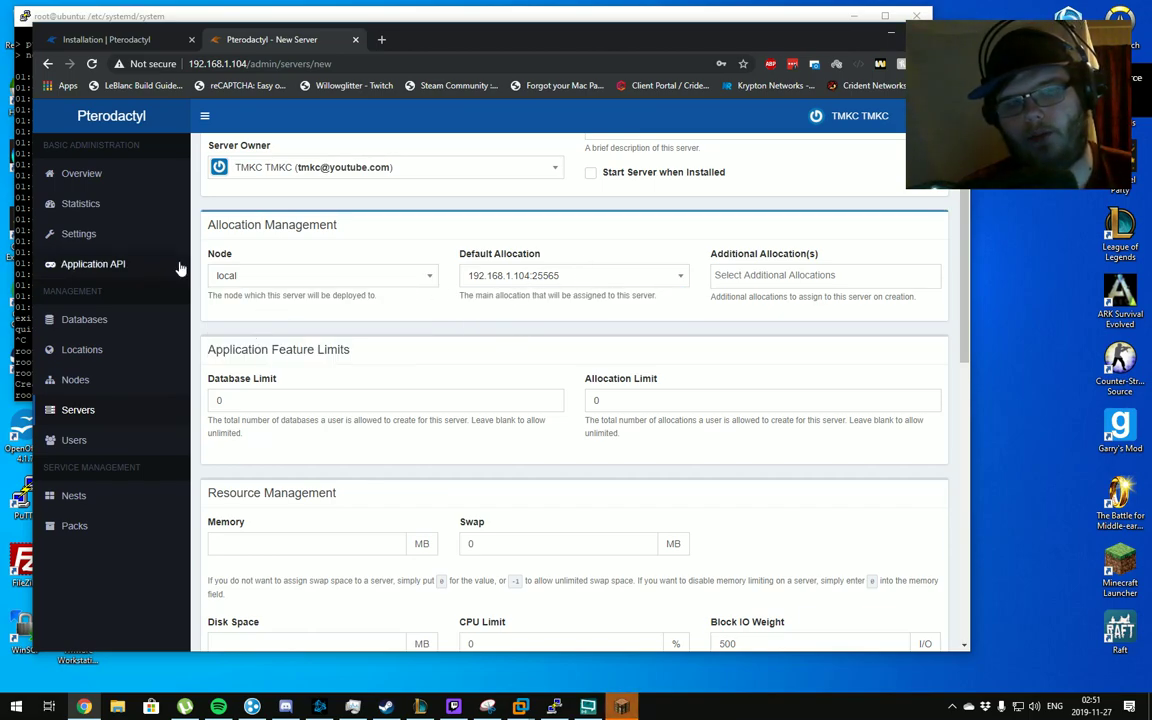
Set the database limit to 1 and memory to 2048 MB, leaving swap at 0
scroll(230, 345, "down", 1)
double_click(246, 330)
type("1")
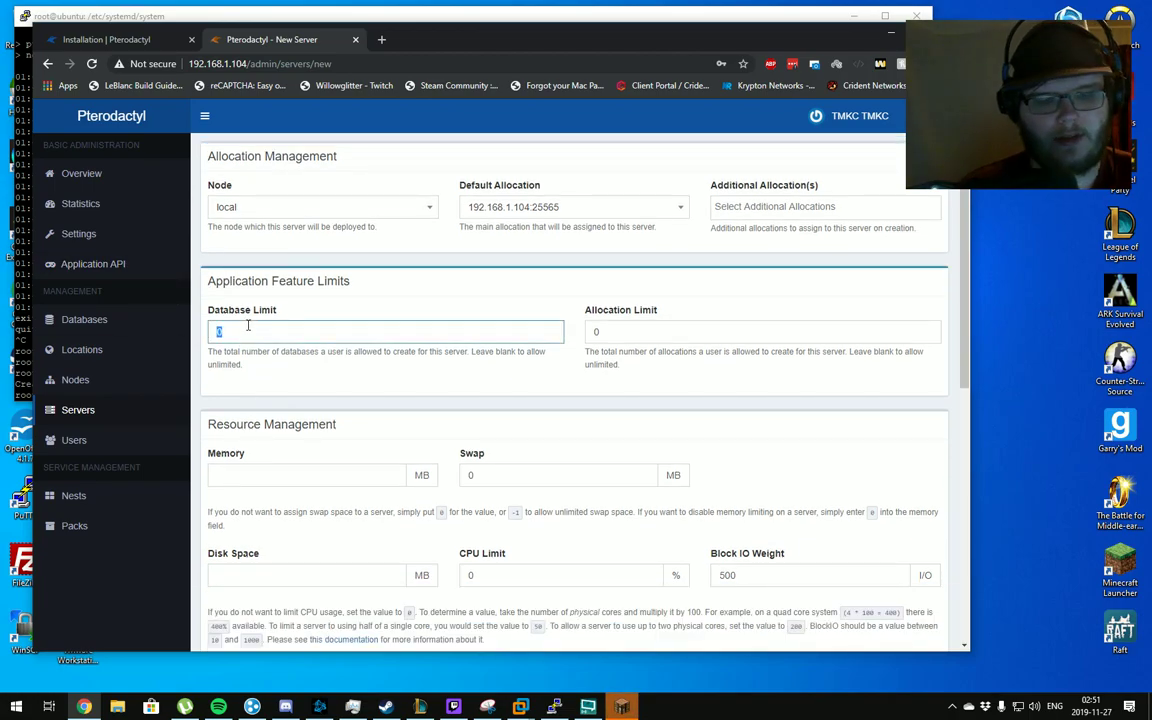
left_click(597, 331)
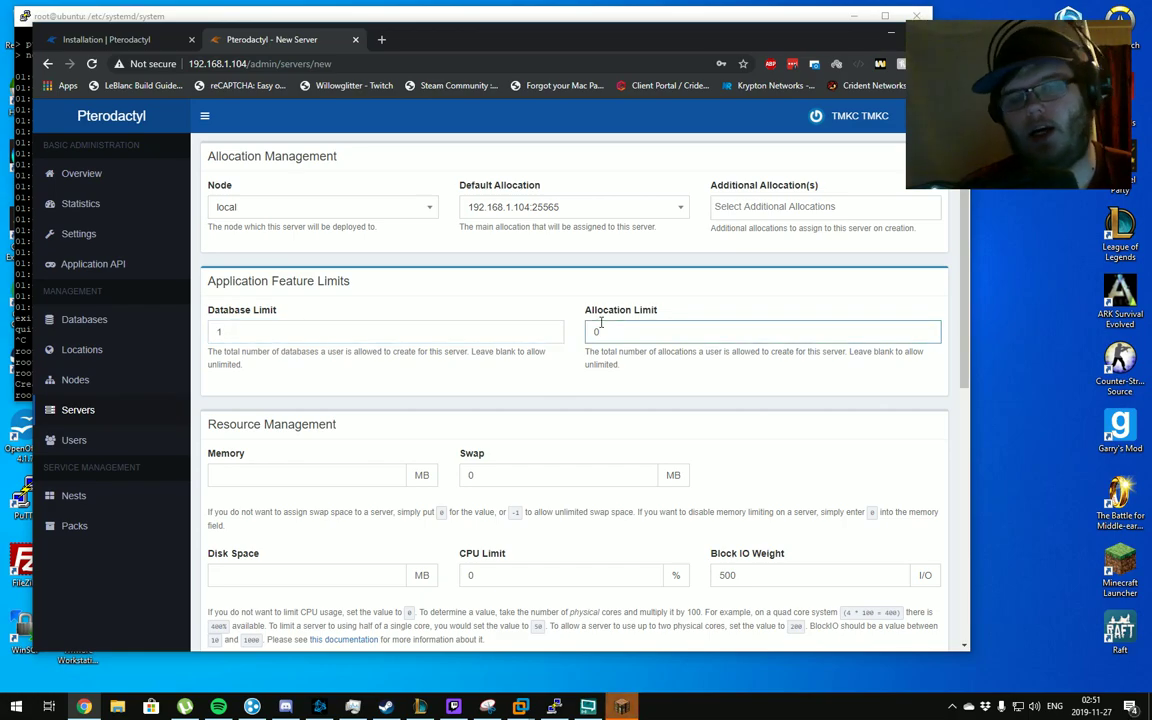
scroll(440, 378, "down", 2)
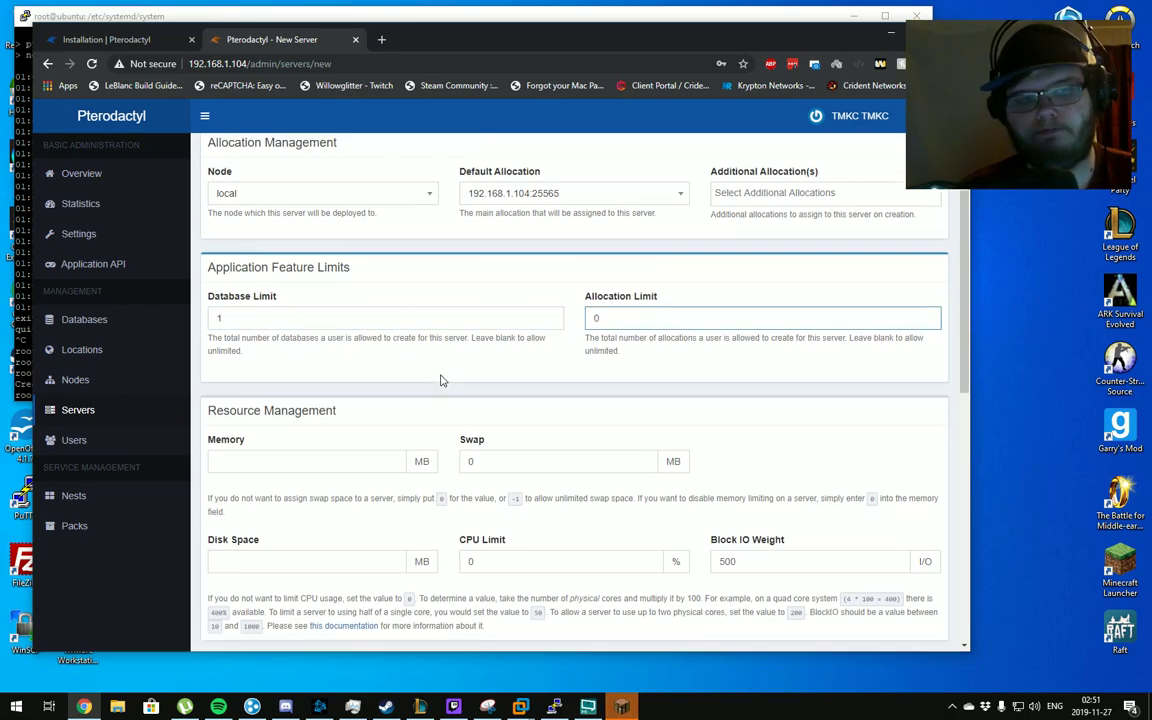
left_click(377, 330)
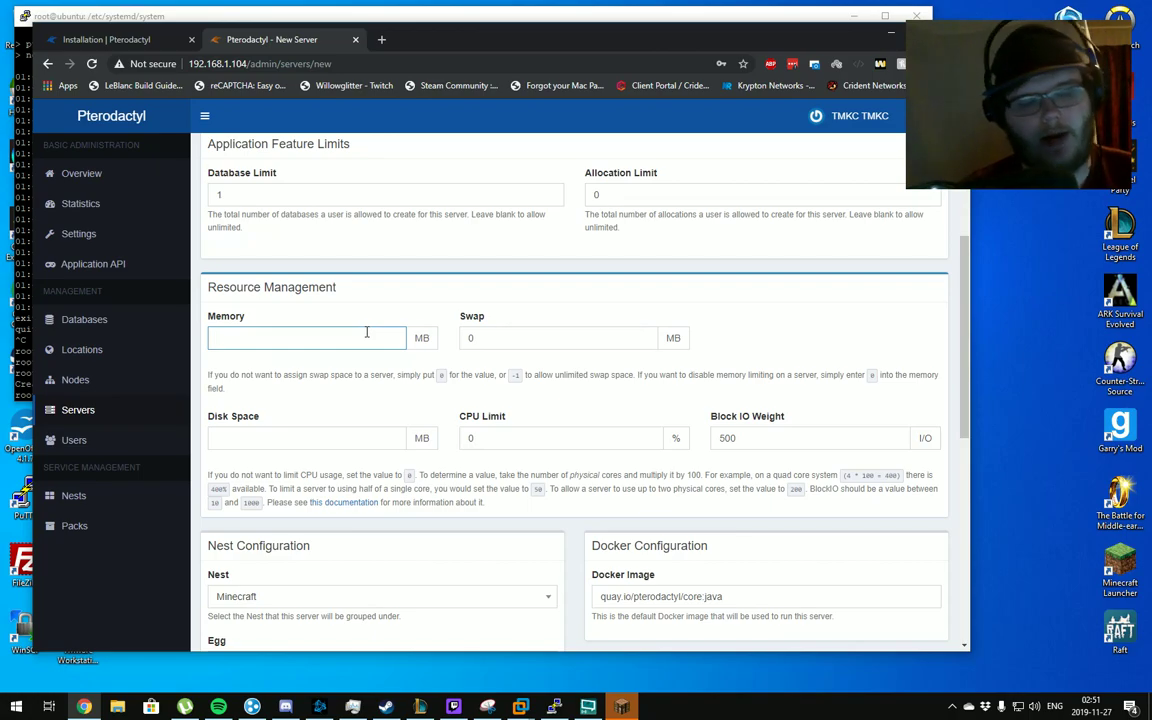
type("2")
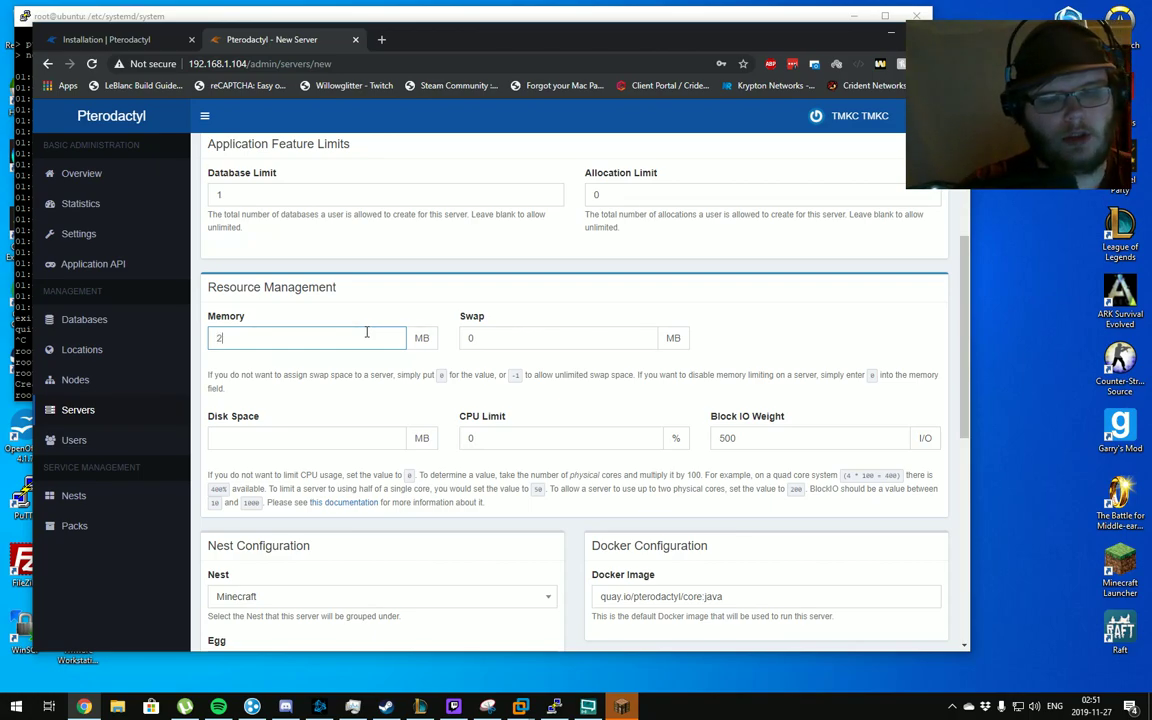
type("048")
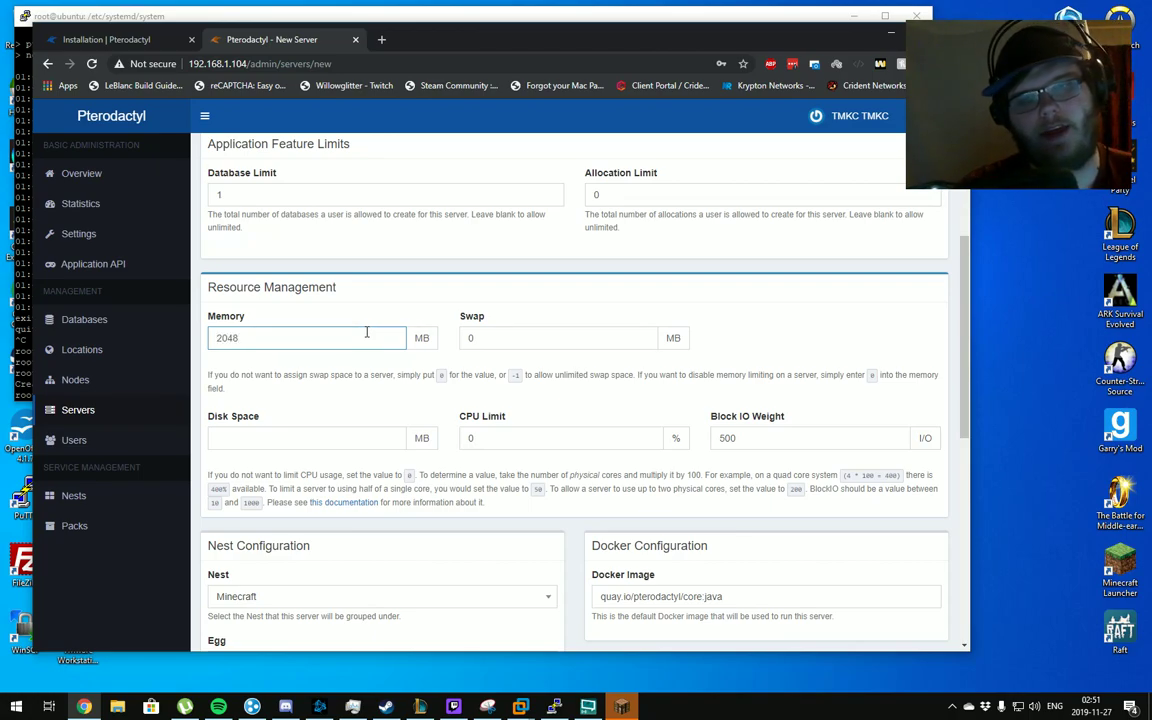
key("Tab")
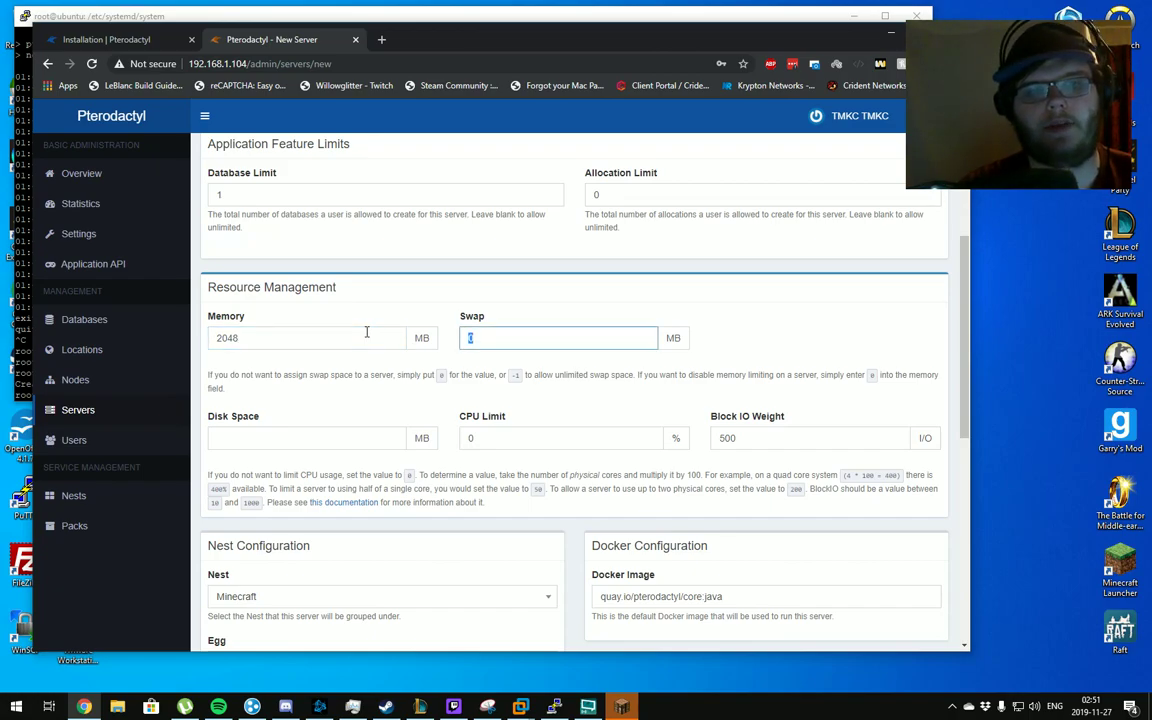
key("Tab")
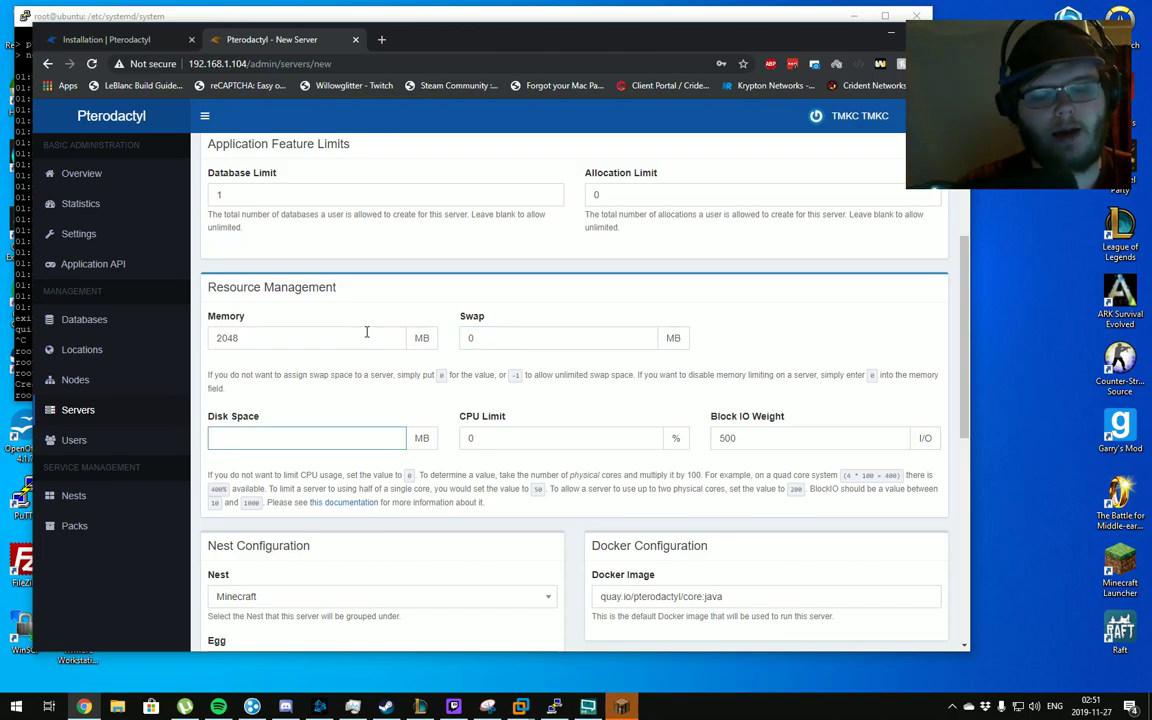
Mute the Minecraft game's master volume in its sound options, then return to the panel
left_click(625, 706)
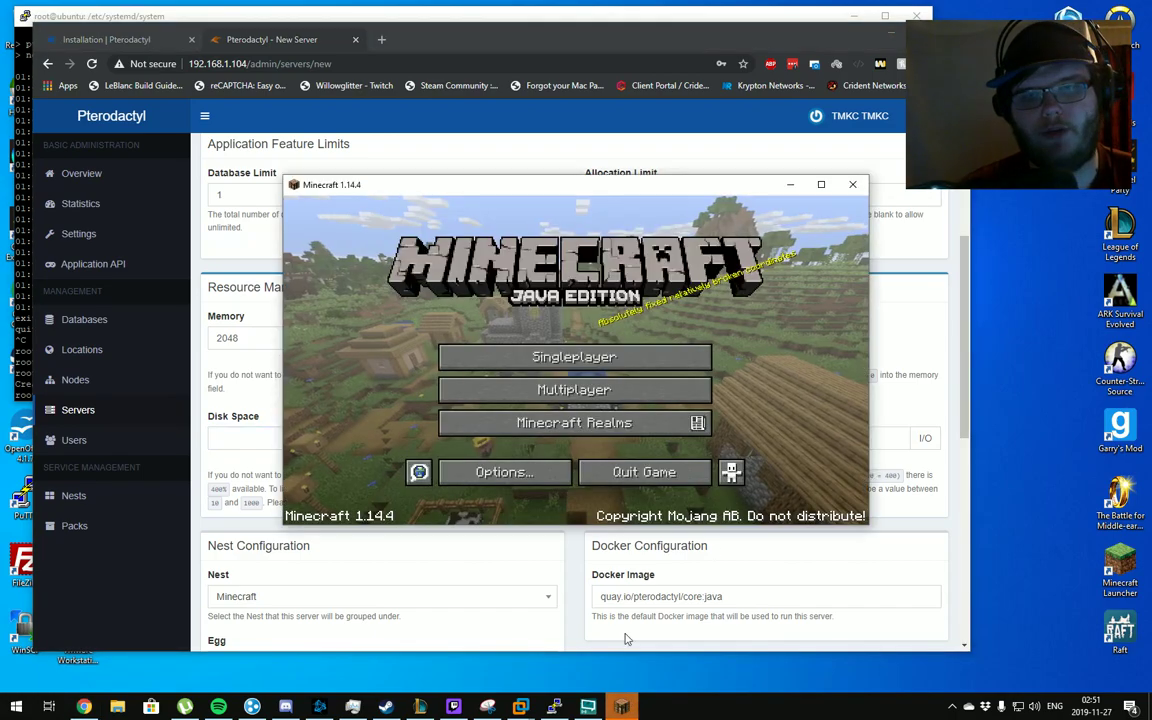
left_click(497, 470)
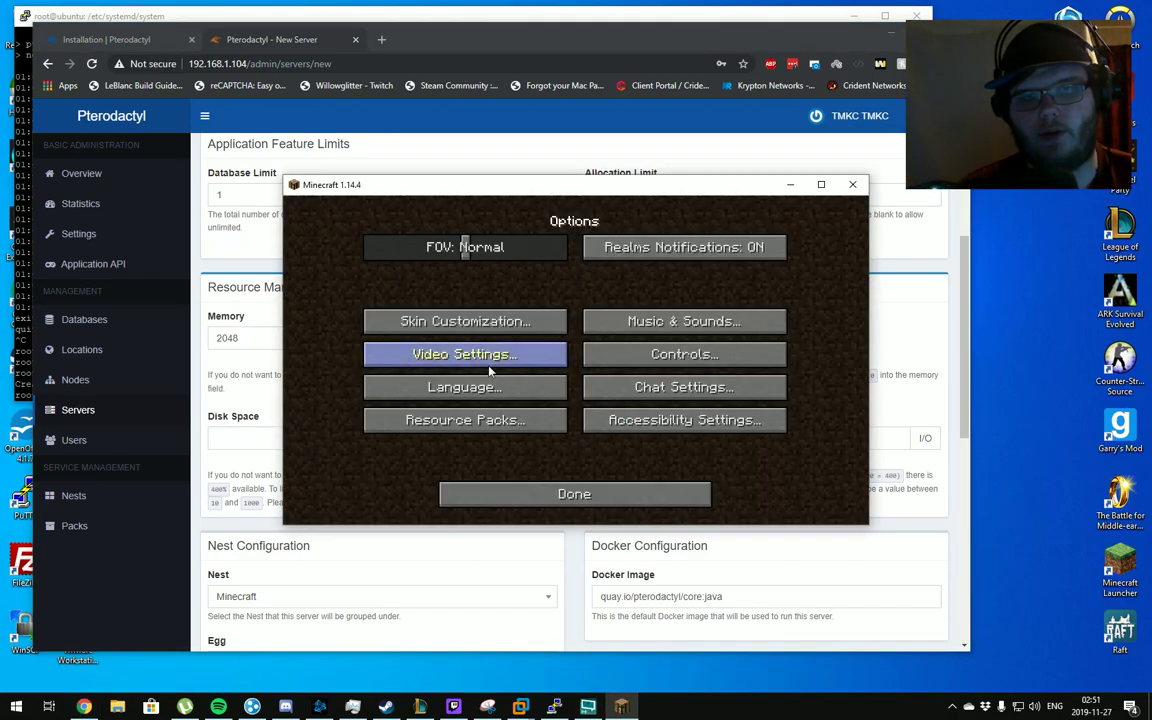
left_click(667, 321)
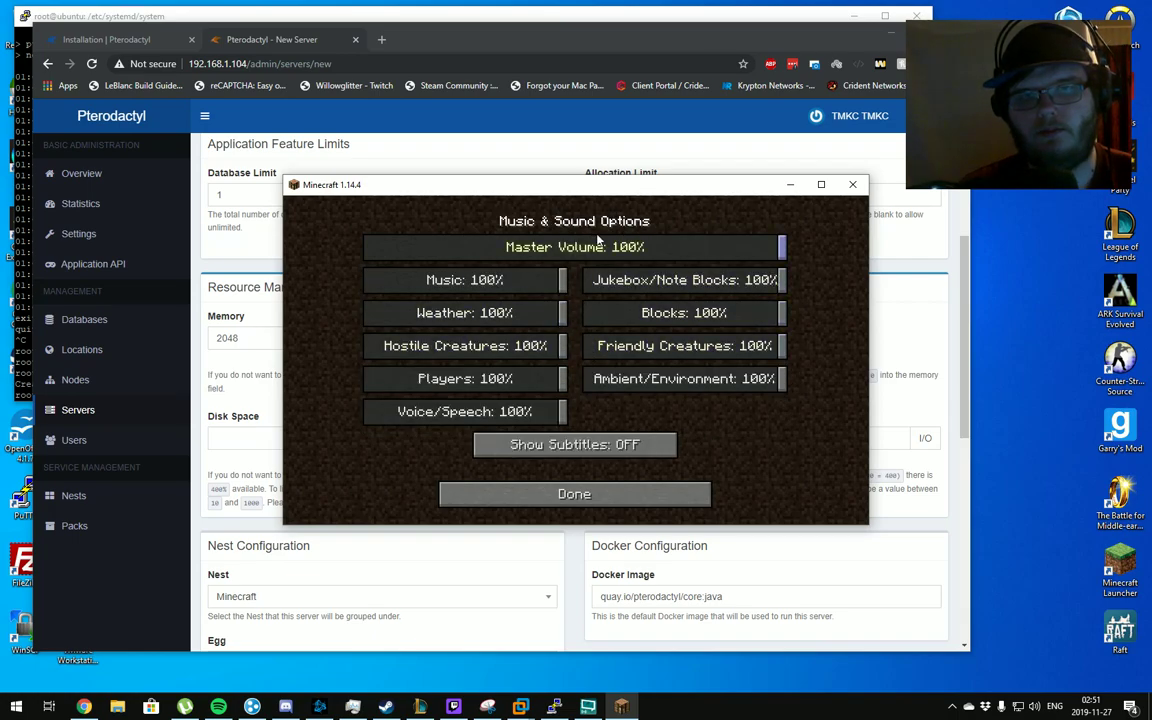
left_click_drag(575, 247, 362, 247)
left_click(563, 590)
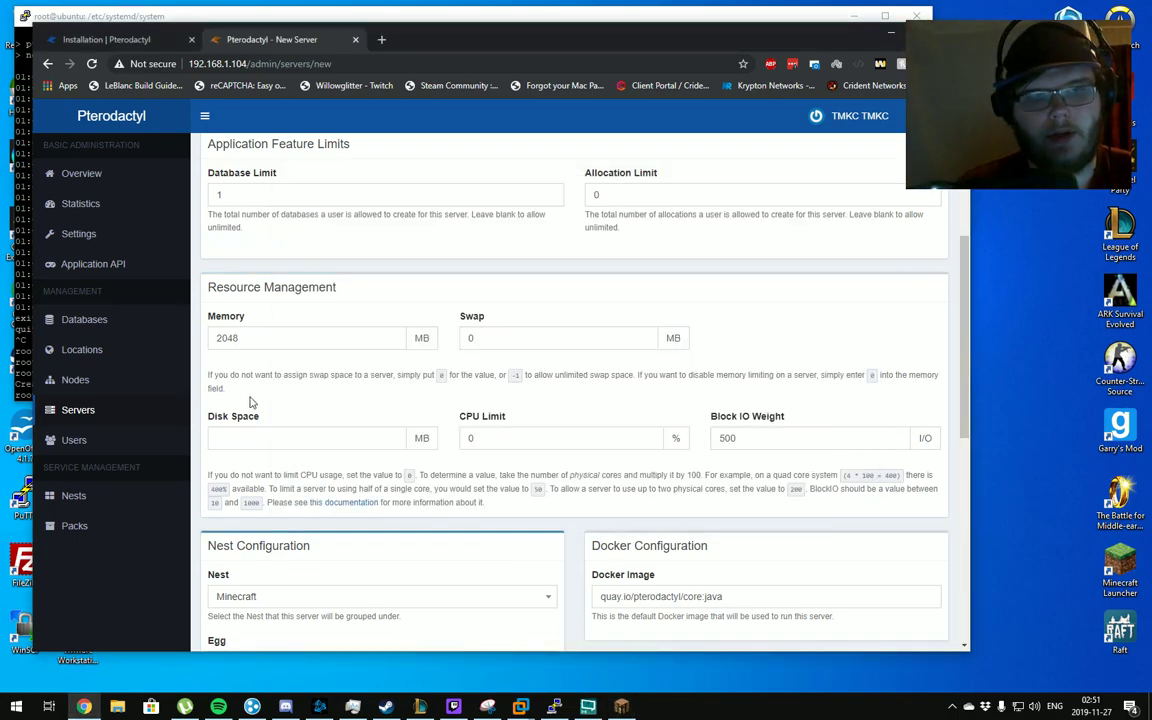
Set disk space to 10000 MB and CPU limit to 250%, leaving block IO weight at 500
left_click(254, 439)
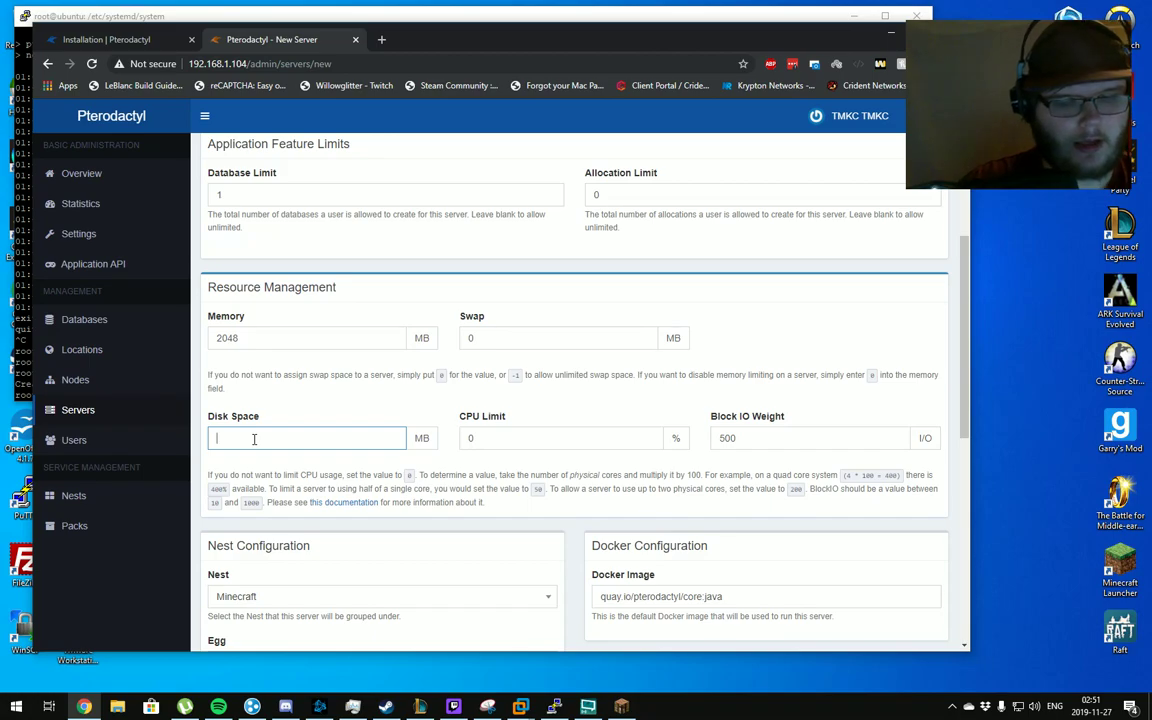
type("10000")
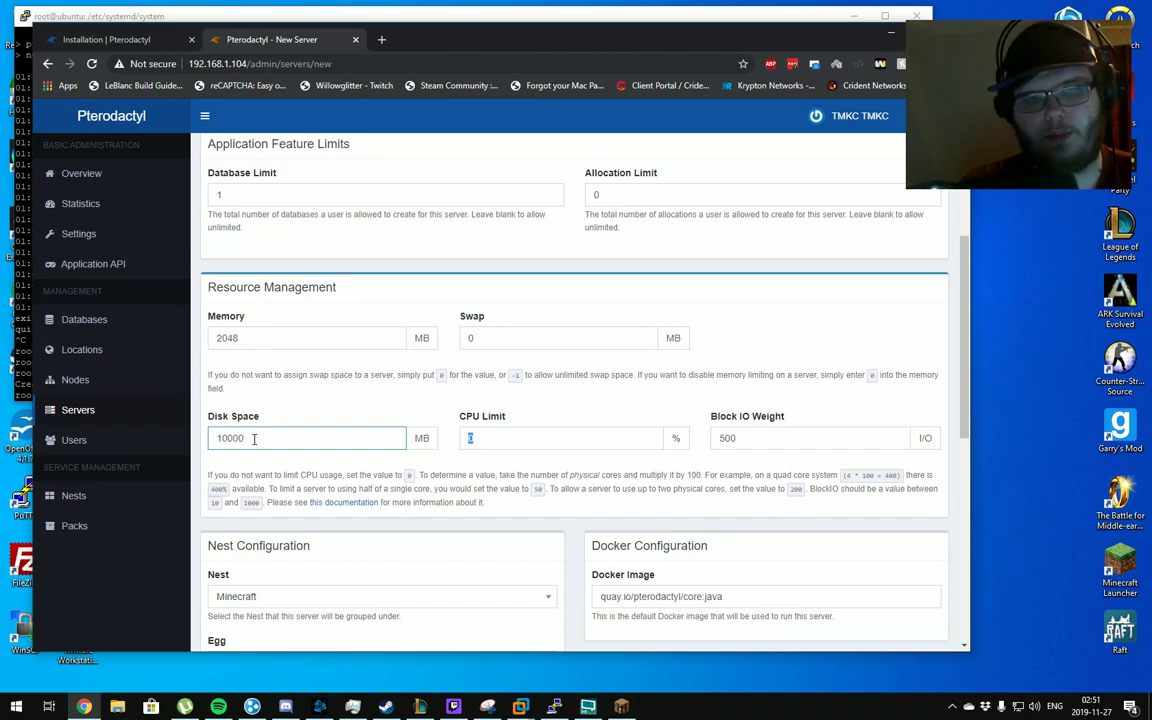
key("Tab")
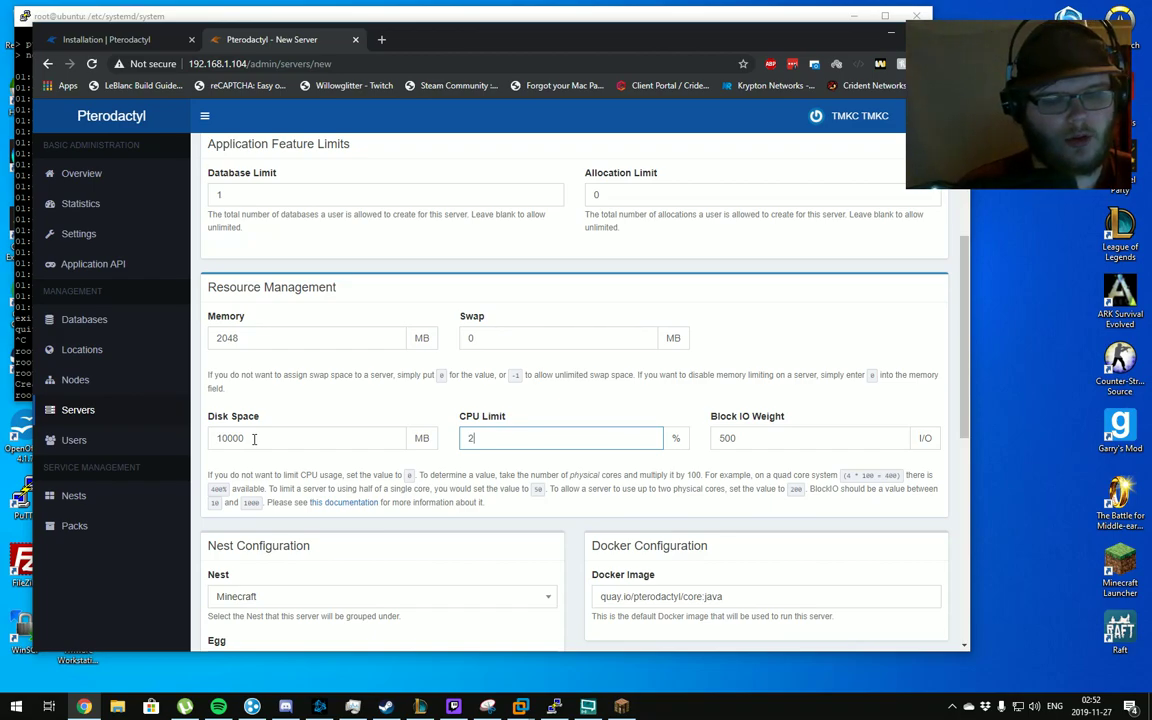
scroll(347, 481, "down", 2)
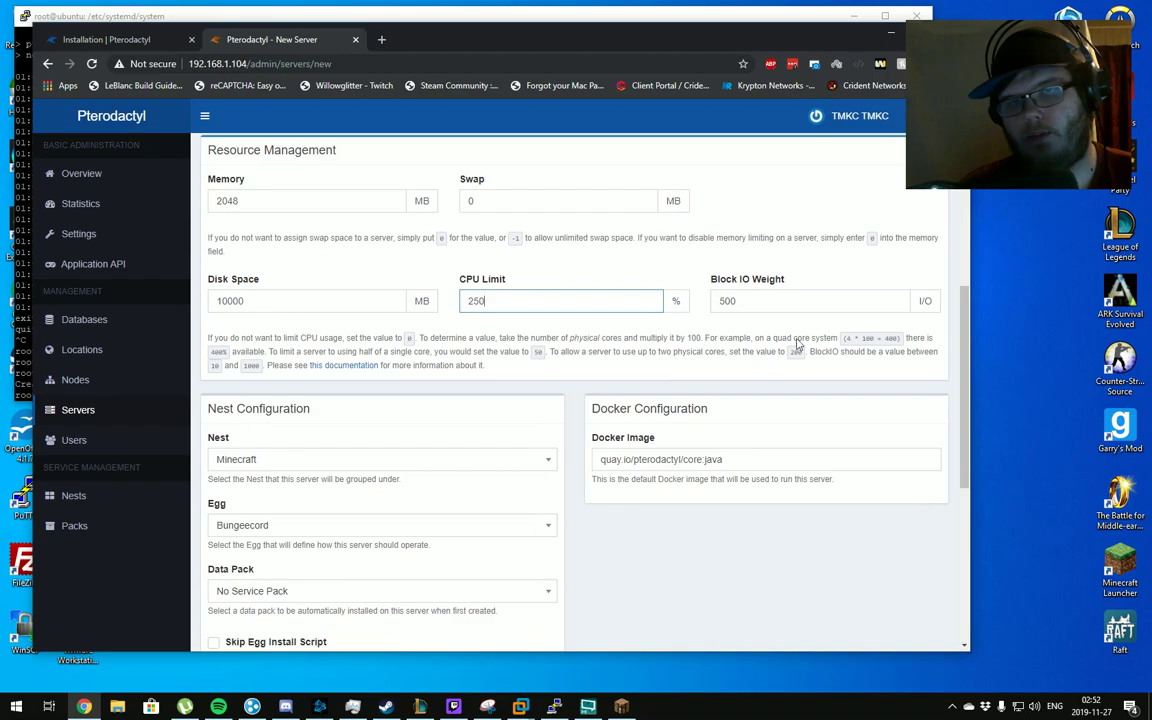
left_click(800, 296)
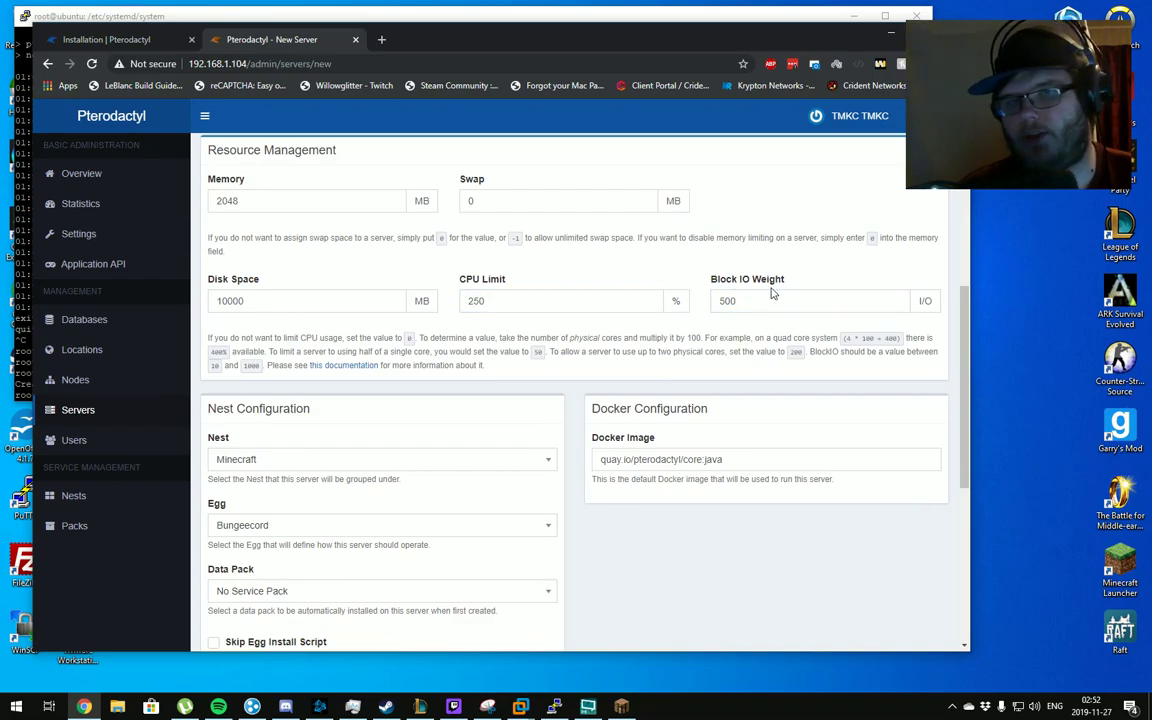
left_click(695, 321)
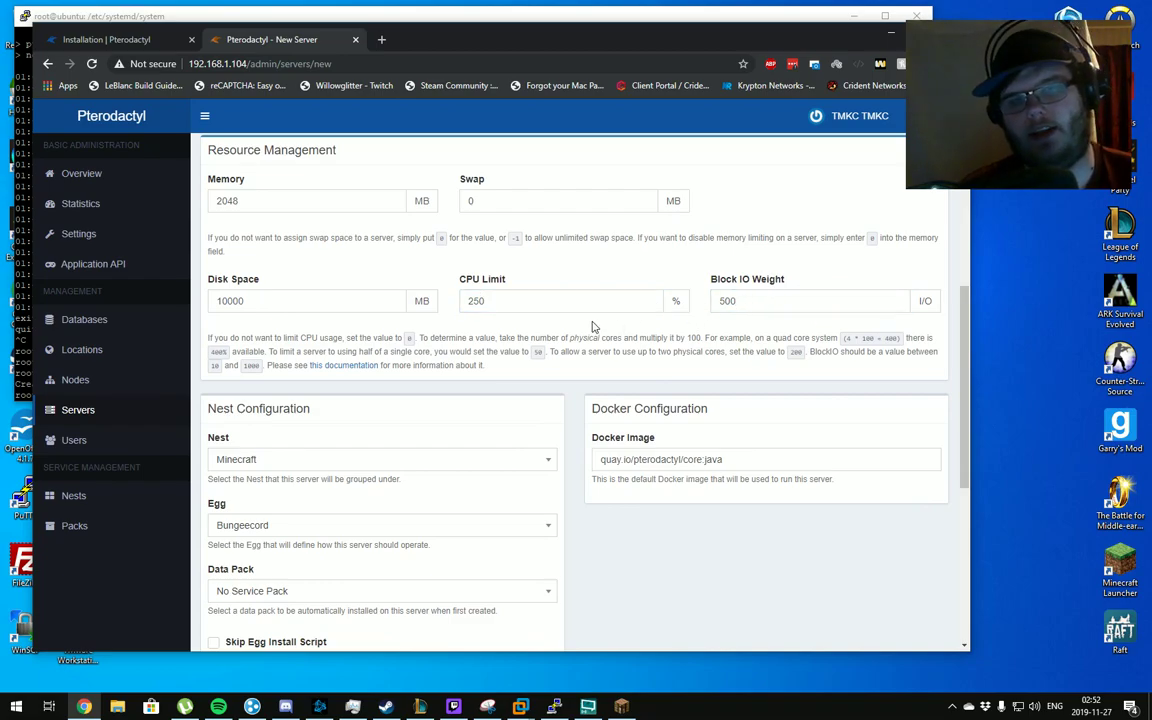
scroll(560, 315, "down", 3)
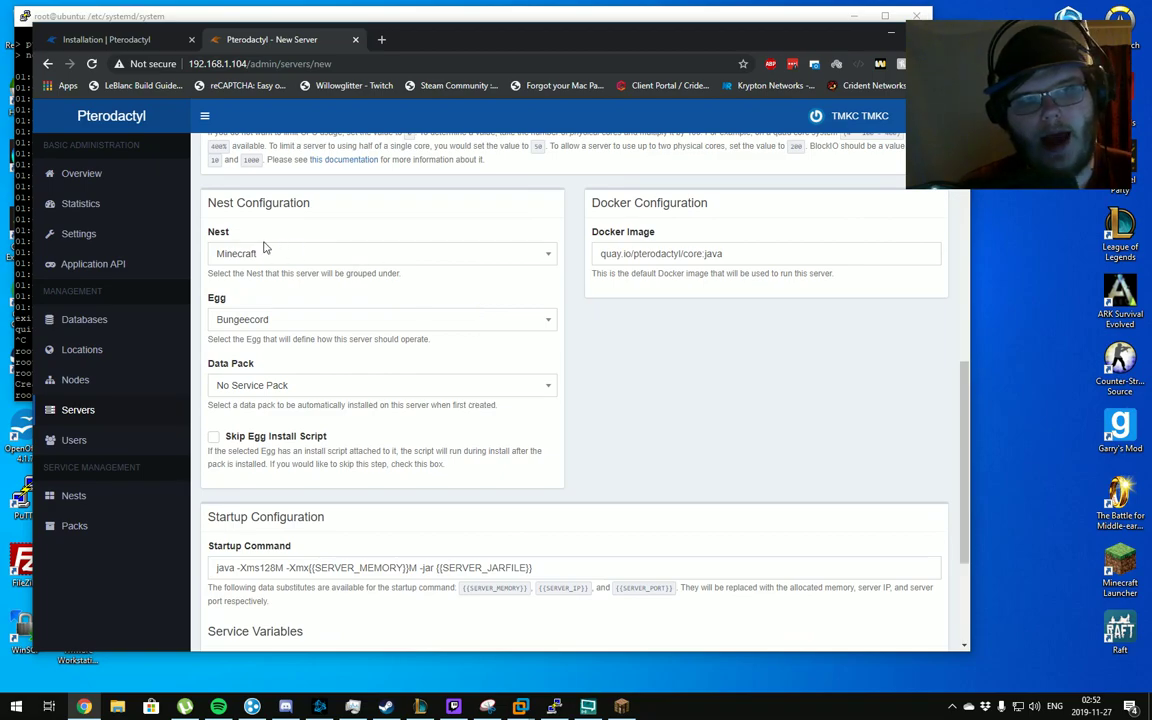
Select the Minecraft nest with the Paper egg for the server
left_click(256, 255)
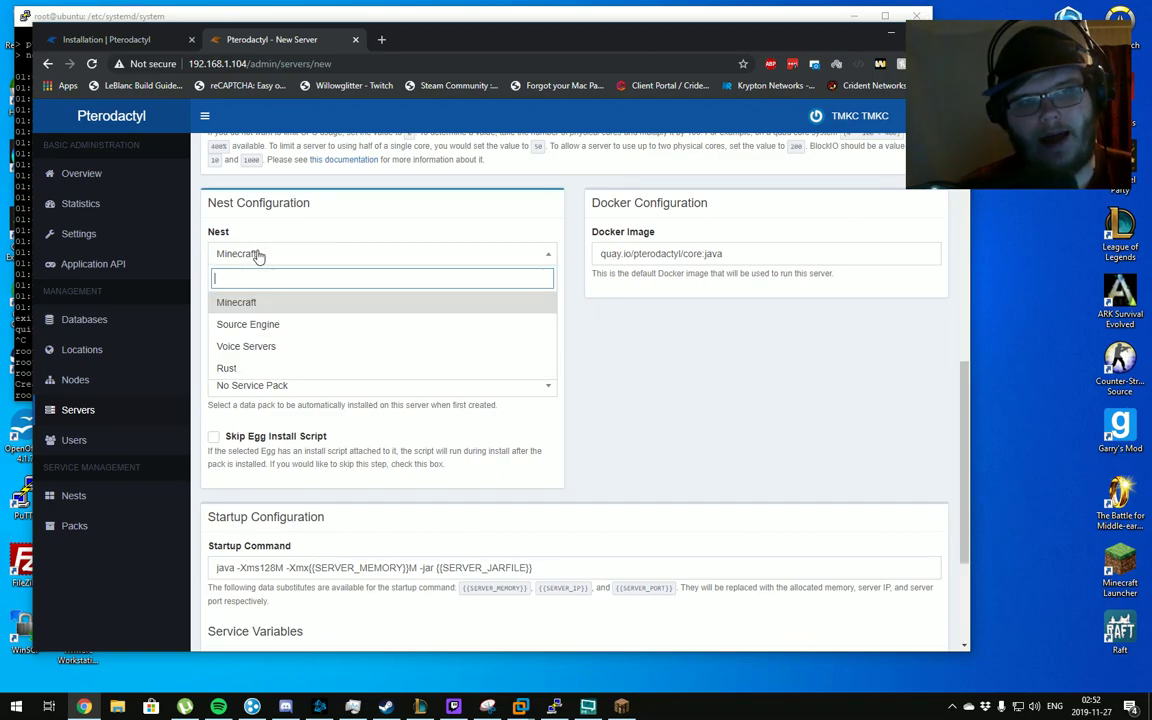
left_click(270, 324)
left_click(274, 324)
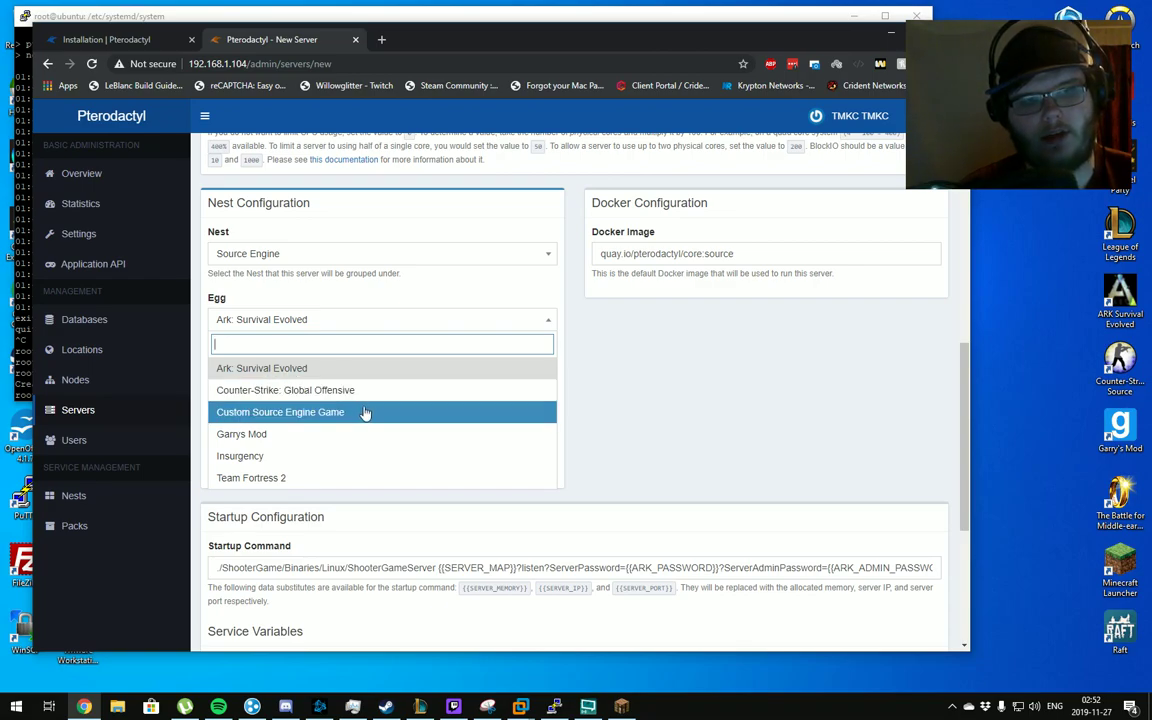
left_click(337, 320)
left_click(329, 253)
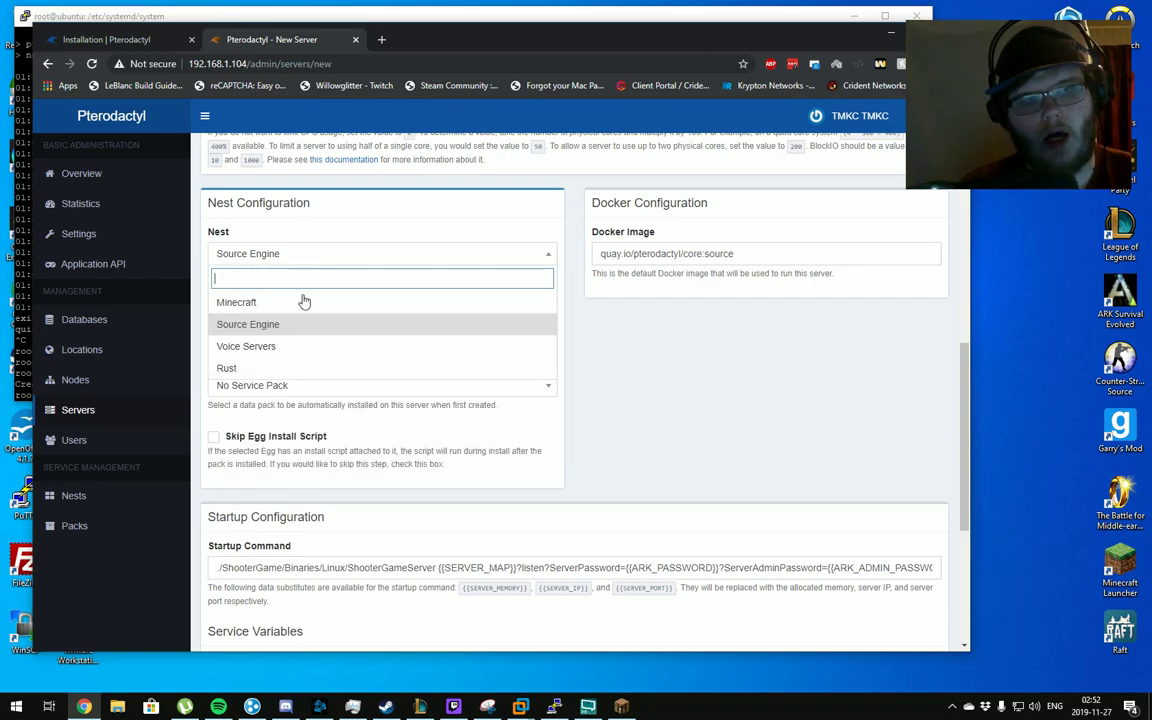
left_click(303, 301)
left_click(275, 318)
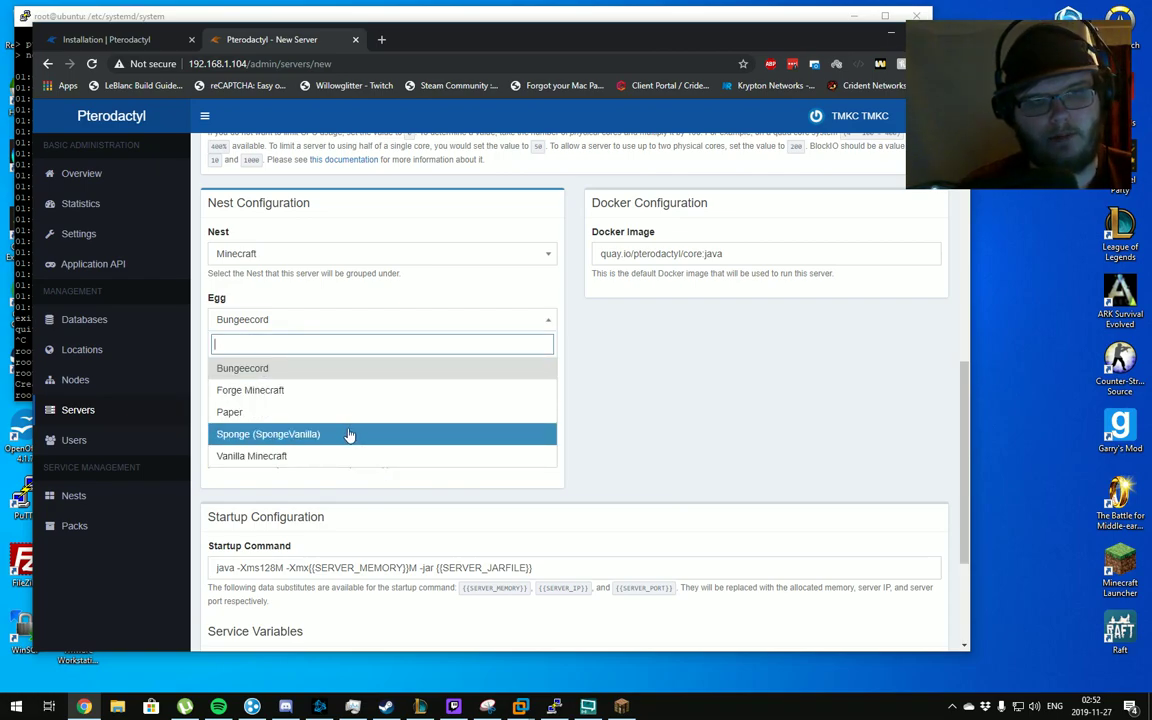
left_click(286, 411)
Scroll to the bottom of the form and create the server
scroll(285, 409, "down", 3)
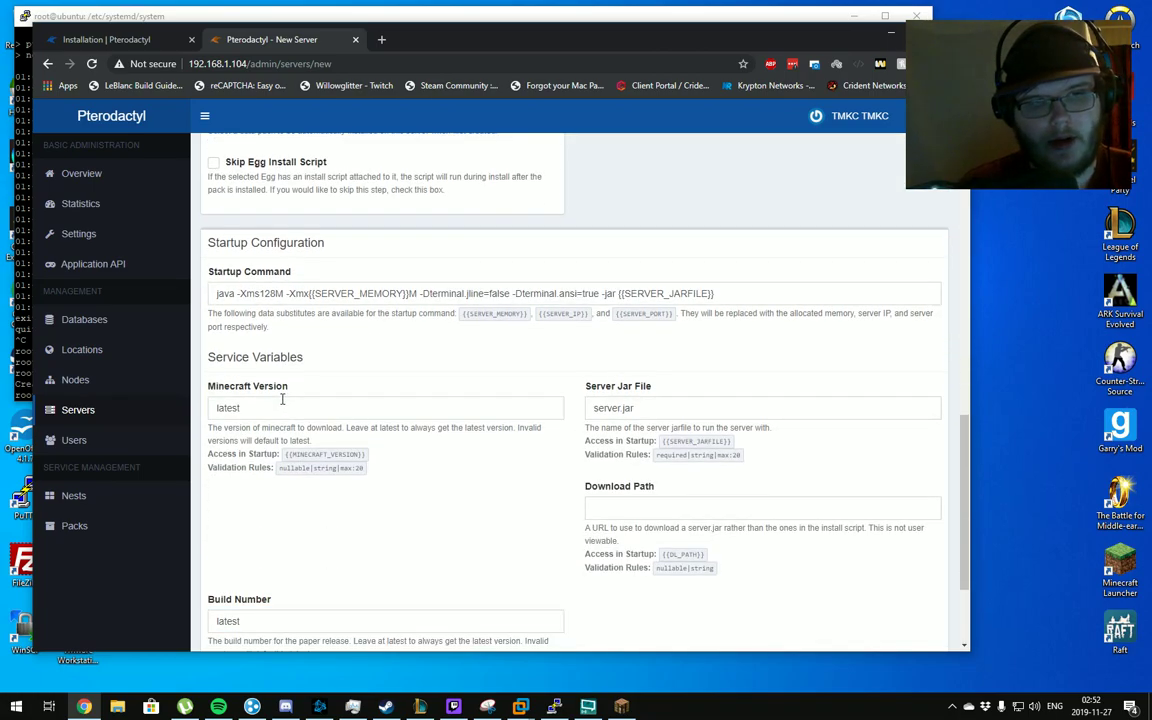
scroll(524, 391, "down", 2)
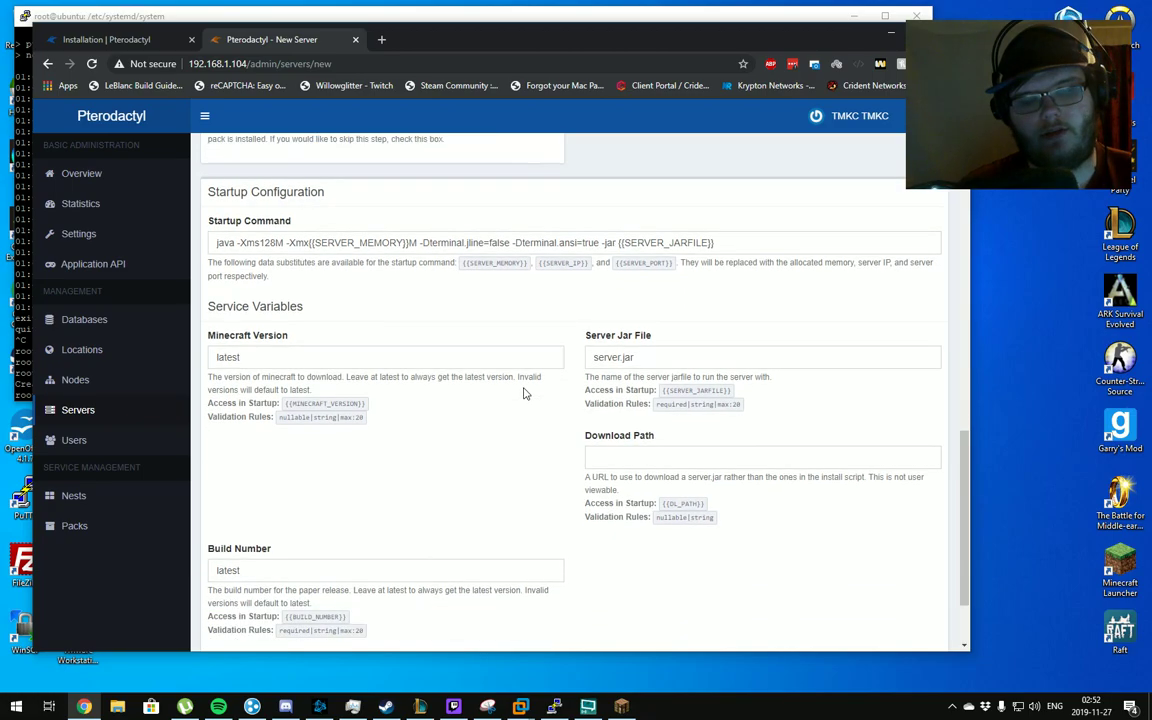
scroll(410, 342, "up", 2)
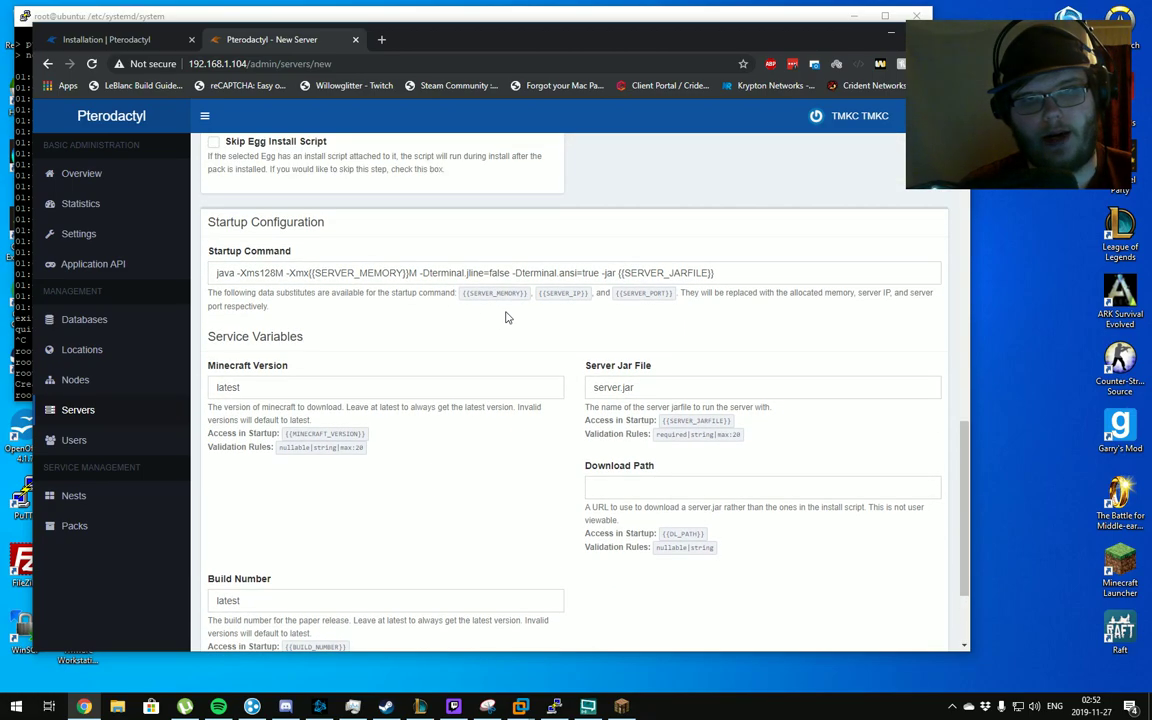
scroll(506, 314, "down", 3)
left_click(902, 574)
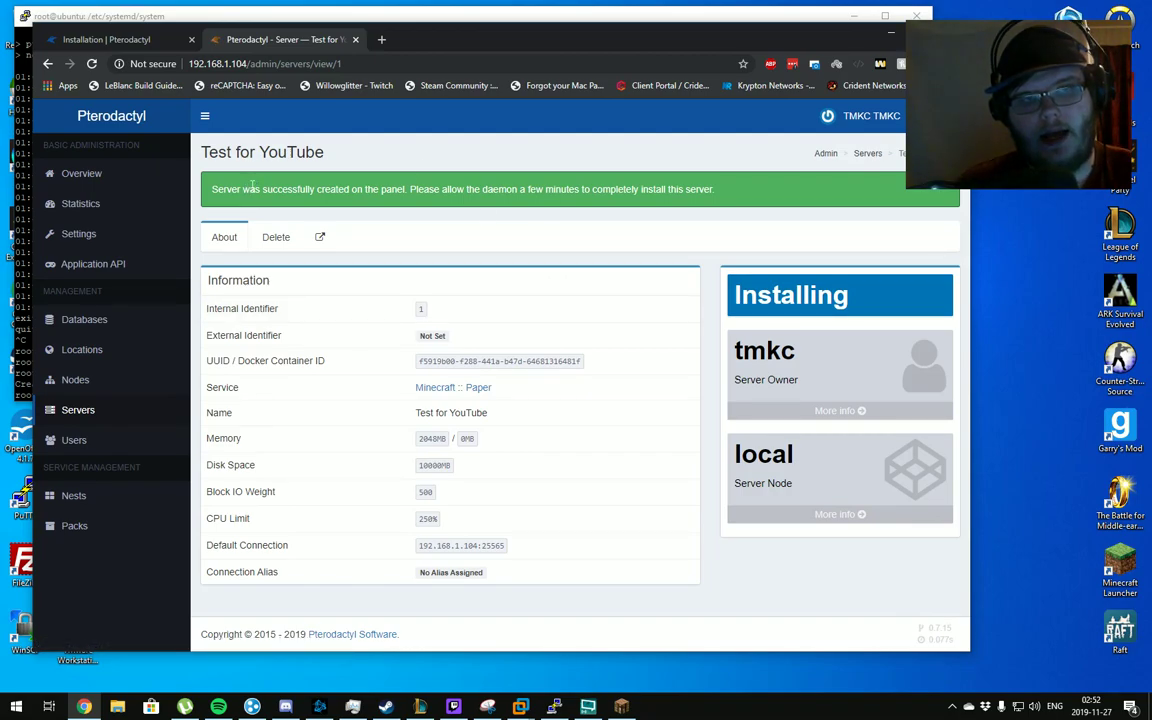
Highlight parts of the server-created success message to read it
left_click_drag(220, 186, 461, 195)
left_click(565, 193)
left_click_drag(565, 193, 488, 194)
left_click(480, 192)
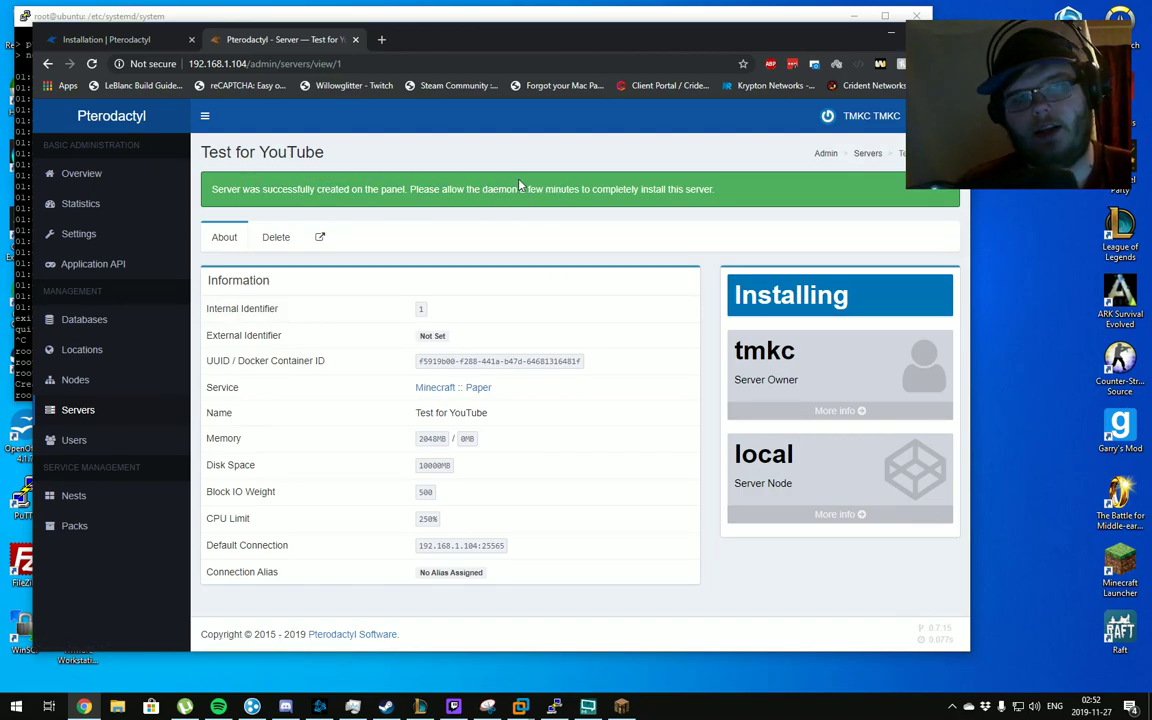
left_click_drag(716, 190, 213, 190)
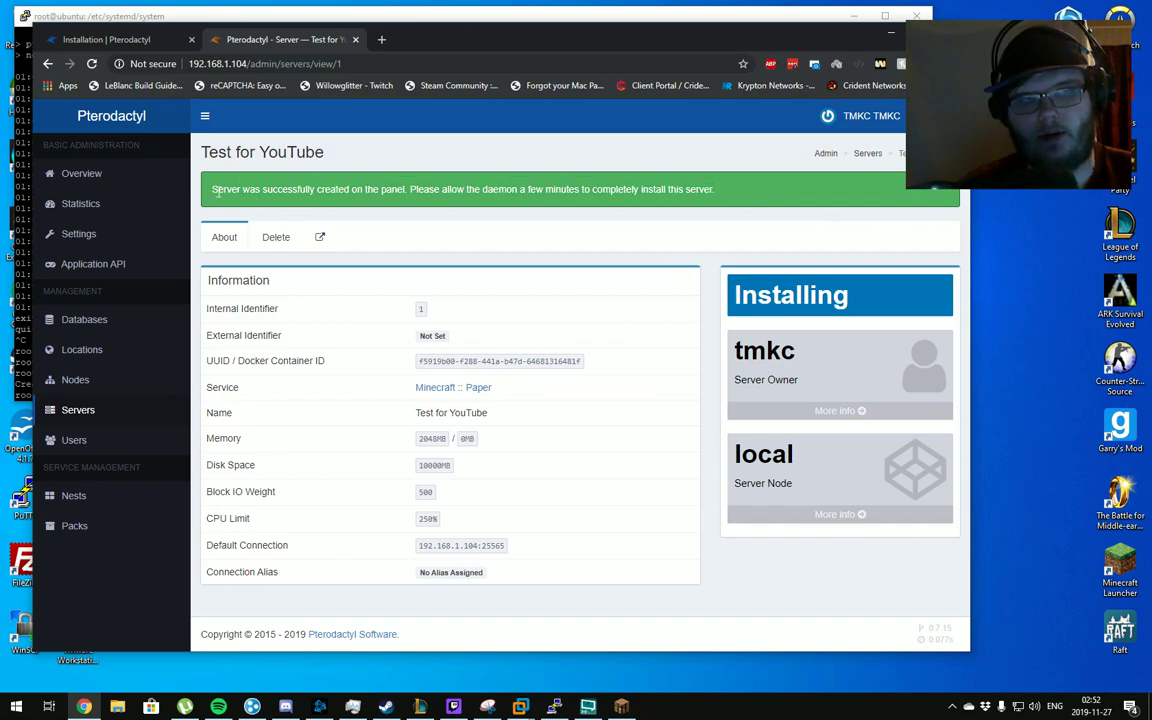
left_click_drag(212, 189, 380, 194)
left_click(645, 209)
left_click_drag(725, 189, 347, 192)
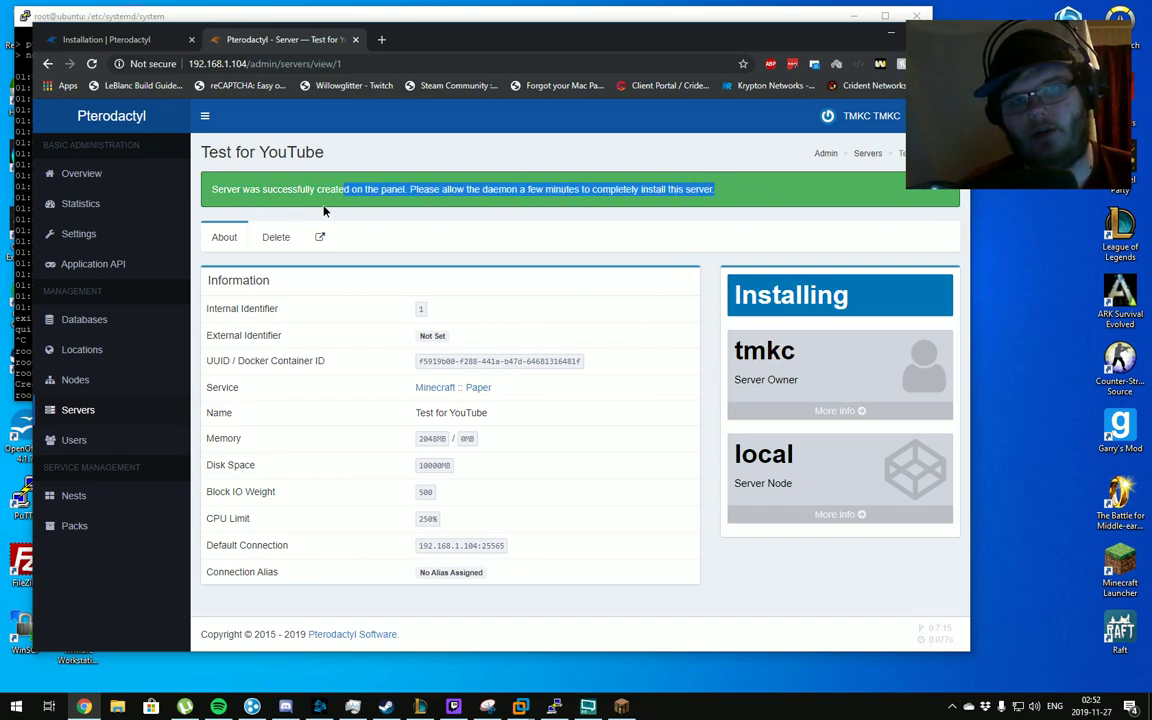
left_click(305, 195)
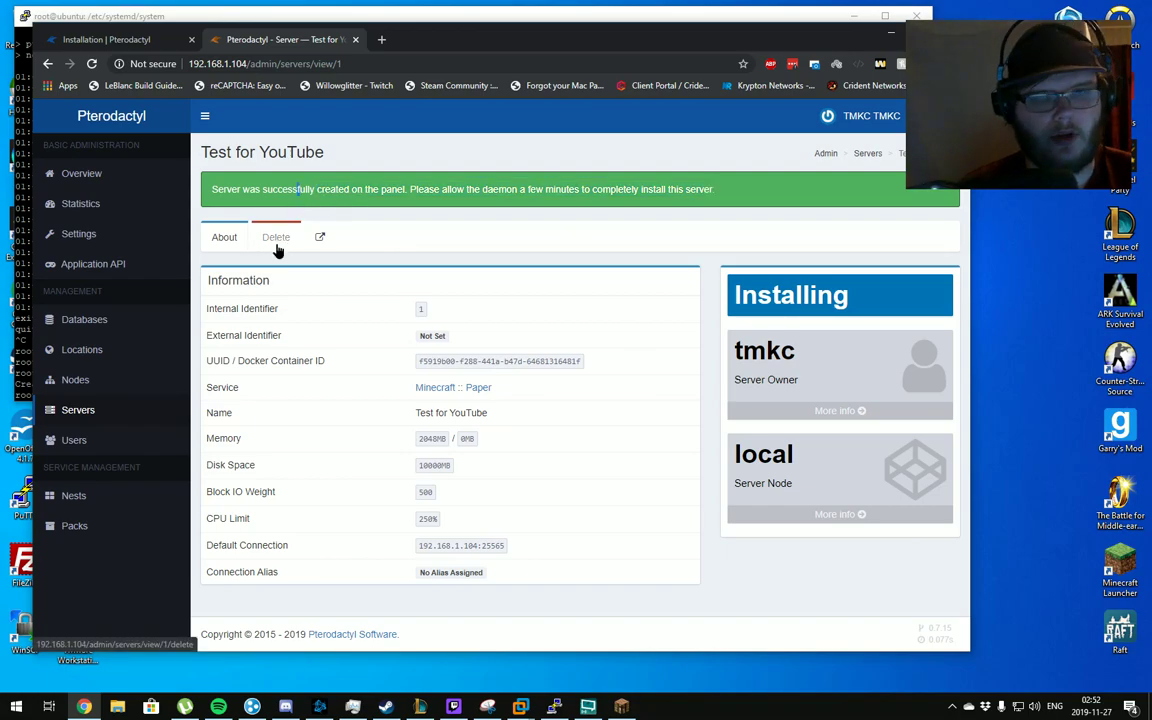
Glance at the server's Delete tab, go back, and return to the Servers list
left_click(279, 246)
key("alt+Left")
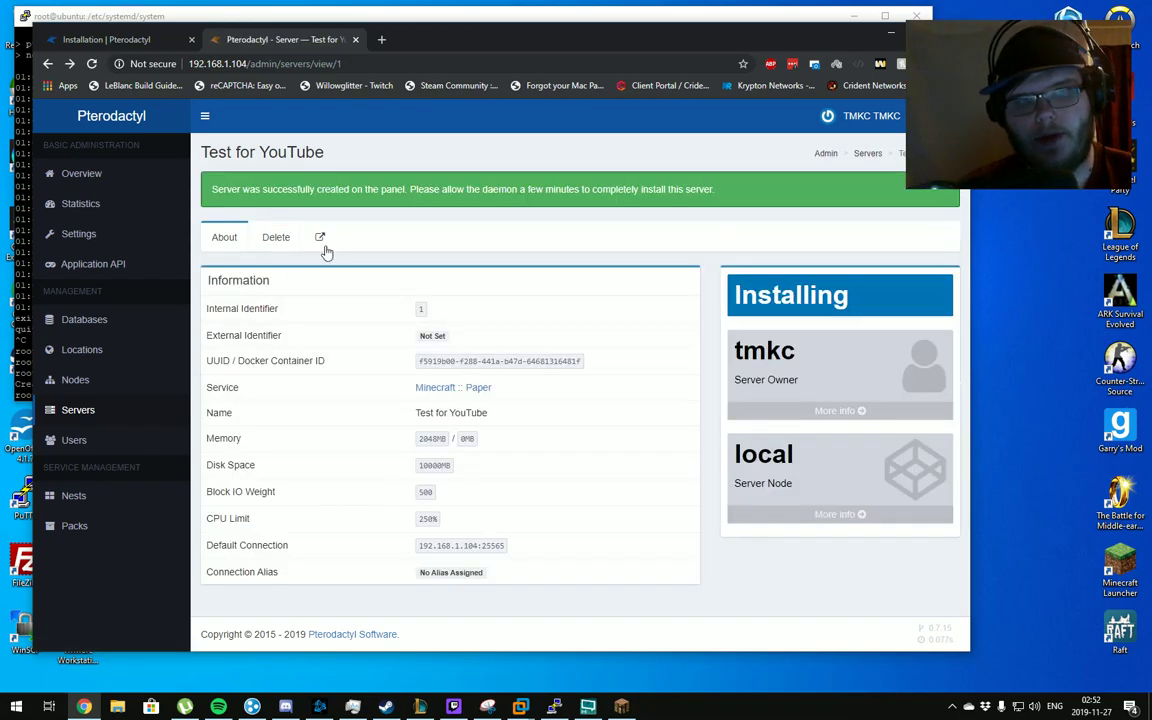
left_click_drag(348, 189, 736, 193)
left_click(580, 210)
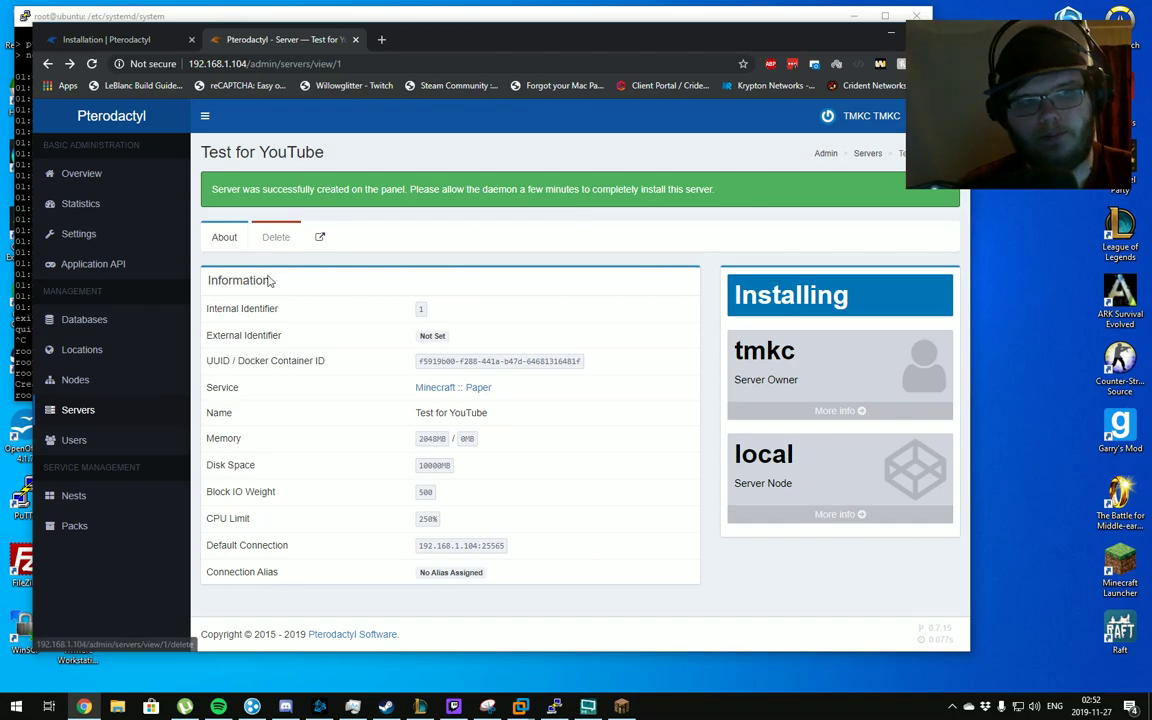
left_click(76, 414)
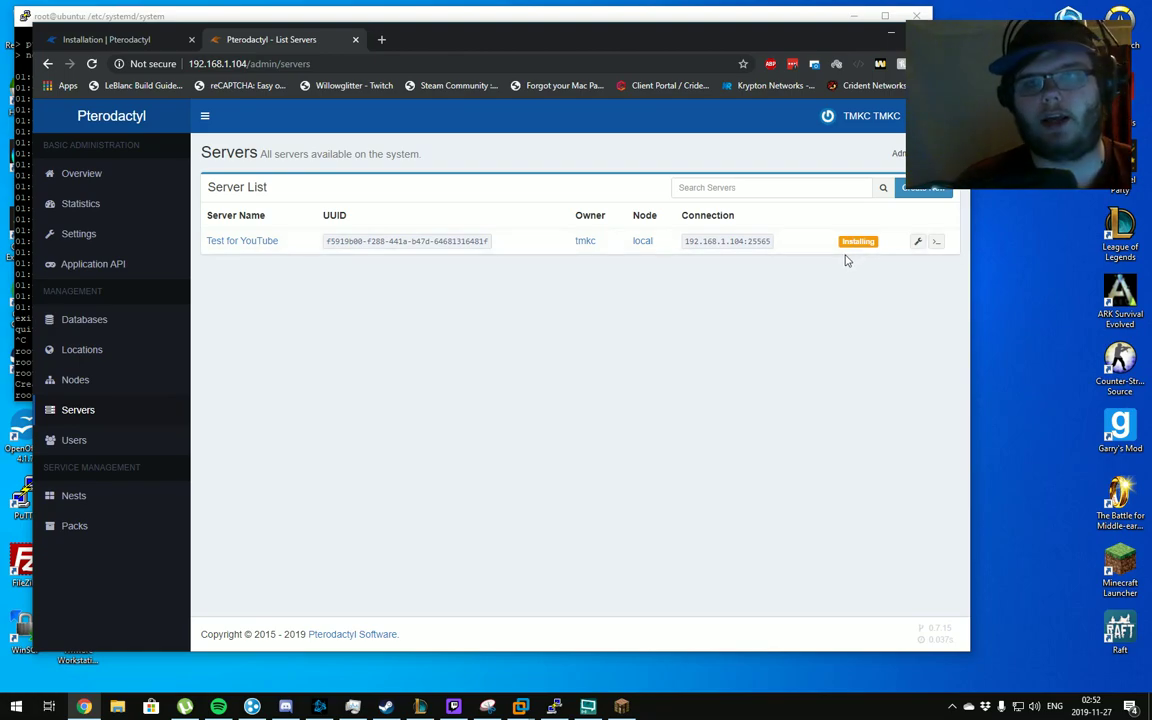
Reload the Servers page until Test for YouTube reads Active, then open its details
key("F5")
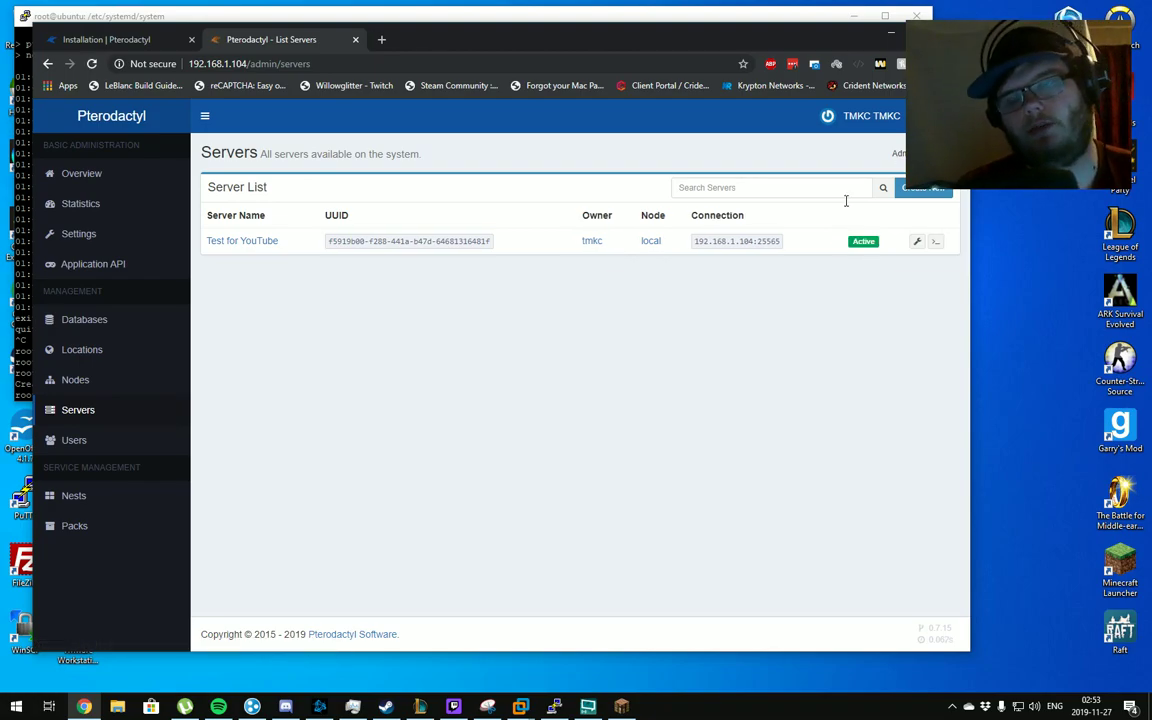
left_click(237, 245)
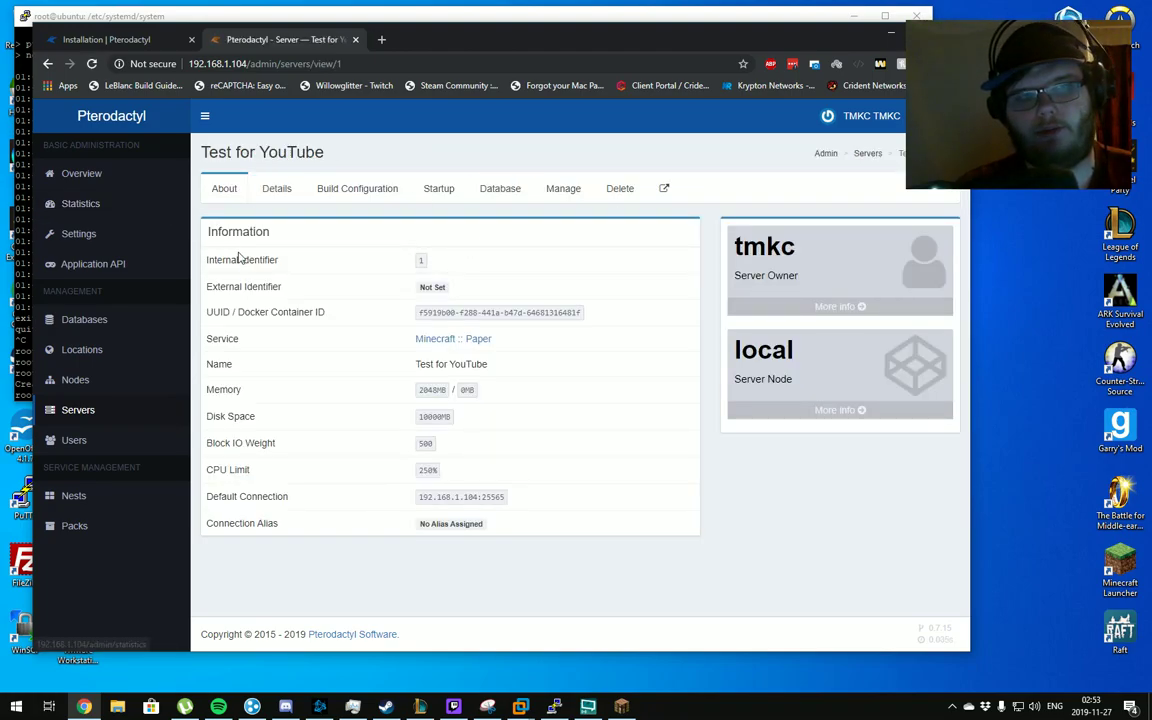
Open Test for YouTube's console view and browse its File Management and Startup pages
left_click(664, 199)
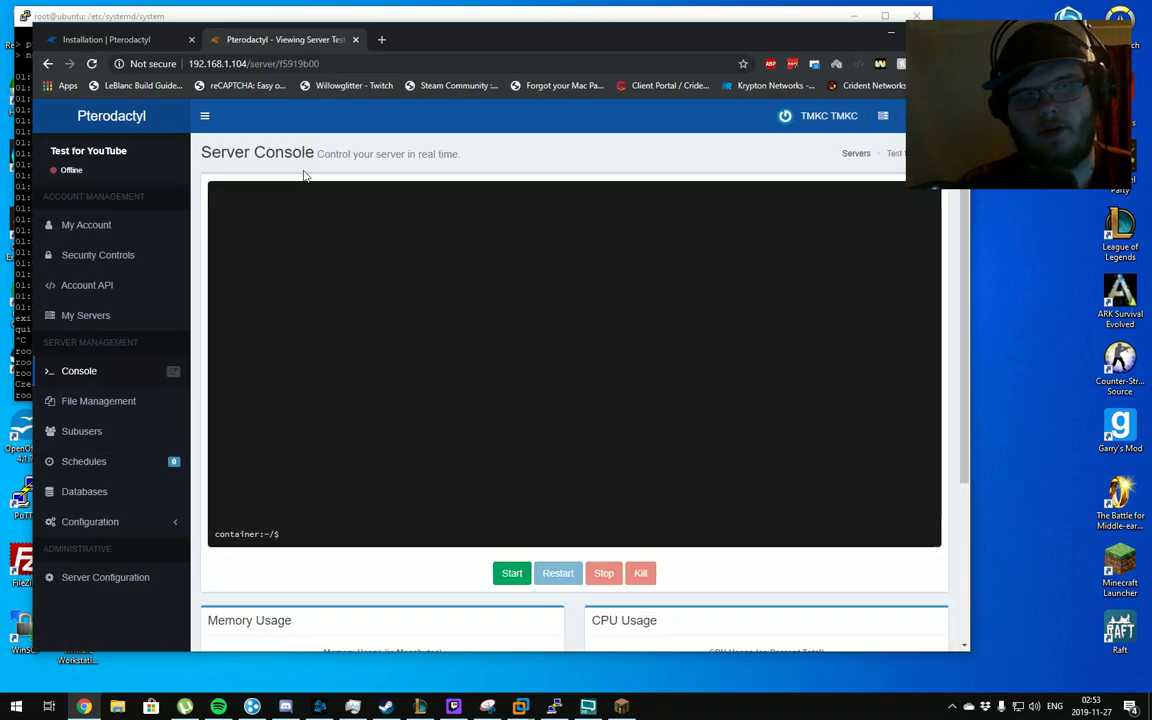
scroll(204, 174, "down", 3)
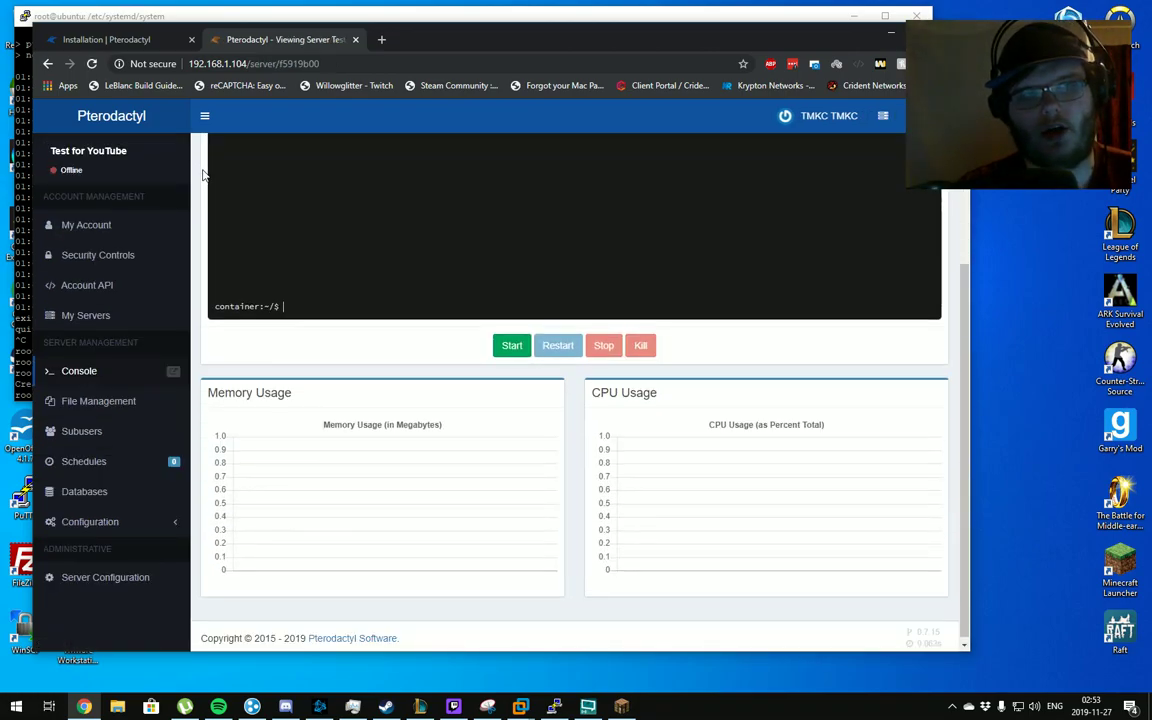
scroll(204, 174, "up", 3)
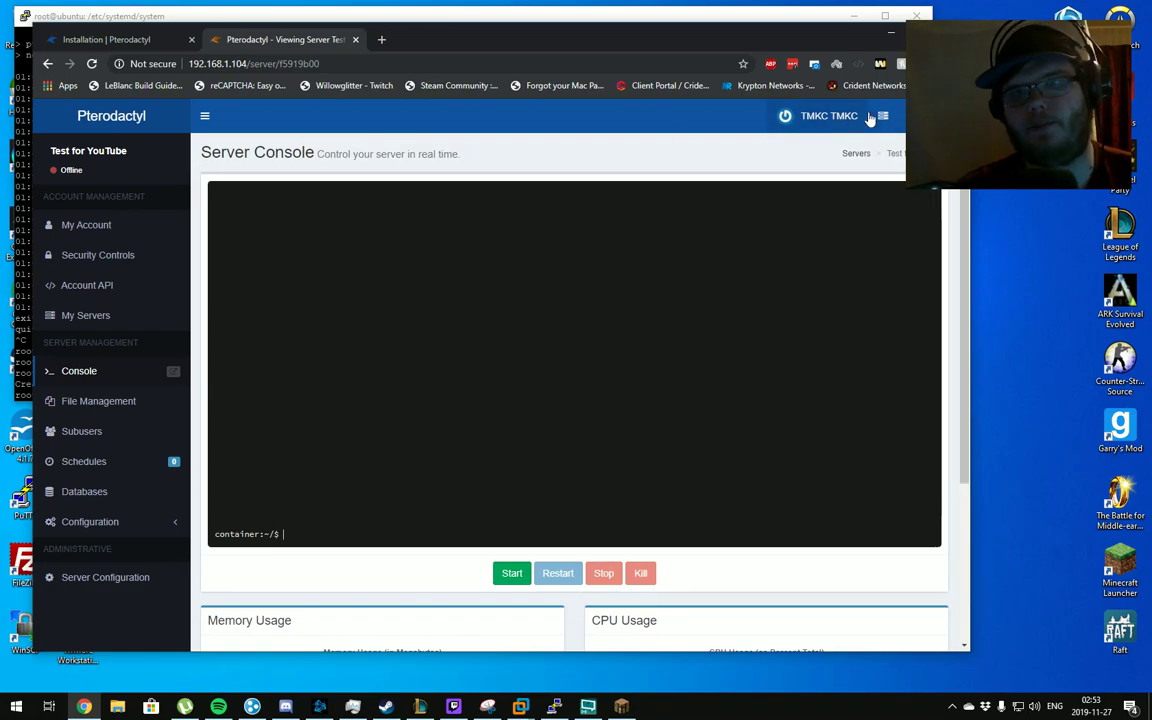
left_click(112, 404)
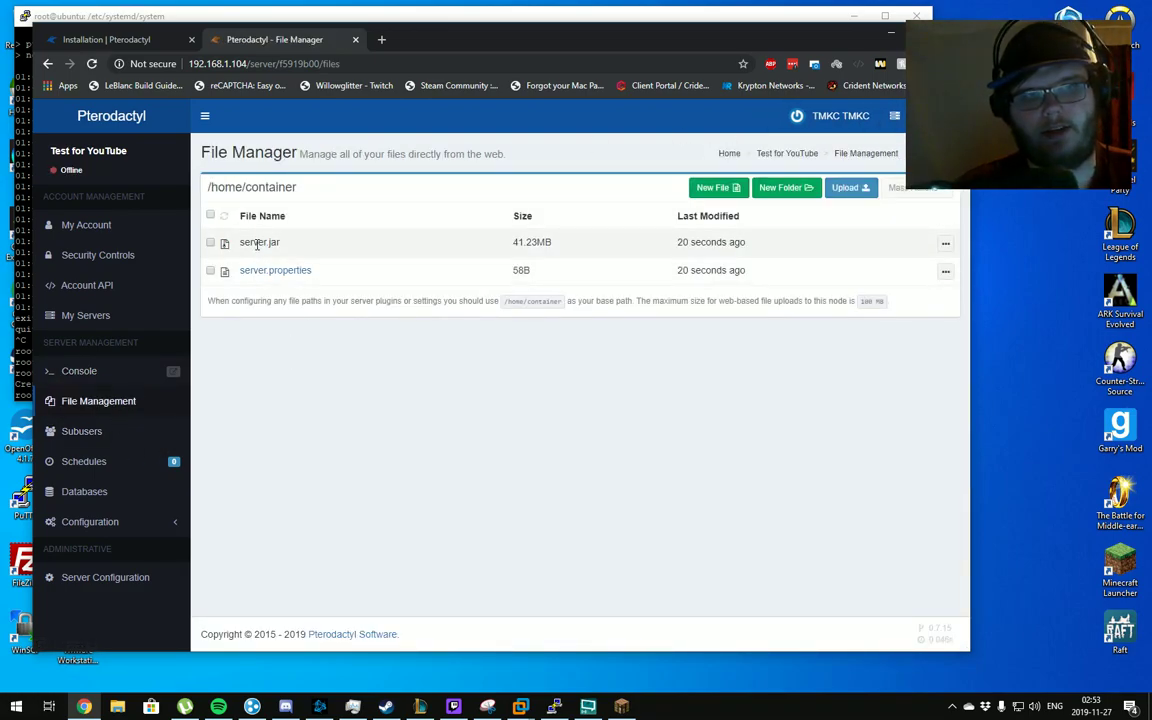
left_click(117, 523)
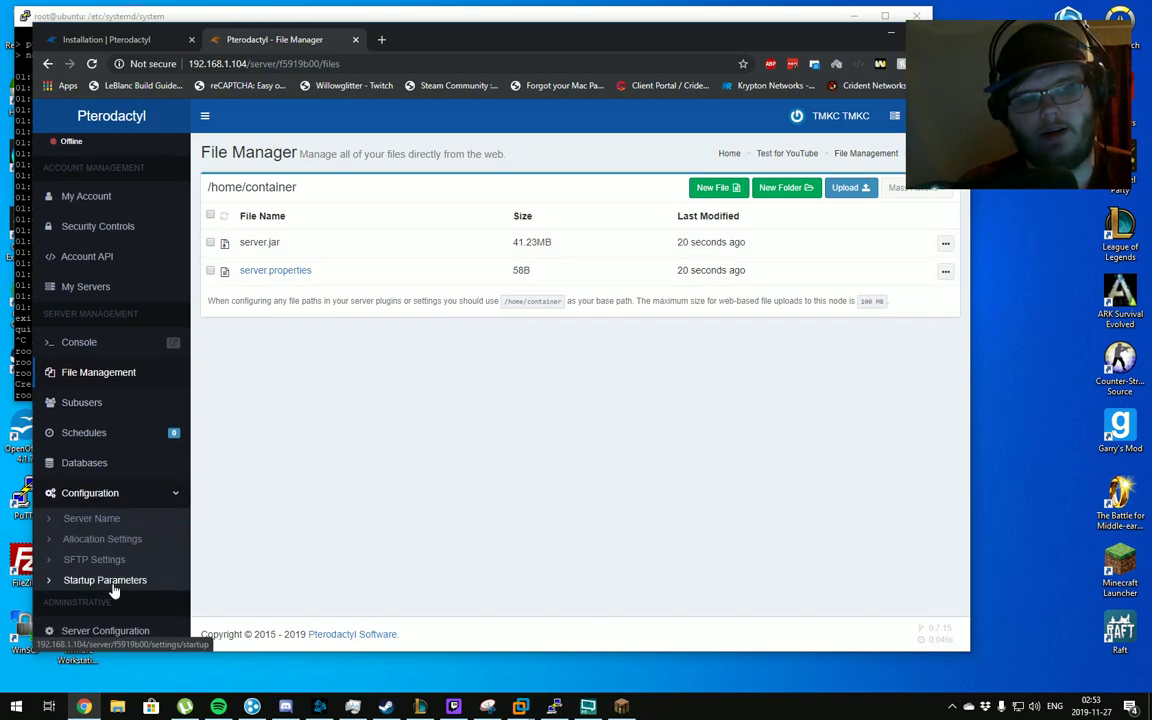
left_click(113, 586)
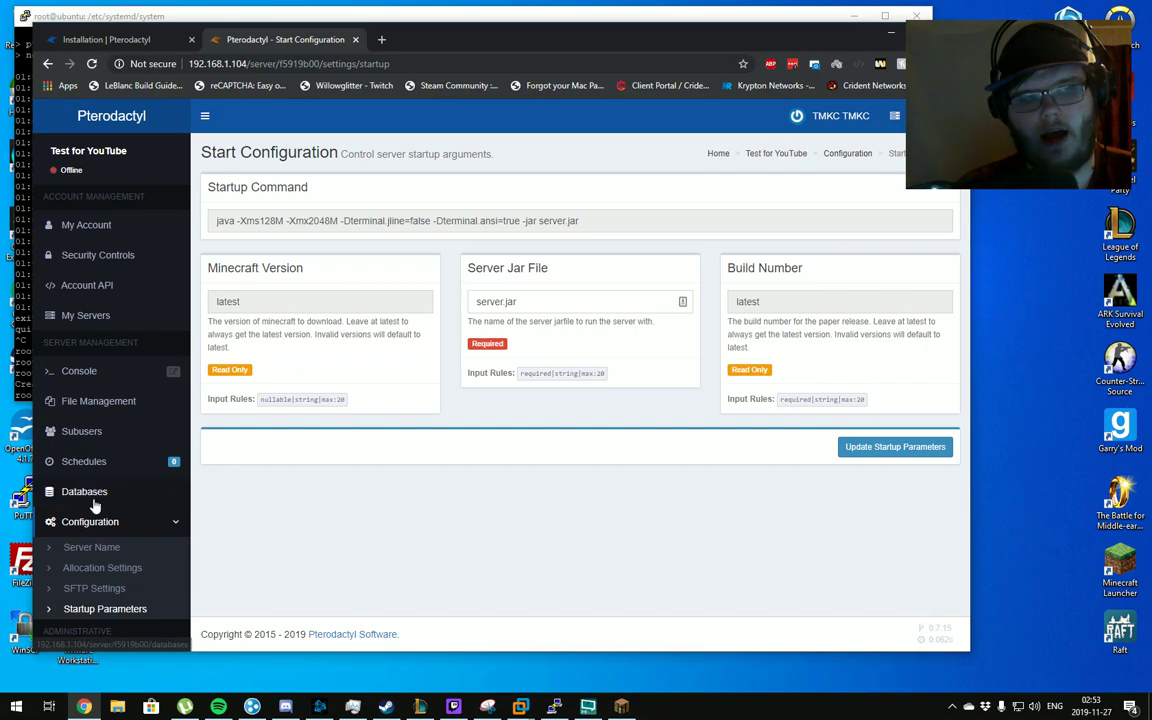
View the server's SFTP details, selecting the connection address
left_click(100, 590)
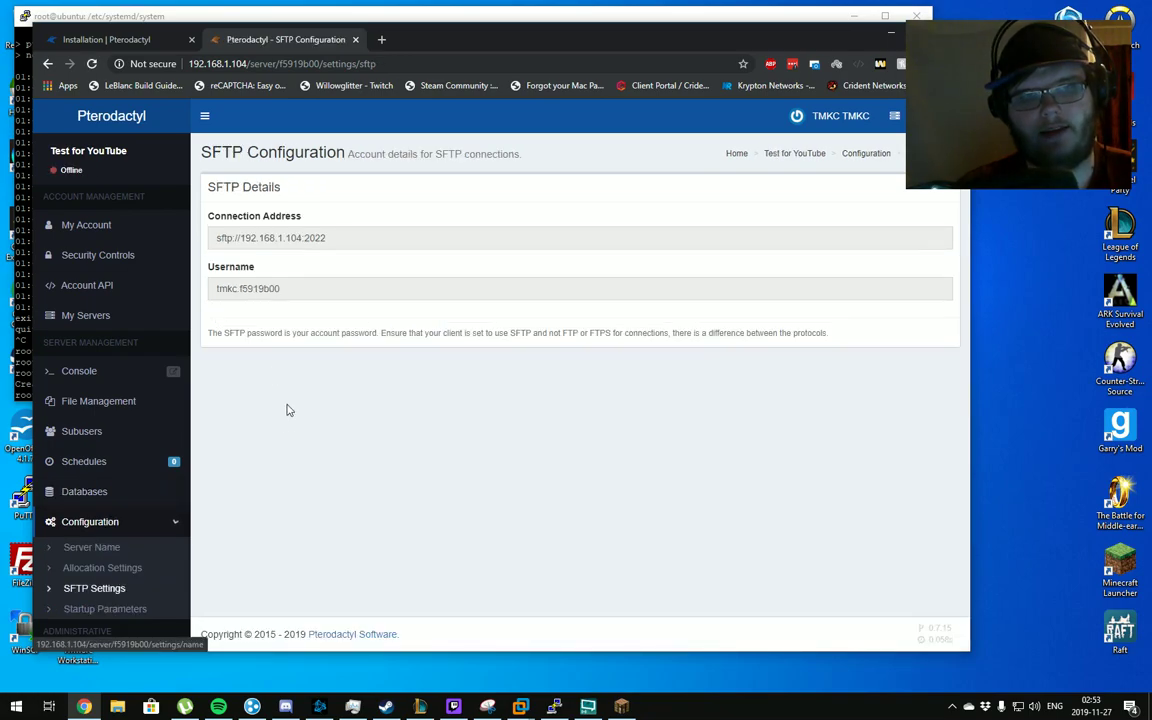
left_click(342, 238)
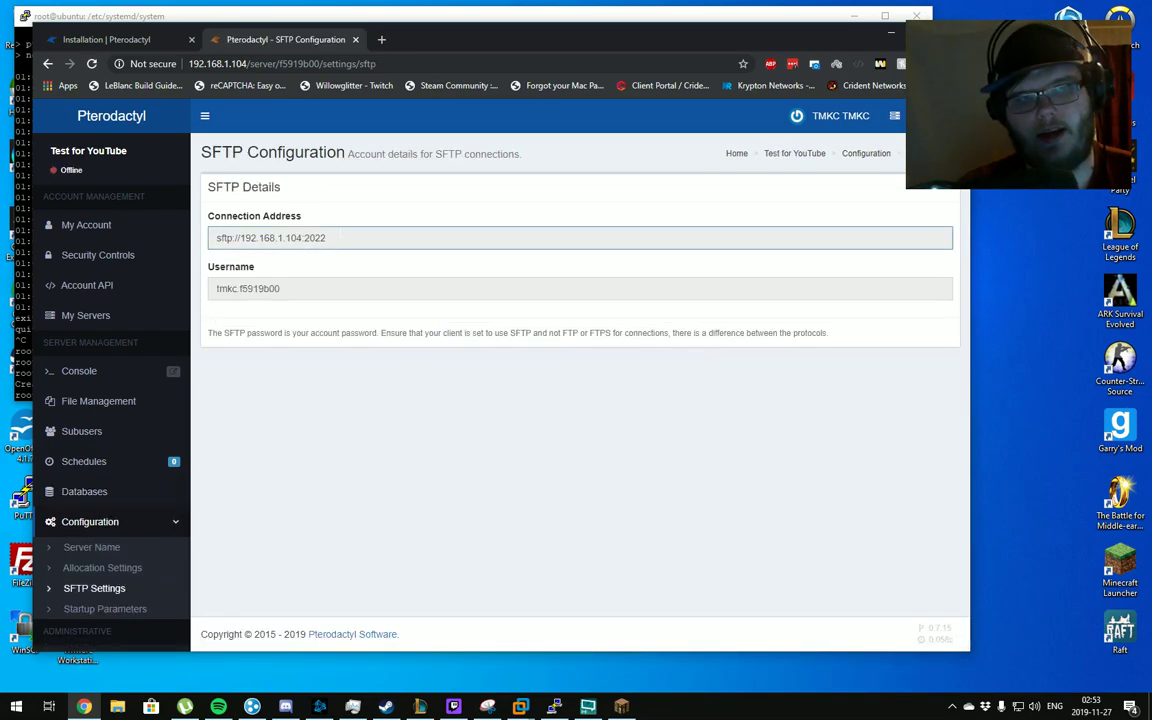
triple_click(207, 247)
left_click(213, 239)
triple_click(213, 239)
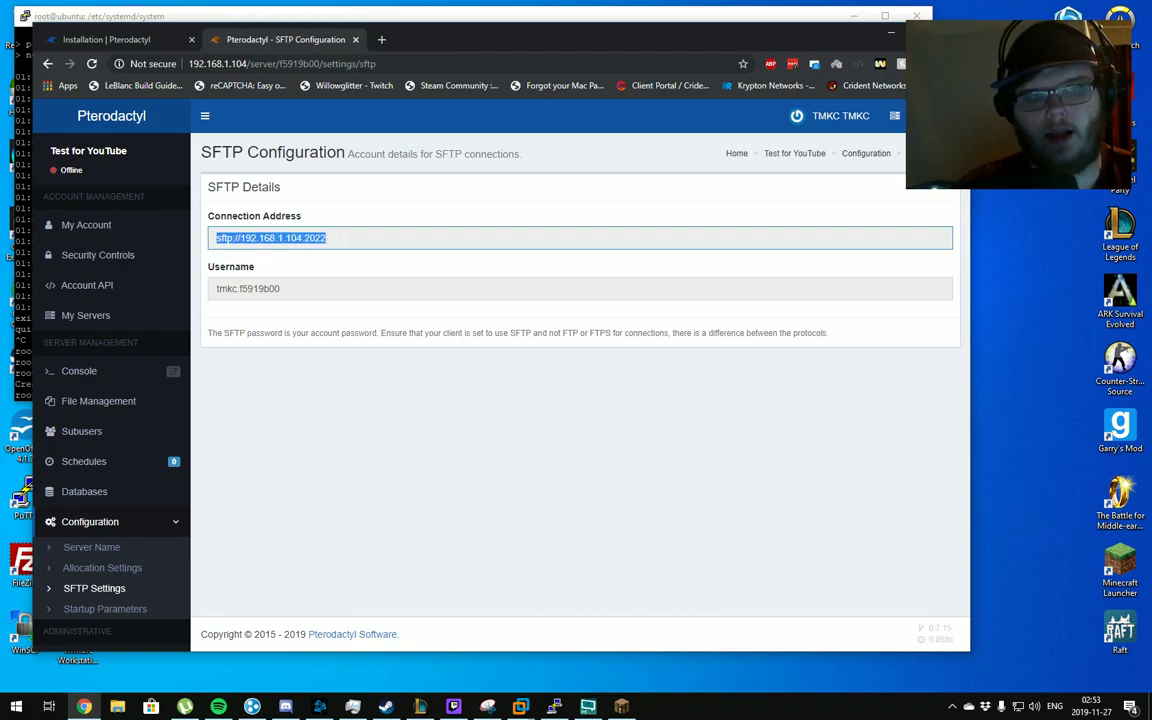
left_click(342, 238)
left_click(338, 262)
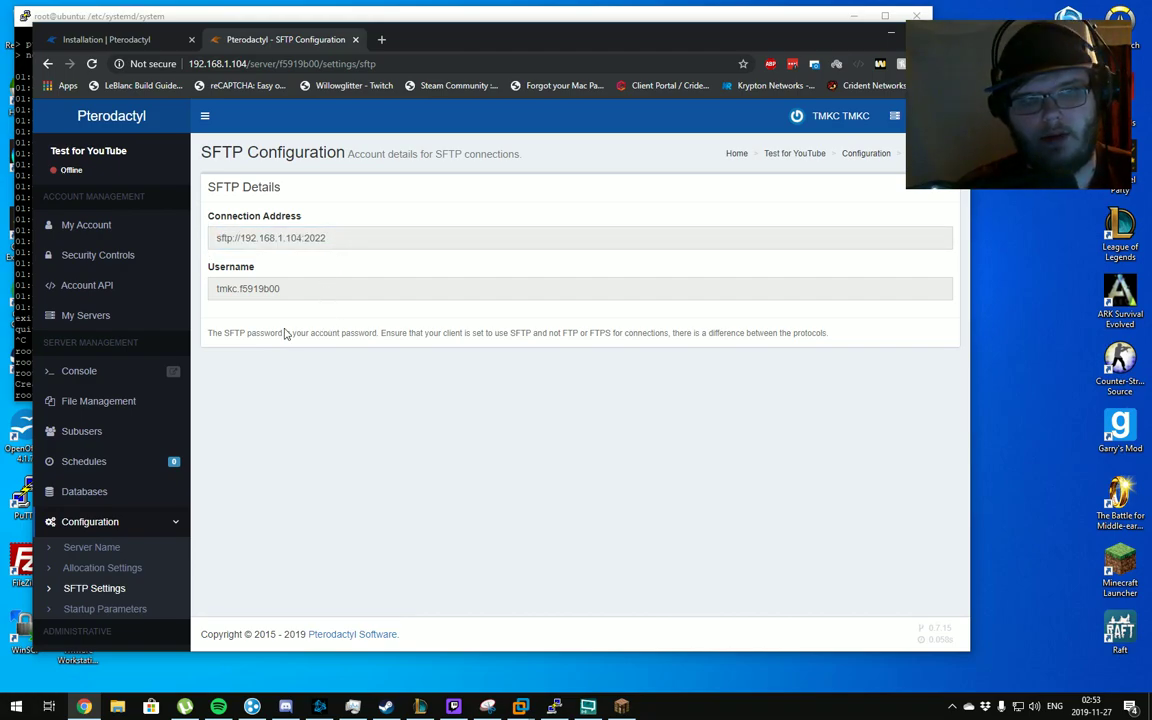
Check the server's allocation: IP 192.168.1.104 and port 25565
left_click(138, 570)
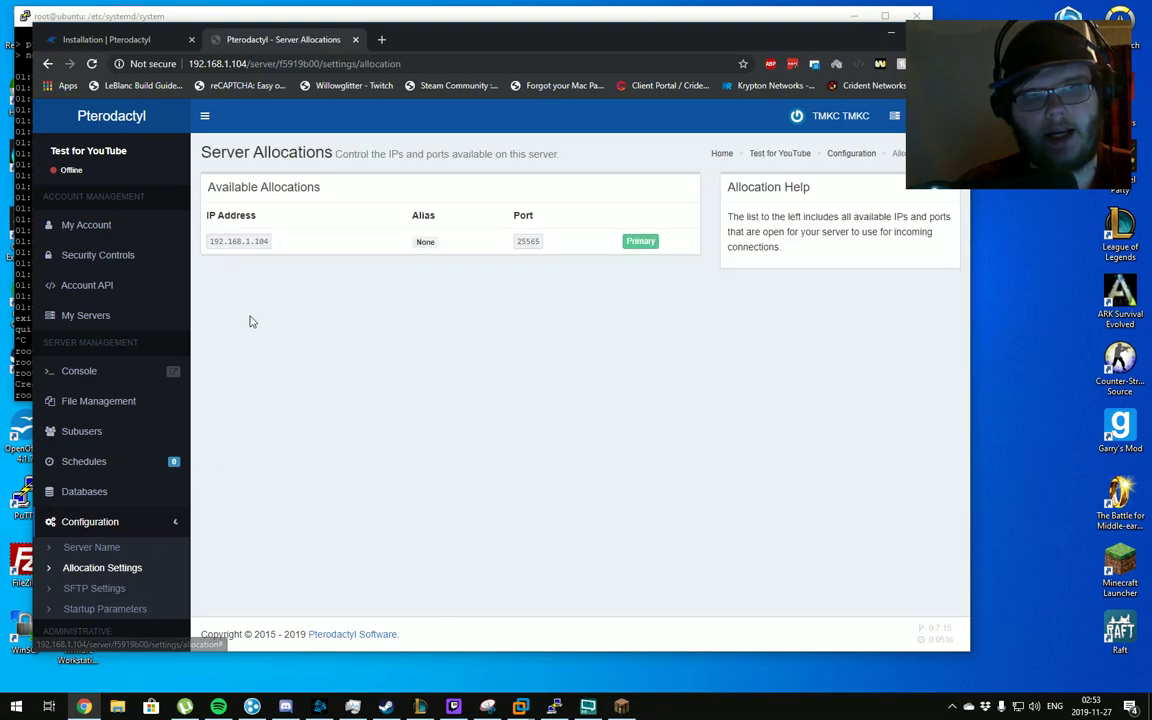
double_click(238, 241)
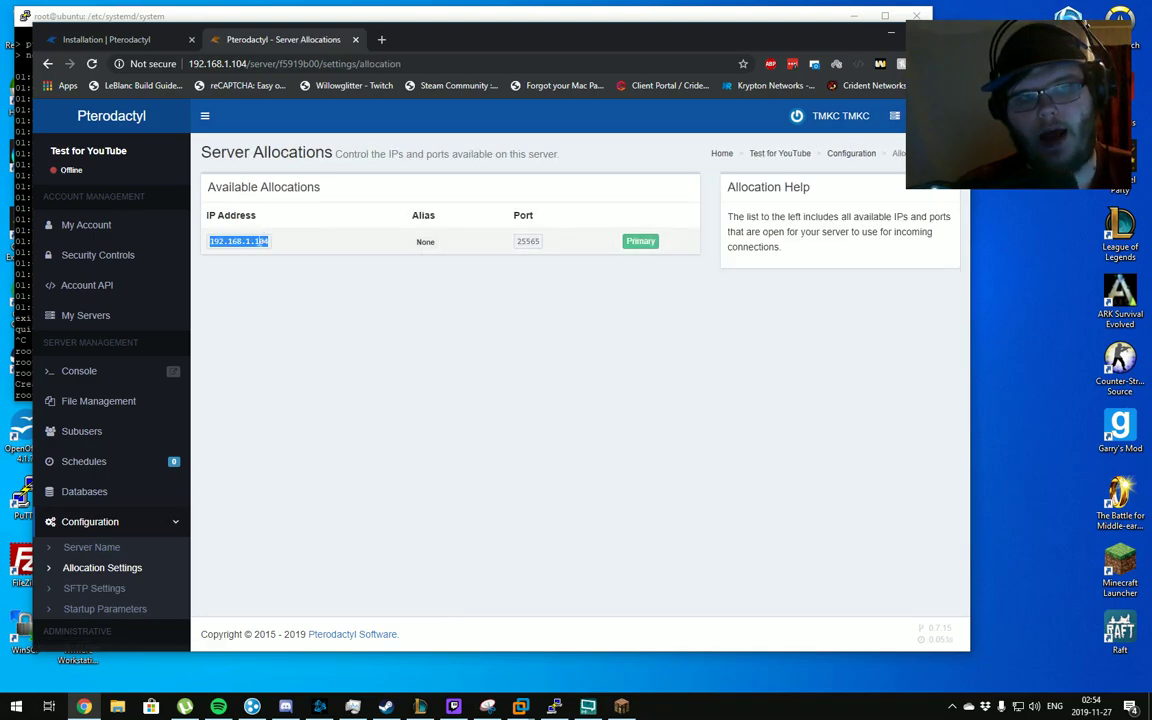
left_click(251, 247)
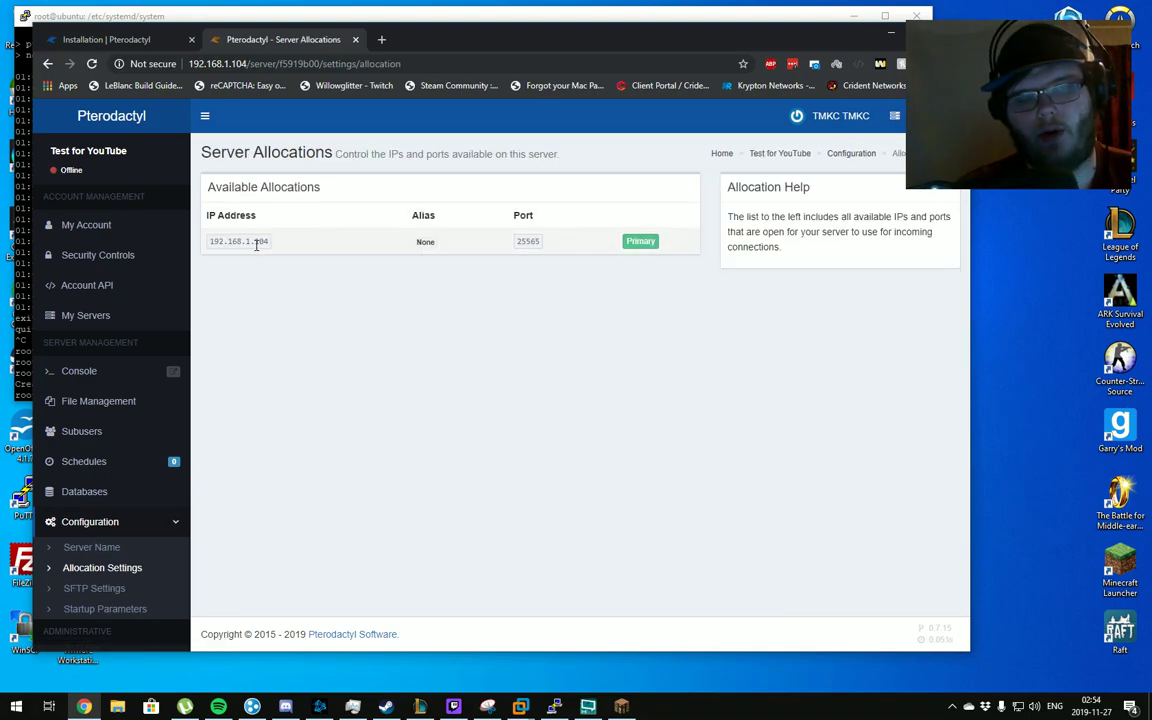
double_click(538, 242)
left_click(532, 244)
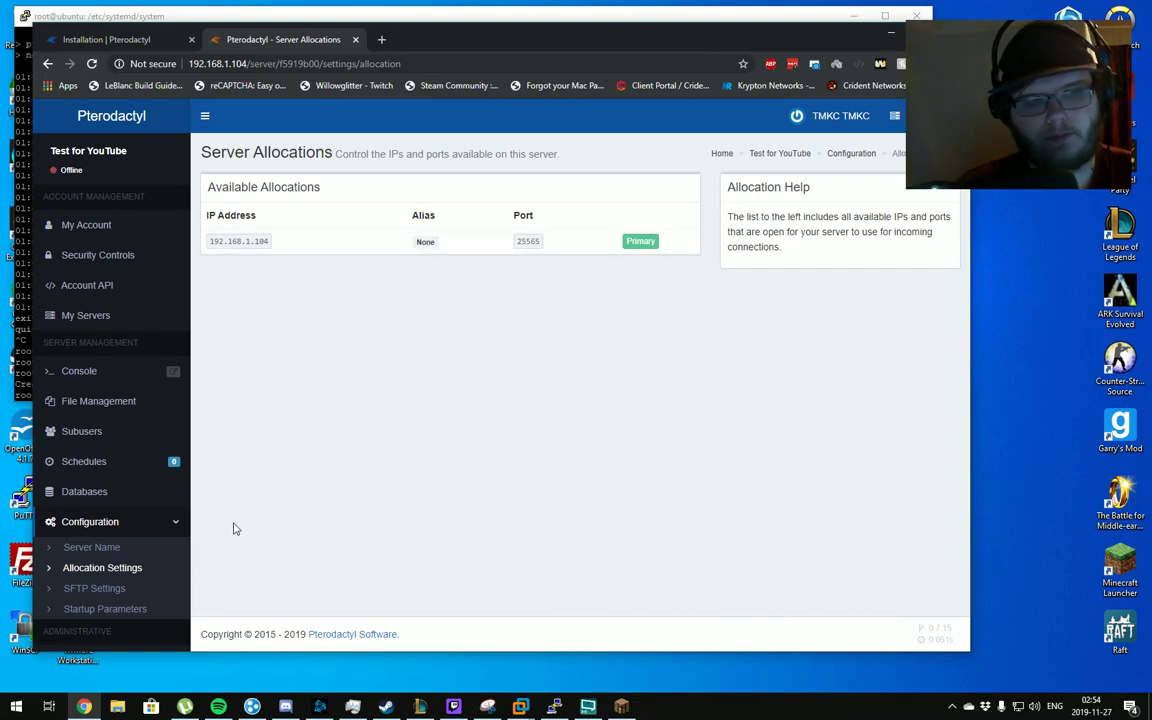
View the Server Name settings, then open the Subusers list
left_click(97, 549)
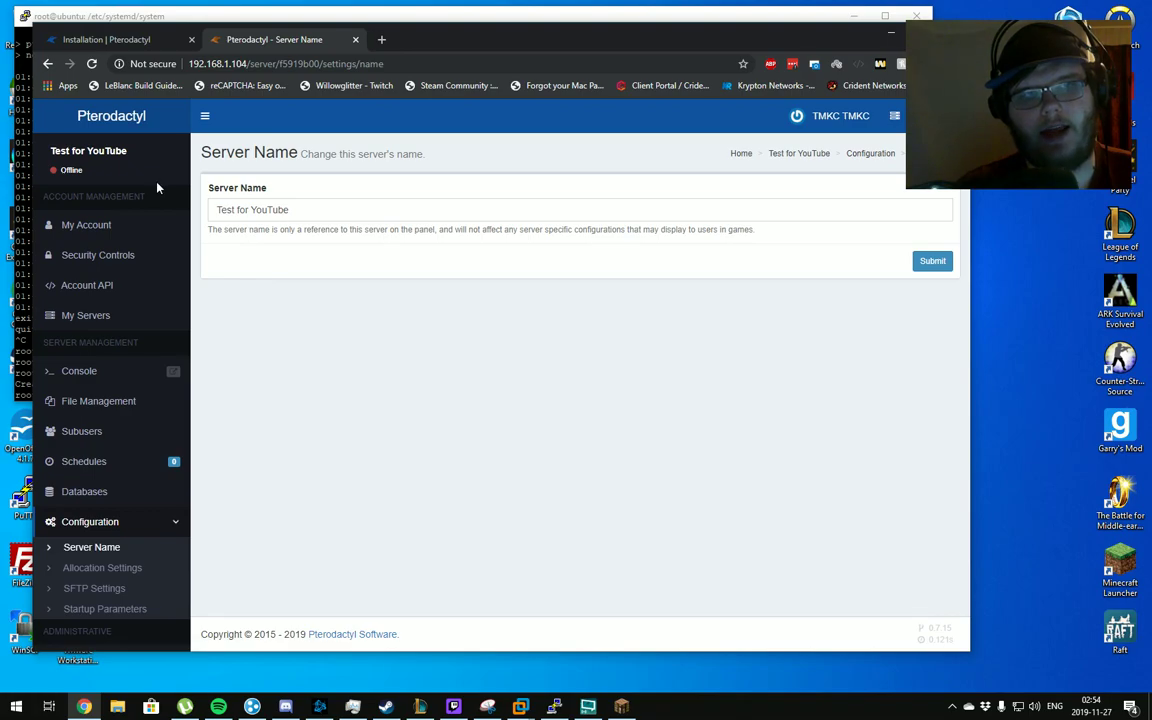
mouse_move(130, 158)
left_mouse_down()
mouse_move(44, 150)
mouse_move(130, 158)
left_mouse_up()
left_click(136, 163)
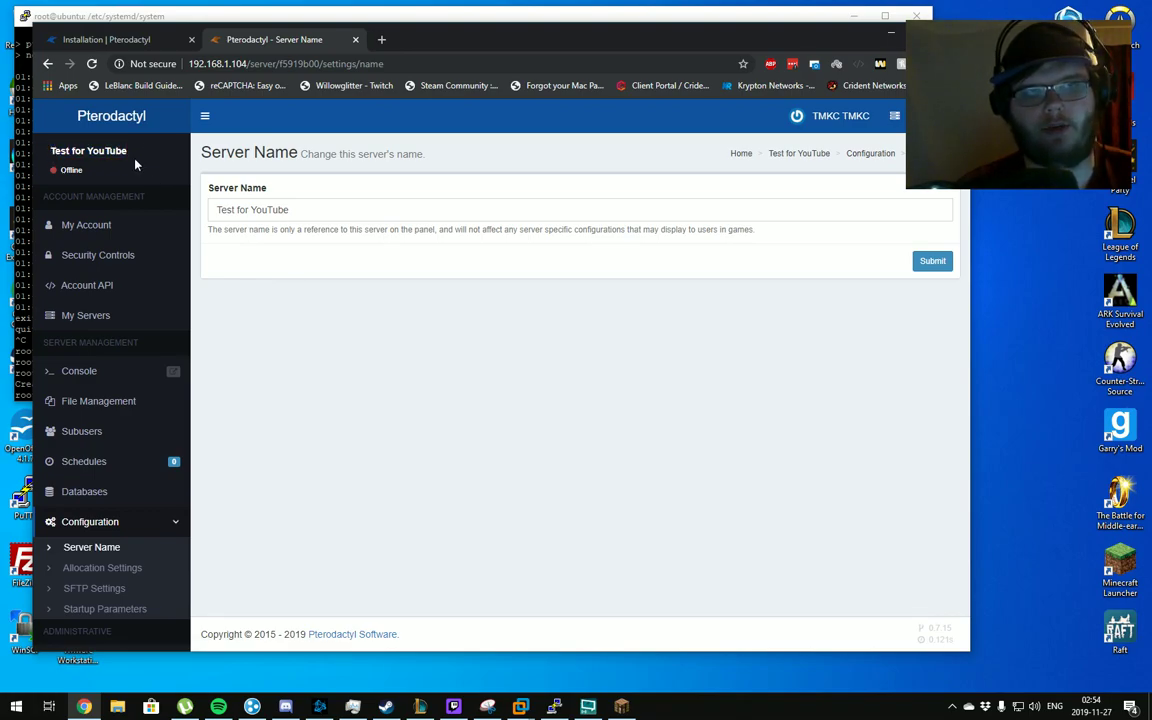
left_click(116, 433)
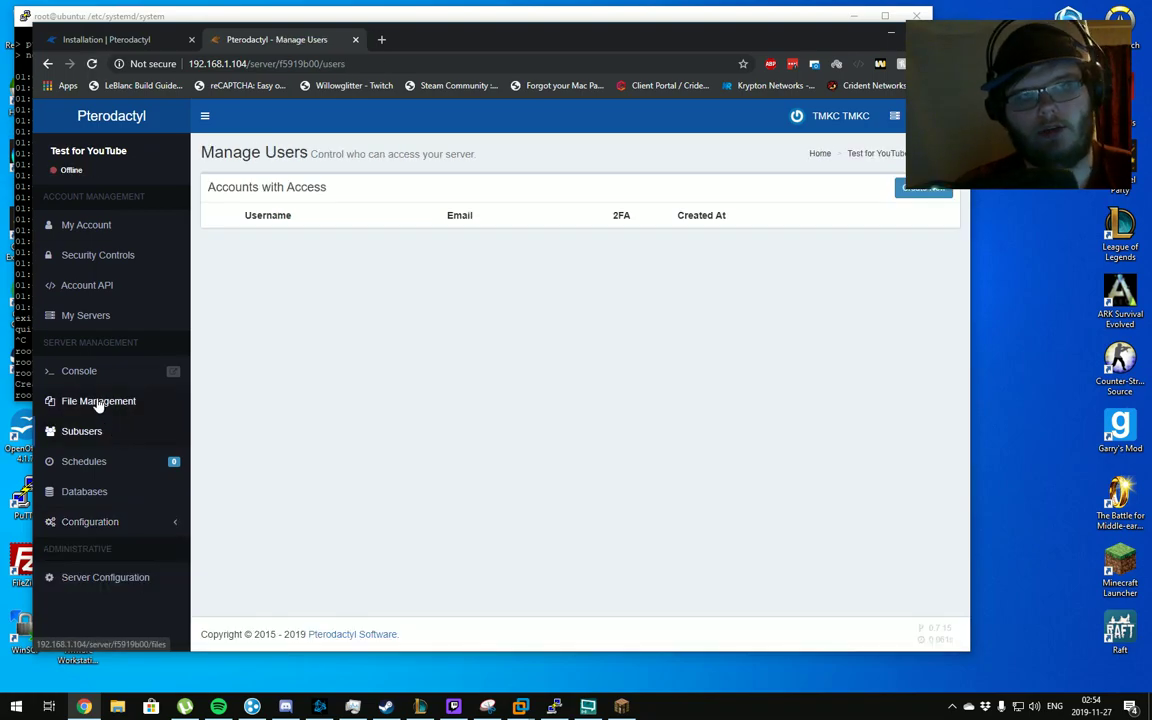
Open the Create New subuser form and scroll through its permissions
left_click_drag(216, 151, 229, 151)
left_click(225, 150)
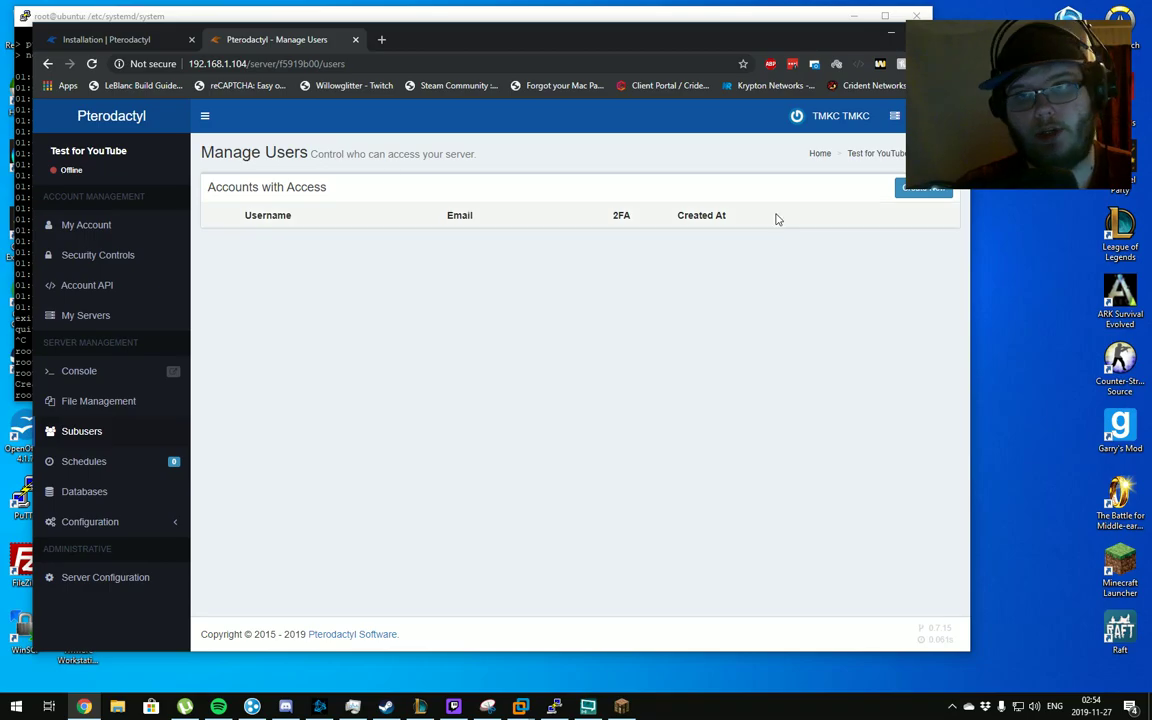
left_click(903, 197)
scroll(368, 301, "down", 2)
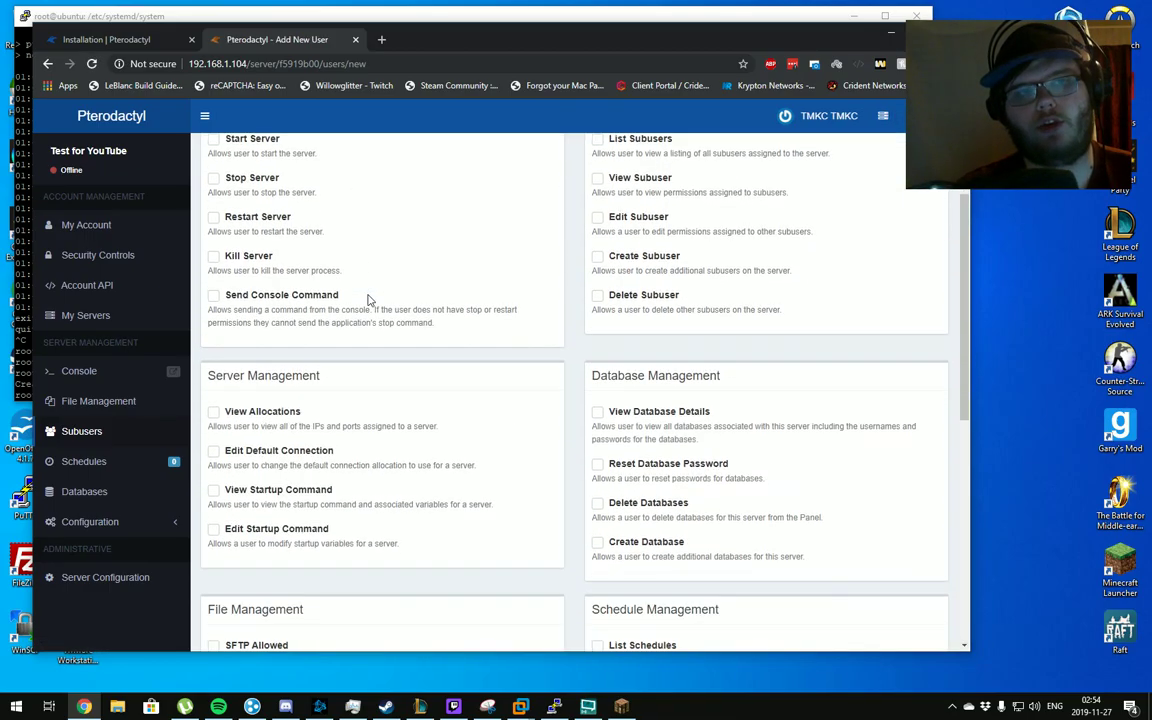
scroll(505, 275, "down", 5)
scroll(504, 275, "up", 8)
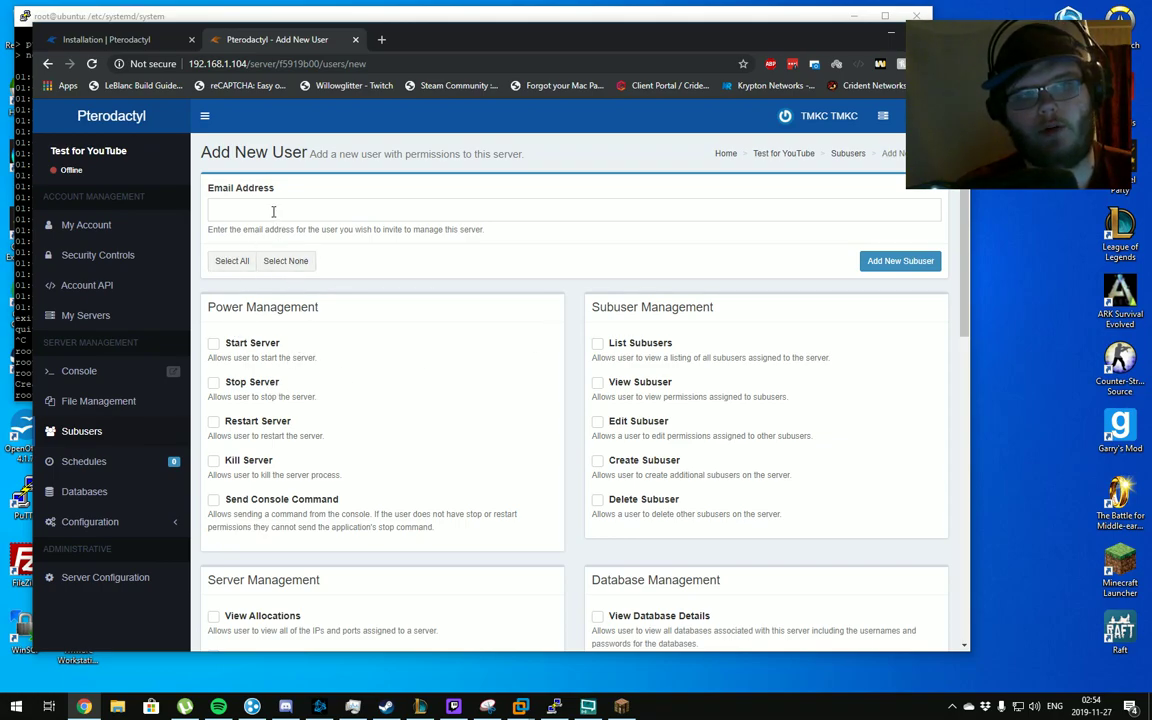
scroll(288, 190, "down", 3)
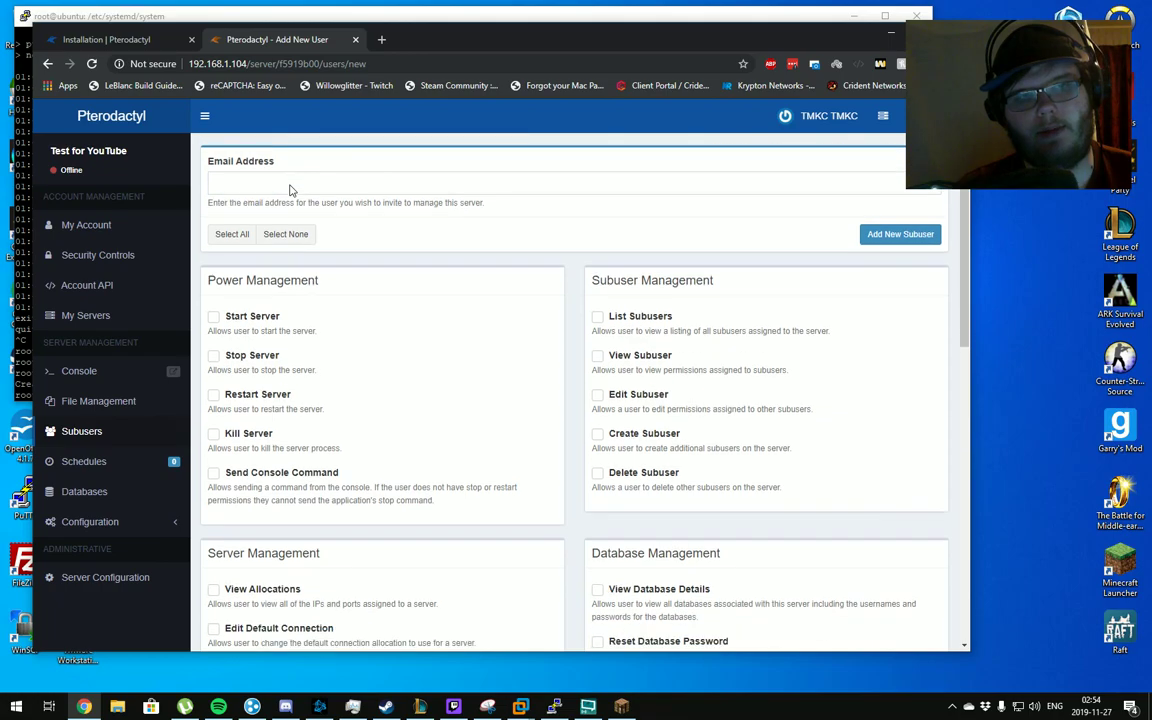
Tick the Start, Stop, Restart and Kill Server power permissions
left_click(246, 209)
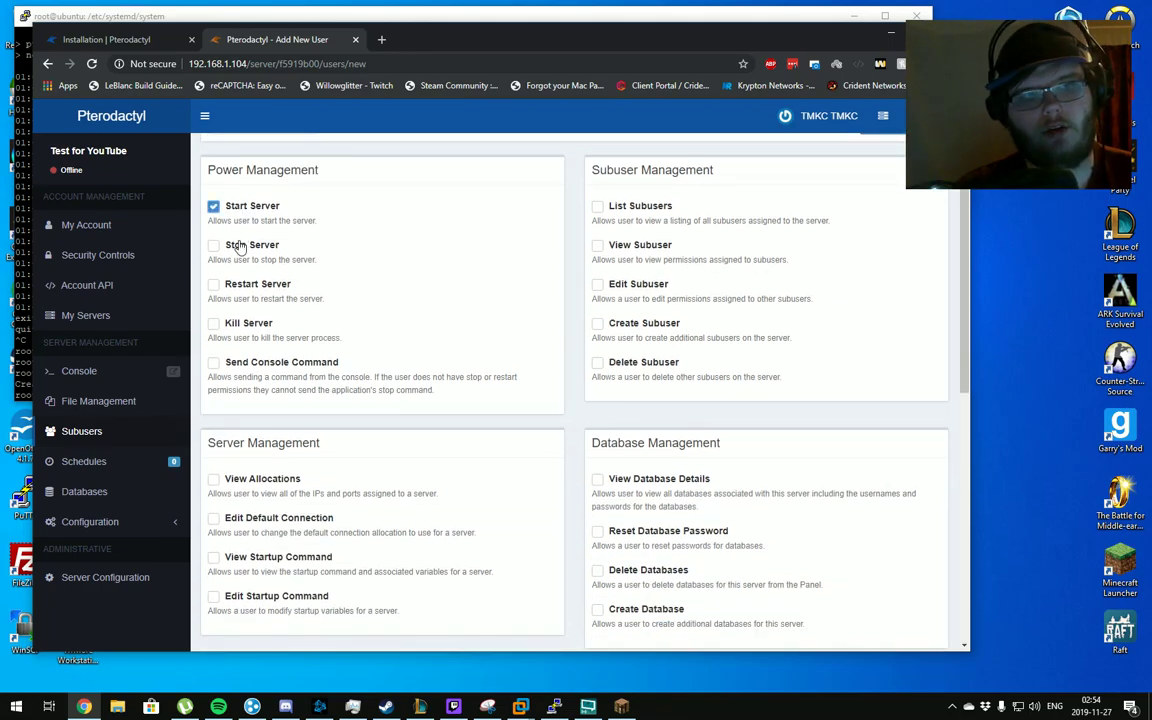
left_click(241, 247)
left_click(277, 288)
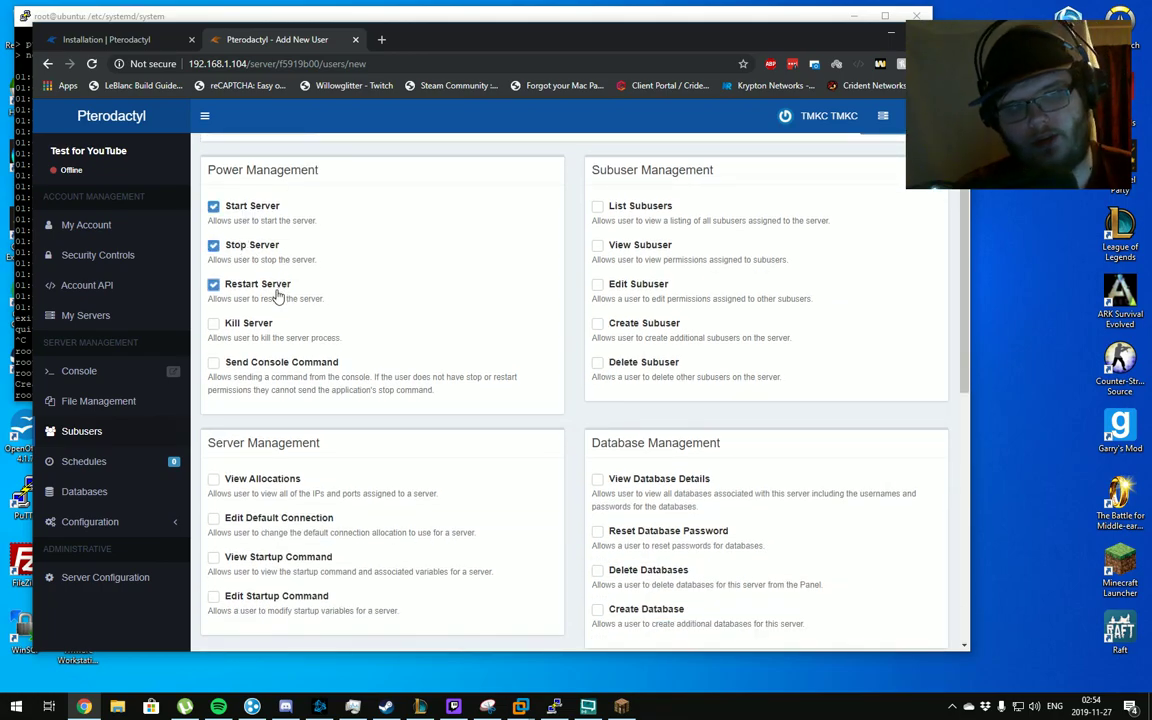
left_click(253, 326)
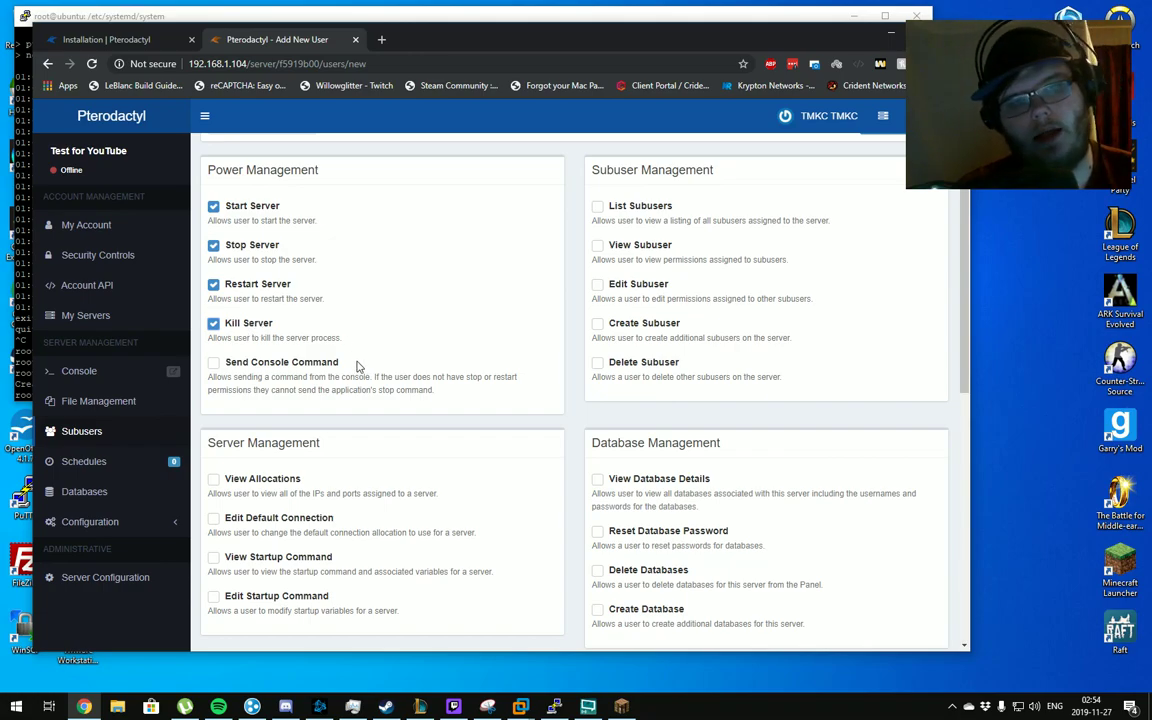
left_click_drag(439, 400, 208, 376)
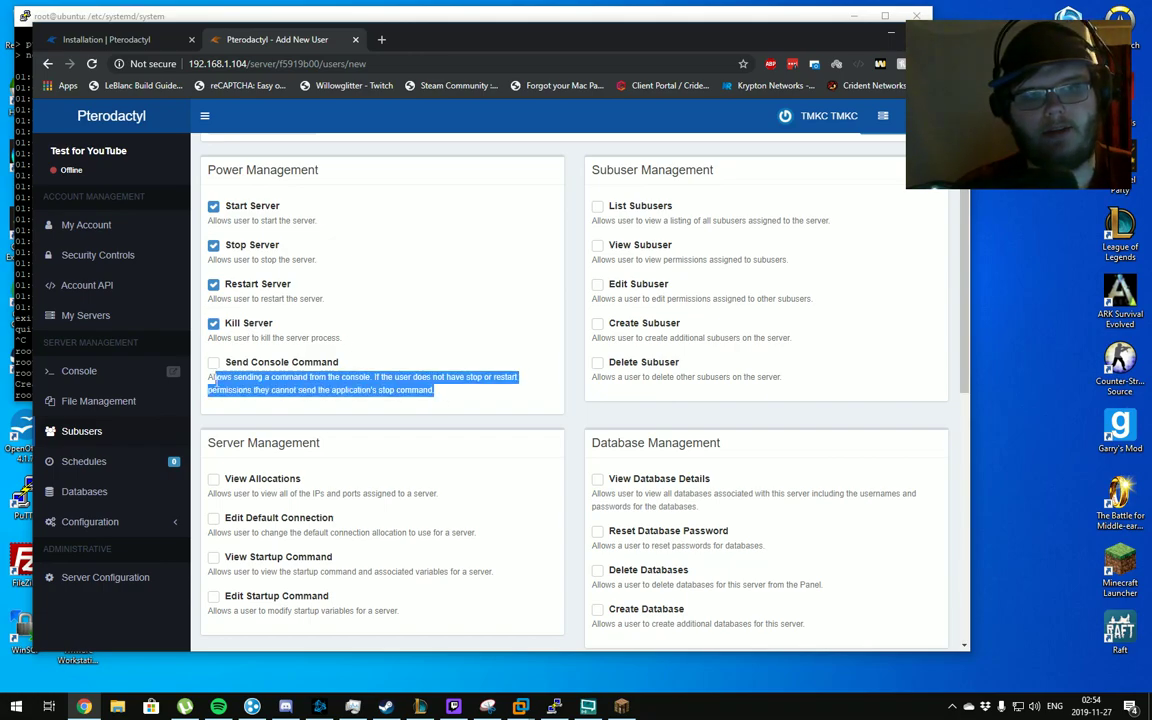
left_click(206, 372)
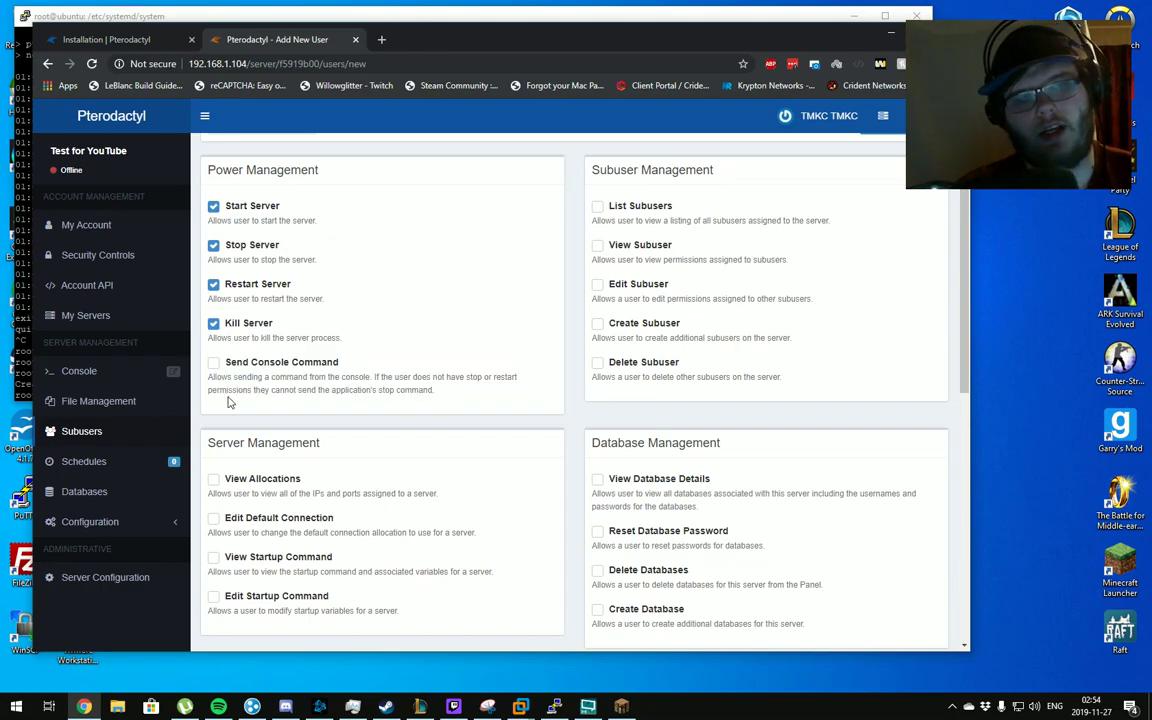
Untick Stop, Start and Kill Server, leaving only Restart Server granted
left_click(222, 246)
left_click(225, 214)
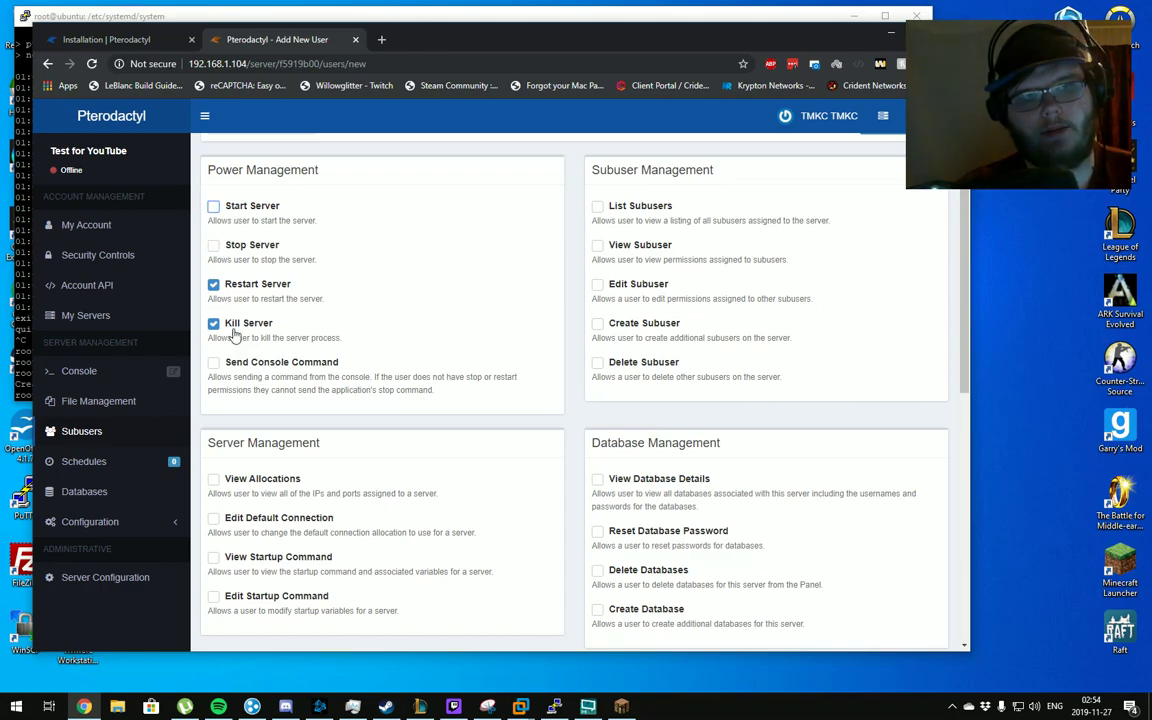
left_click(233, 330)
left_click_drag(237, 298, 340, 314)
left_click(340, 314)
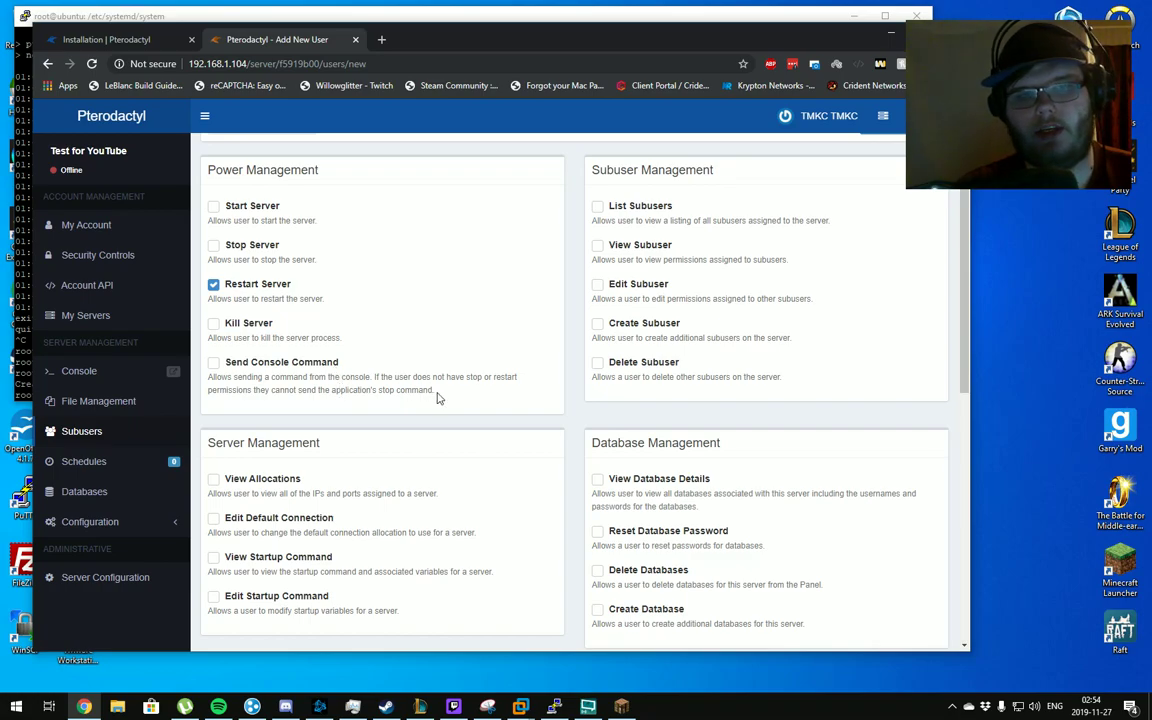
left_click_drag(436, 399, 220, 378)
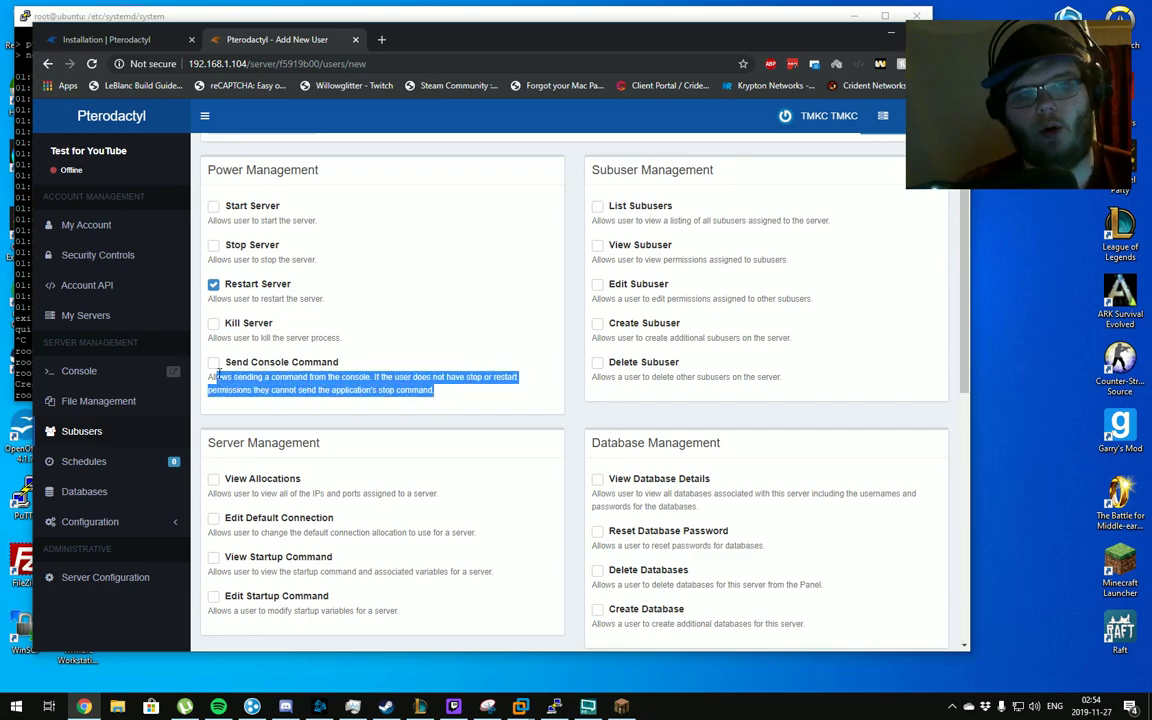
left_click(424, 411)
scroll(424, 416, "down", 6)
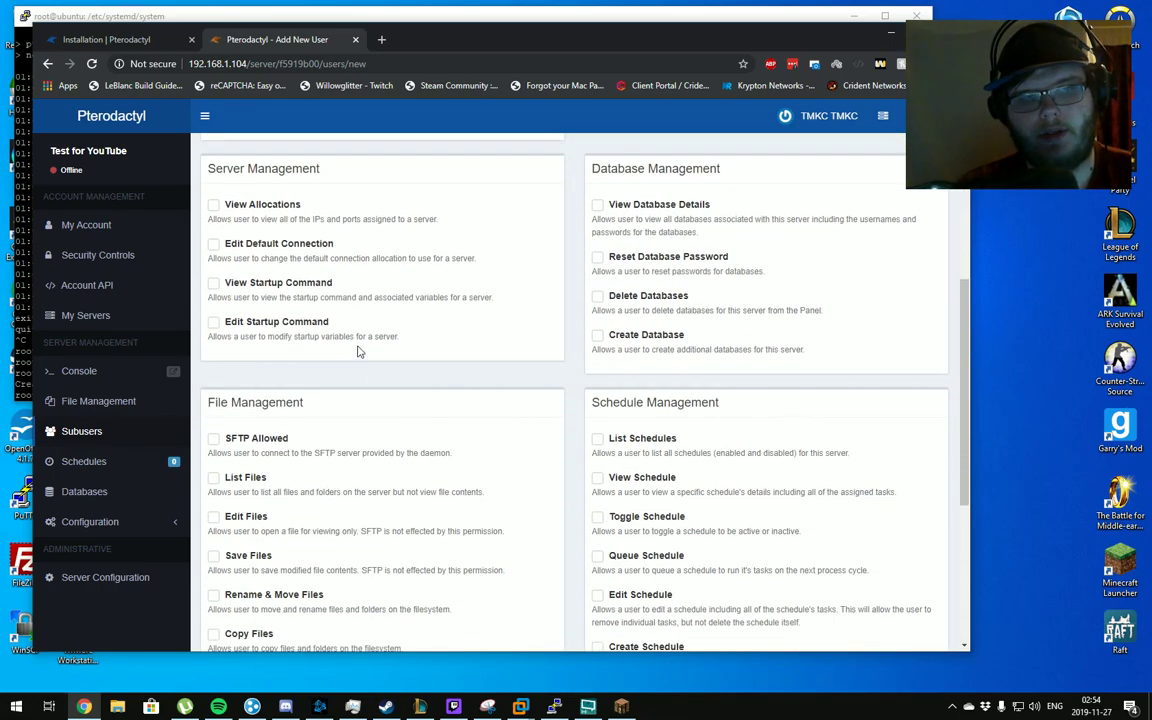
scroll(515, 328, "up", 10)
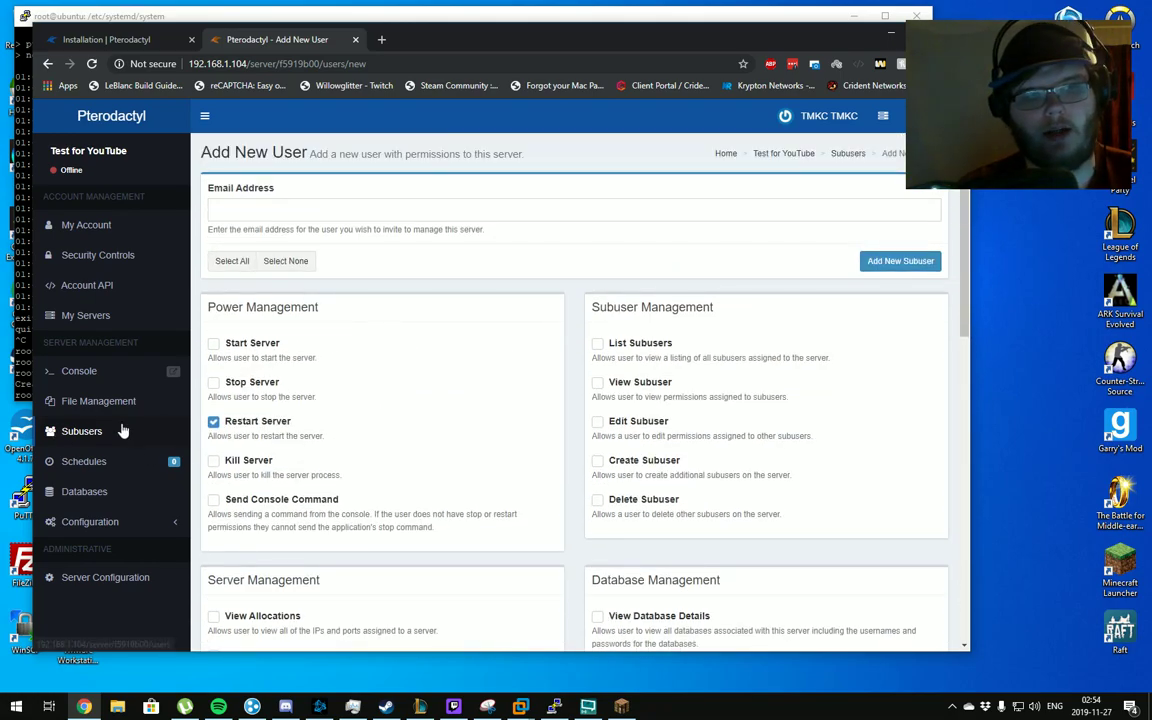
Start the Test for YouTube server from its console and accept the Minecraft EULA
left_click(95, 378)
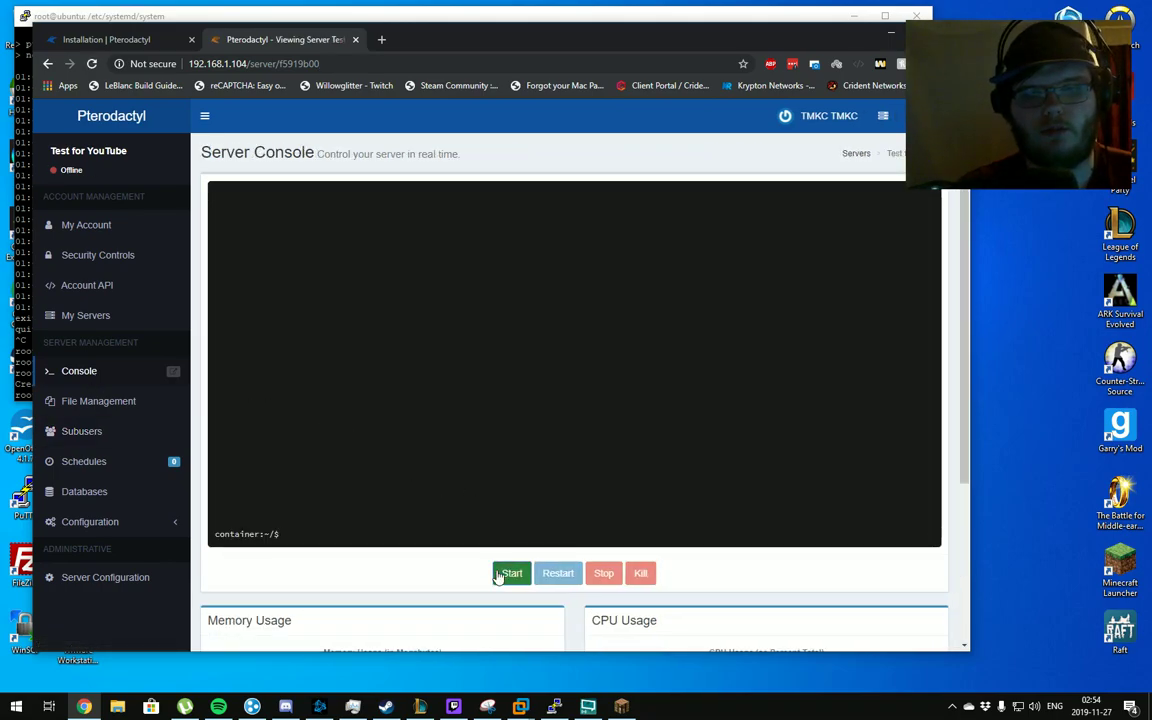
left_click(510, 574)
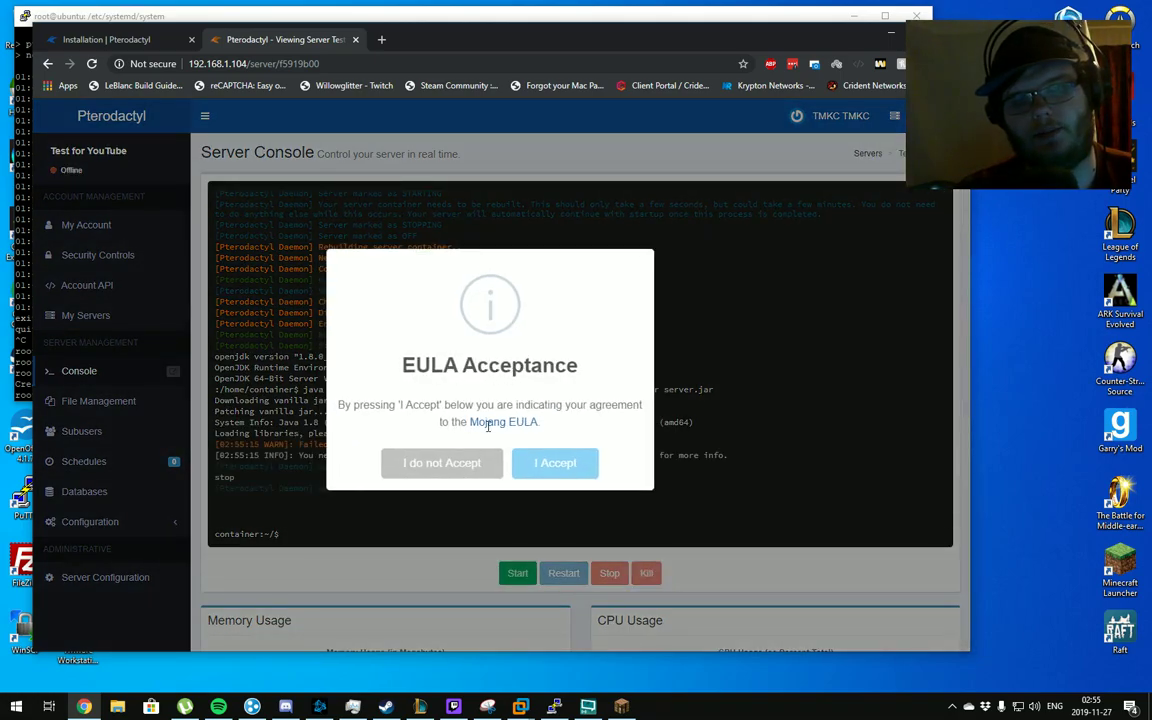
left_click(553, 468)
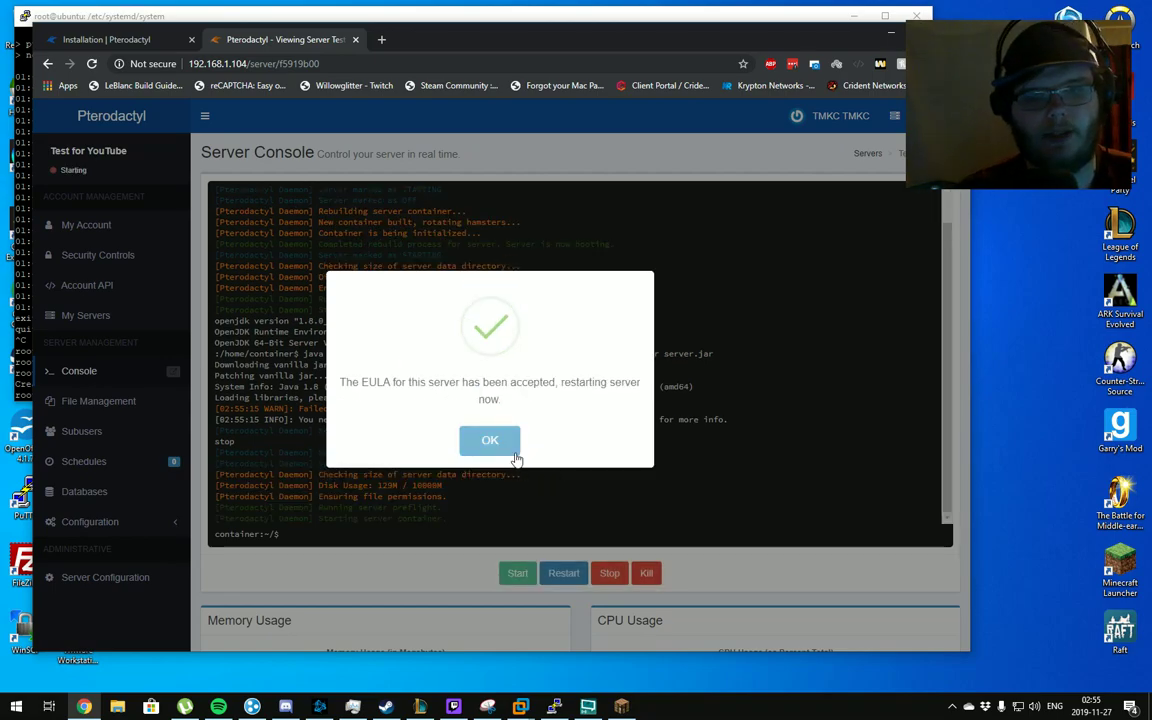
left_click(515, 454)
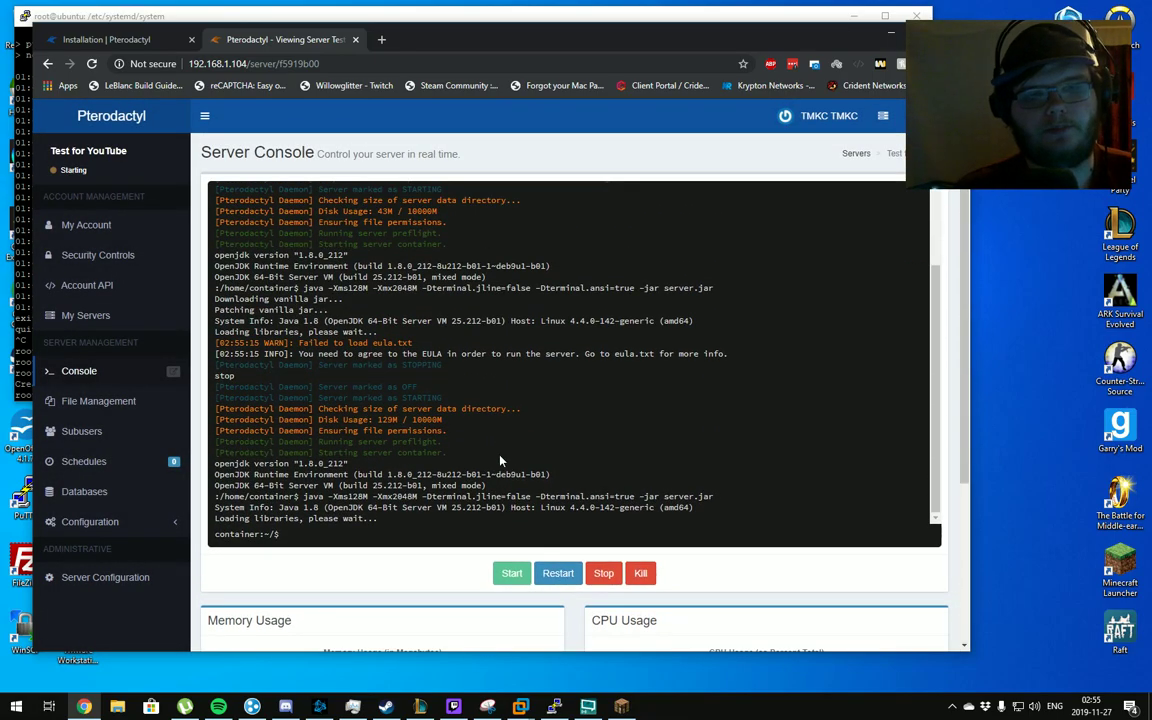
left_click_drag(558, 52, 521, 86)
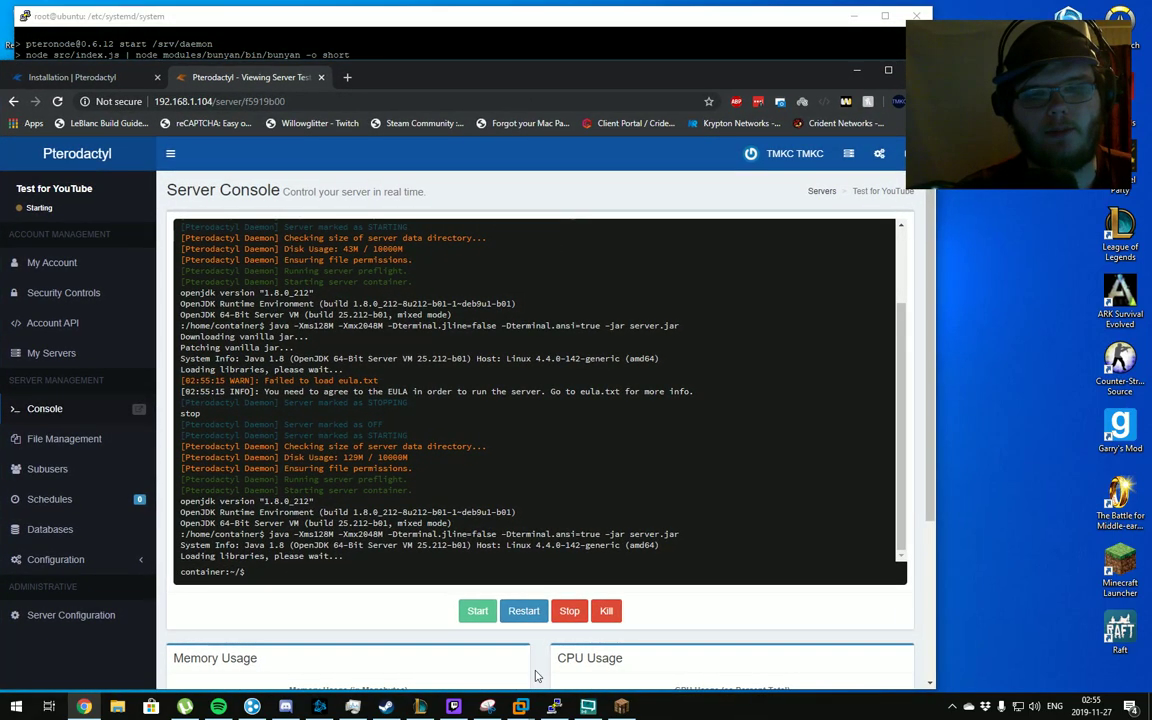
Add a Minecraft multiplayer server entry at 192.168.1.104, then return to the panel console
key("alt+Tab")
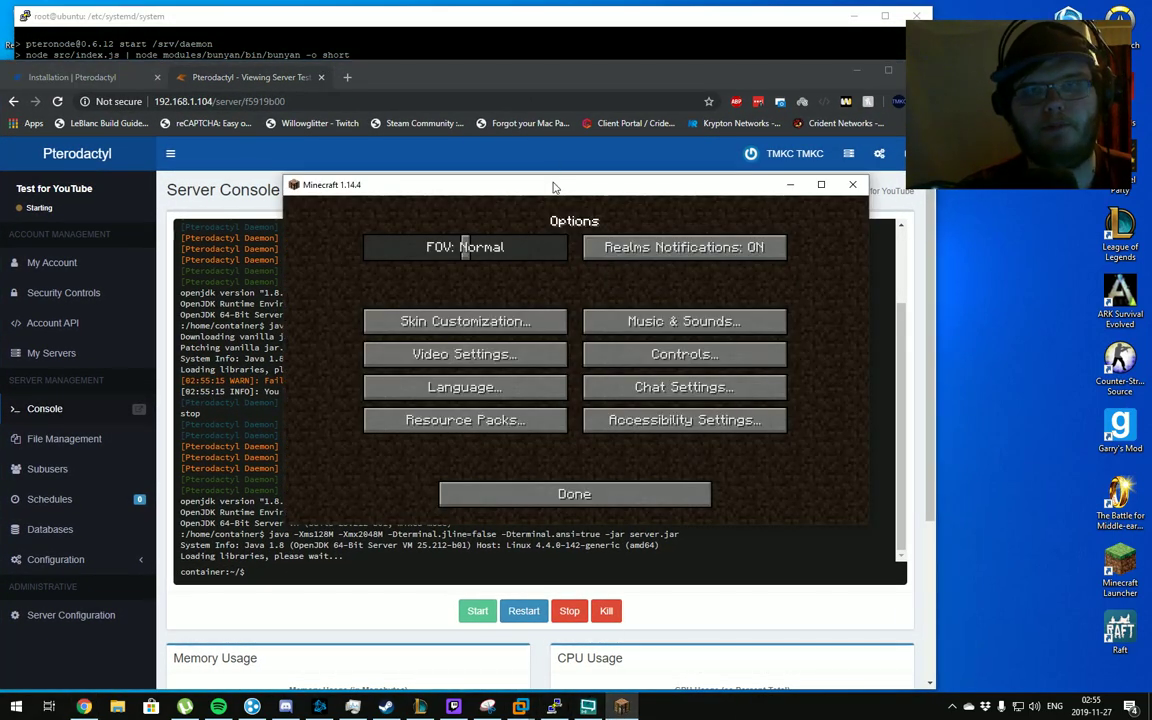
left_click_drag(552, 188, 442, 90)
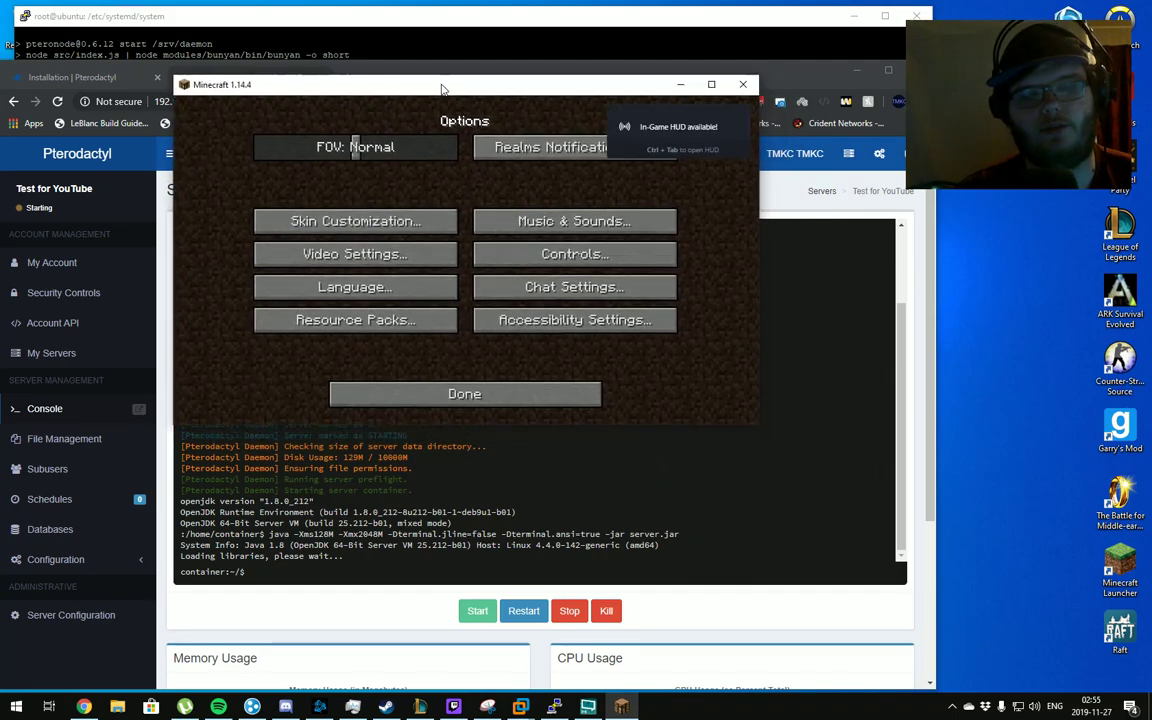
left_click(475, 393)
left_click(464, 285)
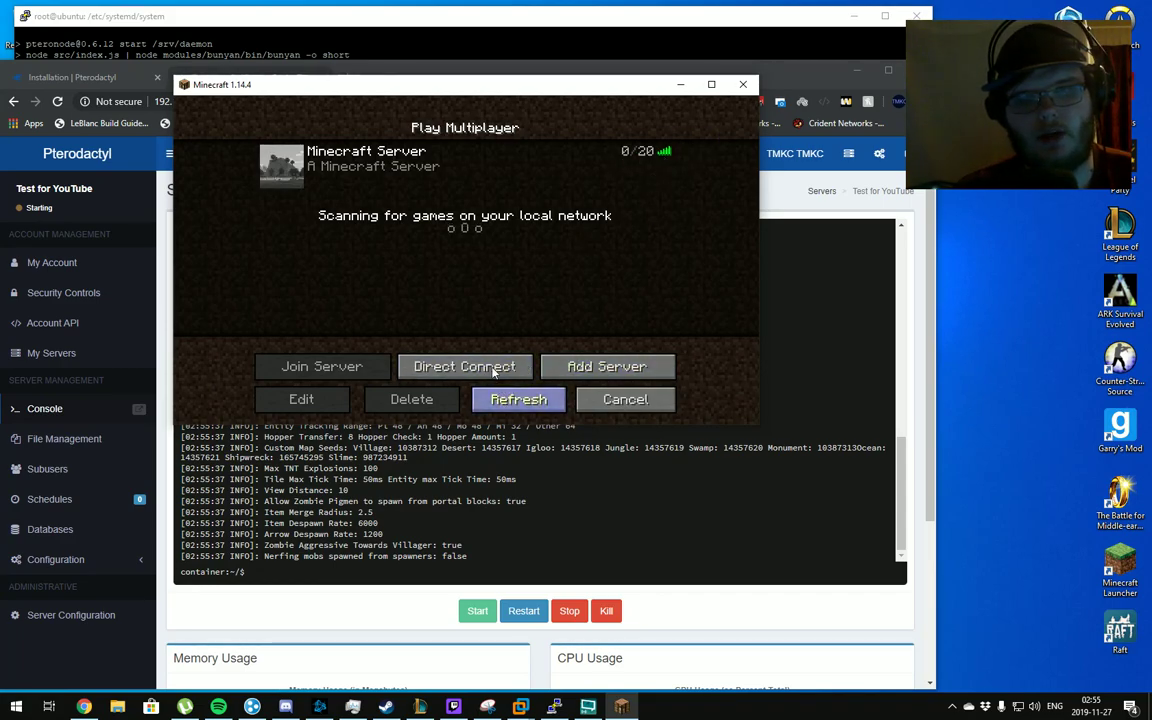
left_click(592, 366)
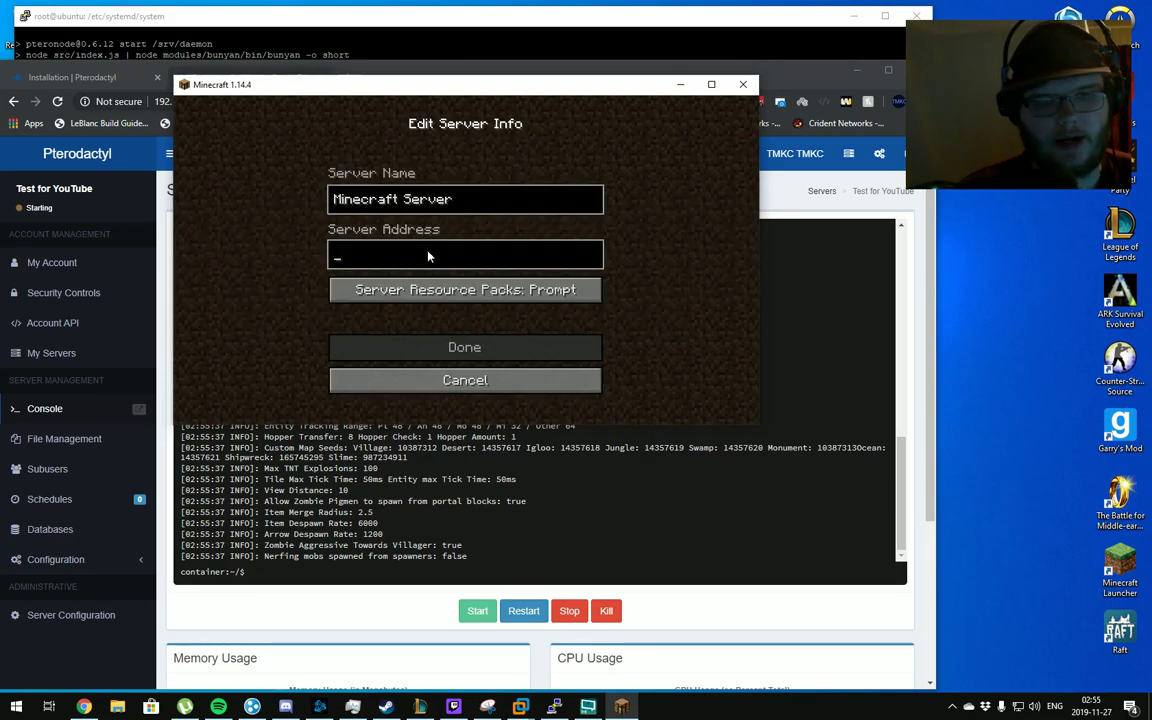
type("192.168")
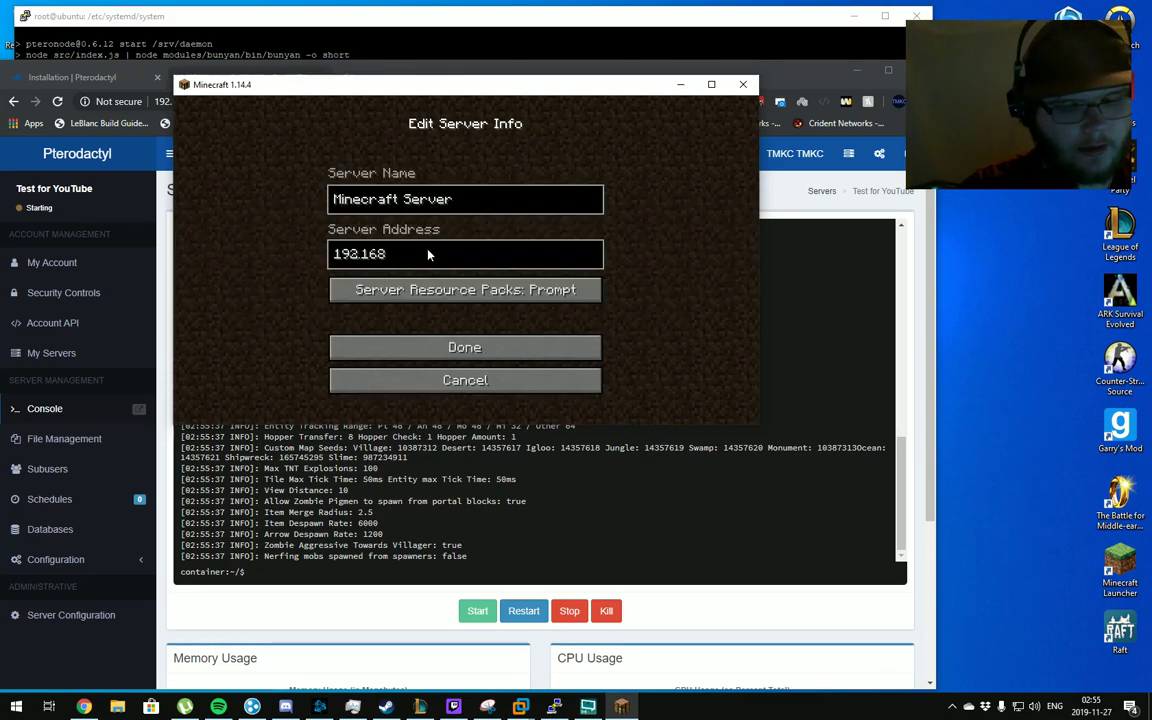
type(".1.104")
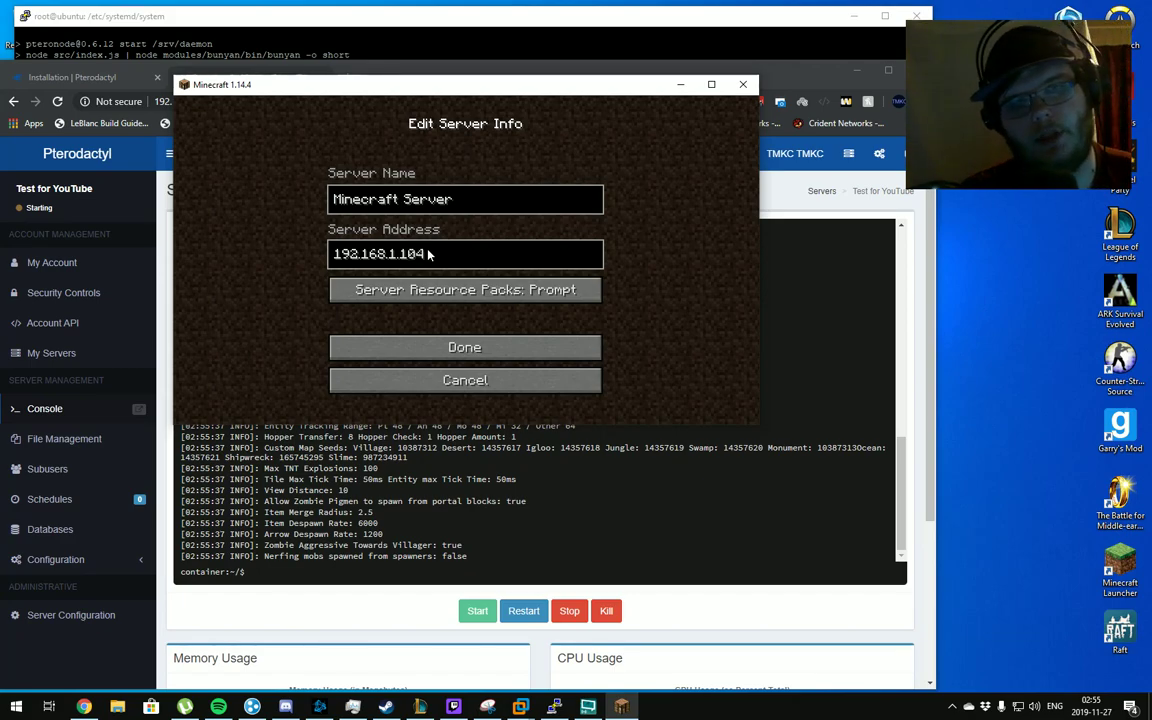
left_click(491, 346)
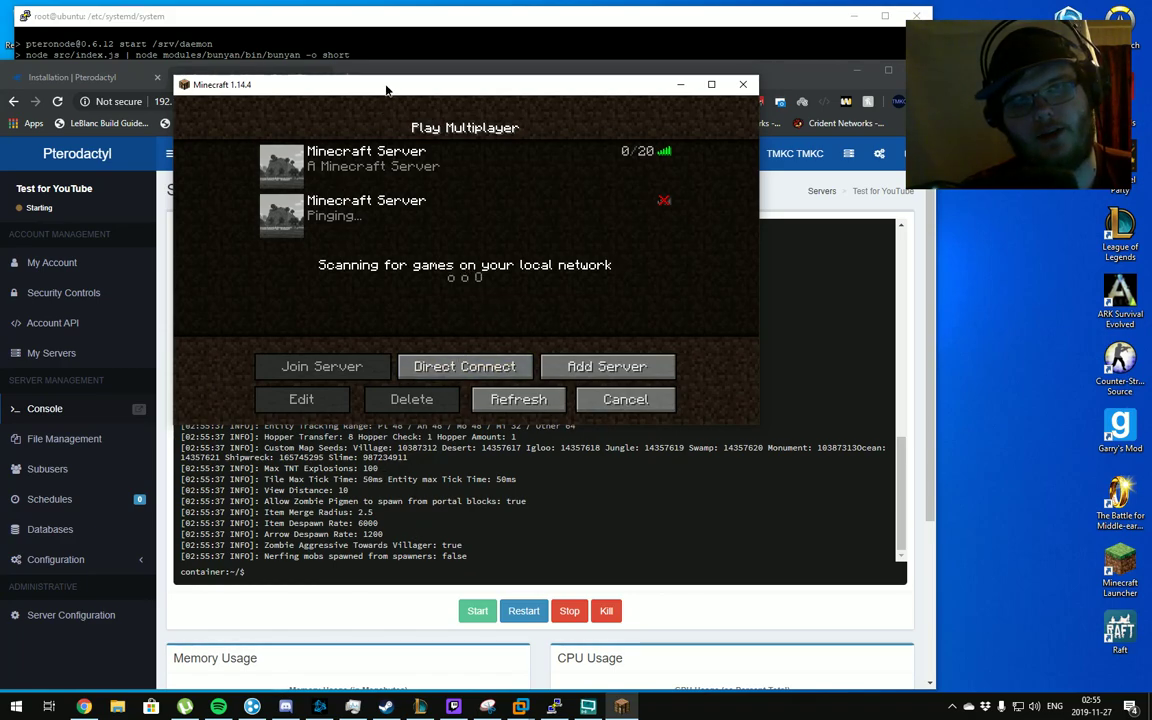
left_click_drag(387, 91, 387, 20)
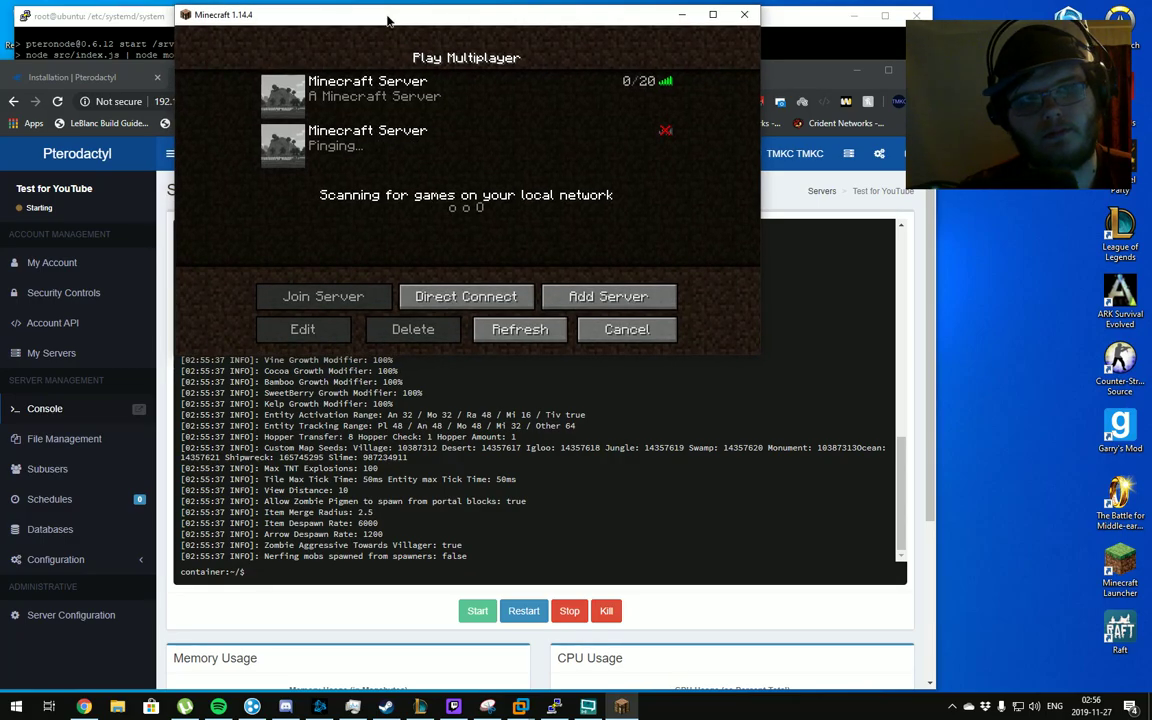
left_click_drag(800, 68, 998, 58)
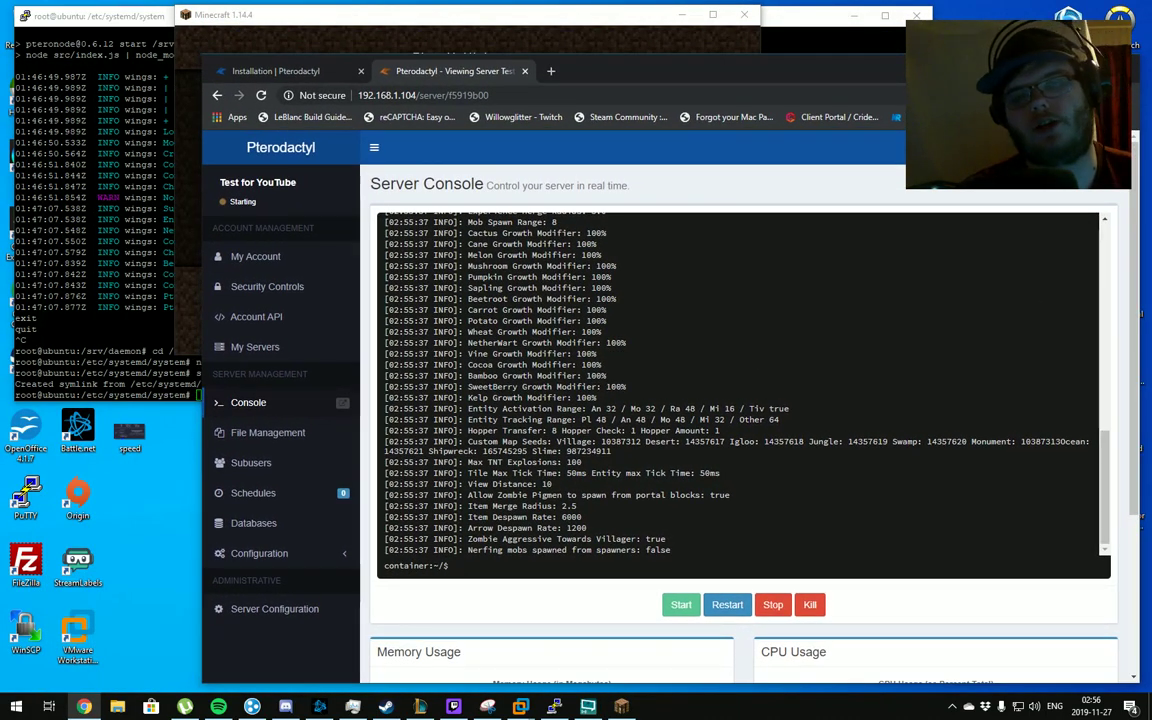